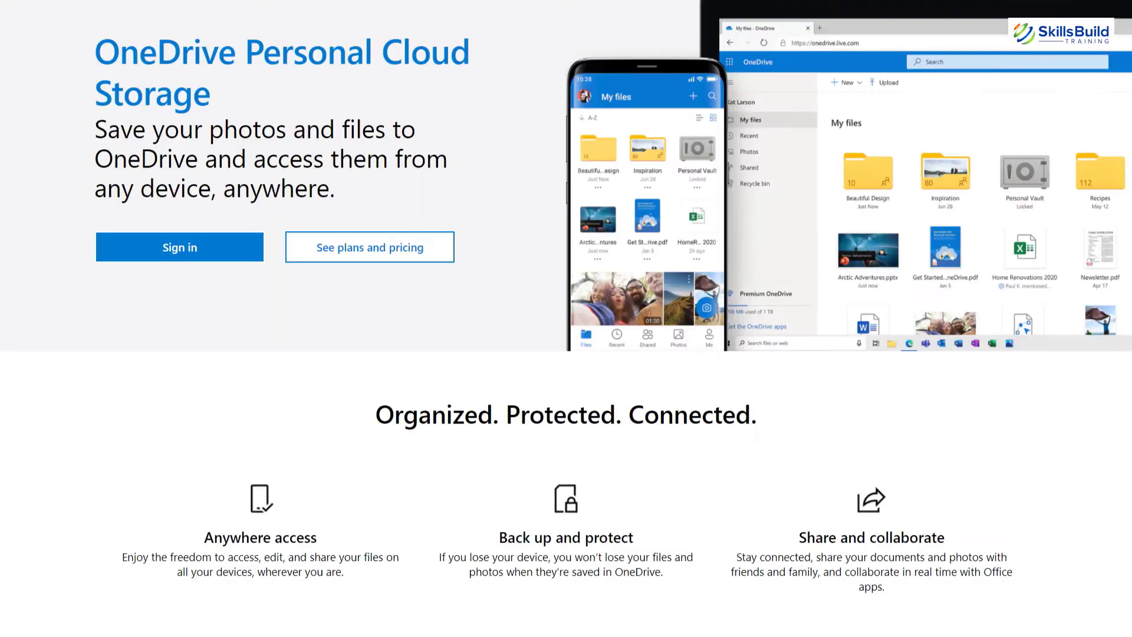
Step: Review the OneDrive Personal Cloud Storage overview, including sharing and collaboration, Microsoft 365, and the features for easier and safer use
{"action": "scroll", "coordinate": [566, 319], "scroll_direction": "down", "scroll_amount": 3}
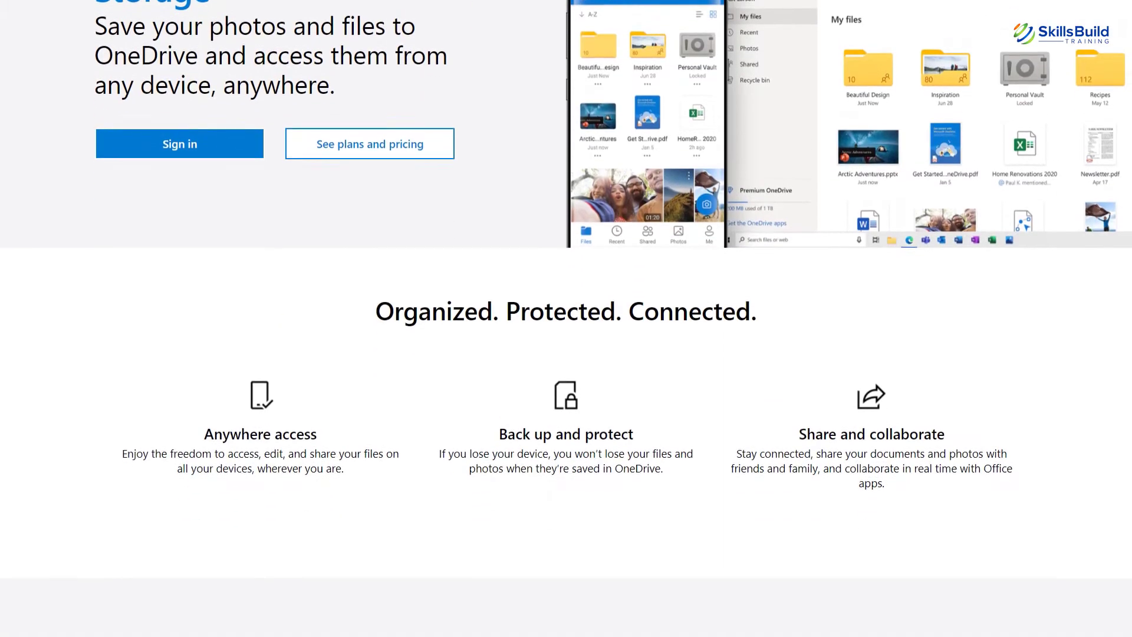
{"action": "scroll", "coordinate": [566, 319], "scroll_direction": "down", "scroll_amount": 3}
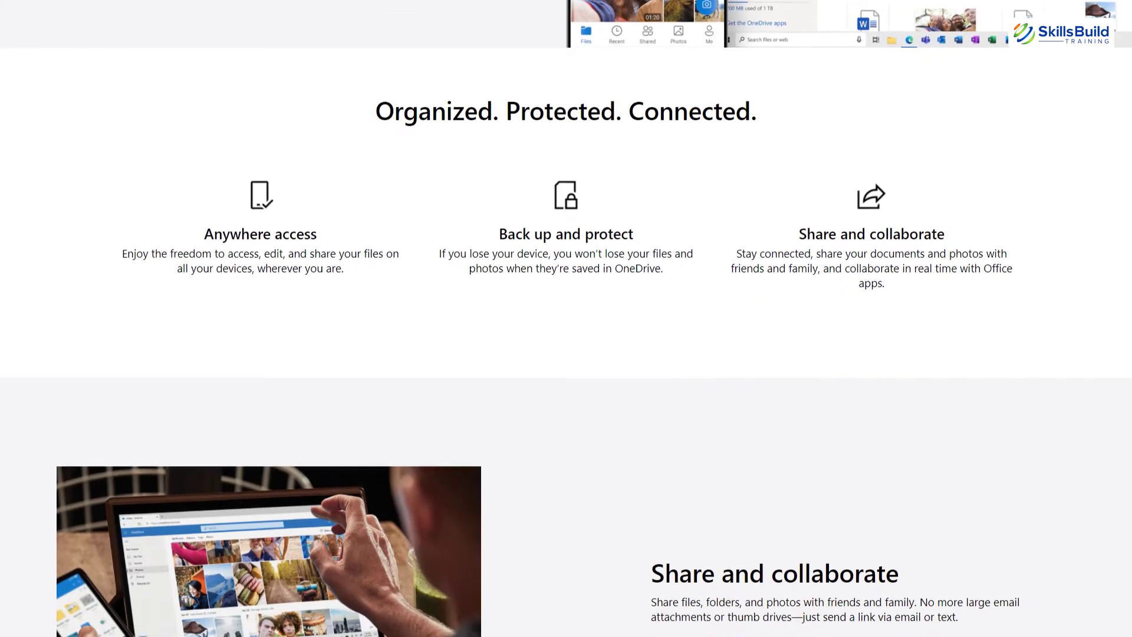
{"action": "scroll", "coordinate": [566, 319], "scroll_direction": "down", "scroll_amount": 3}
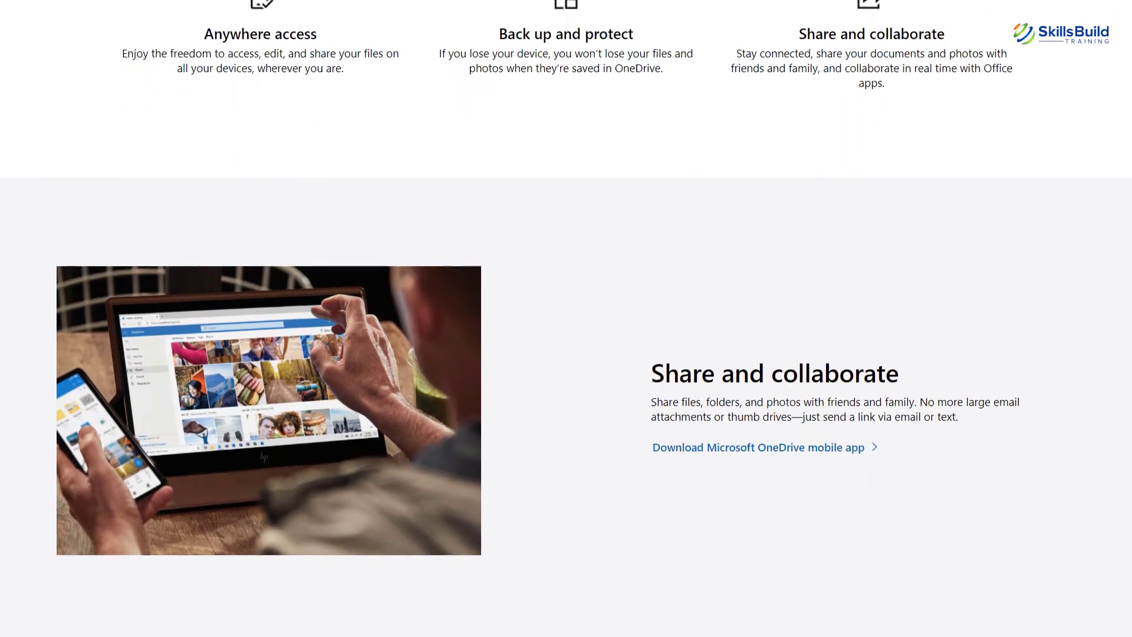
{"action": "scroll", "coordinate": [566, 319], "scroll_direction": "down", "scroll_amount": 3}
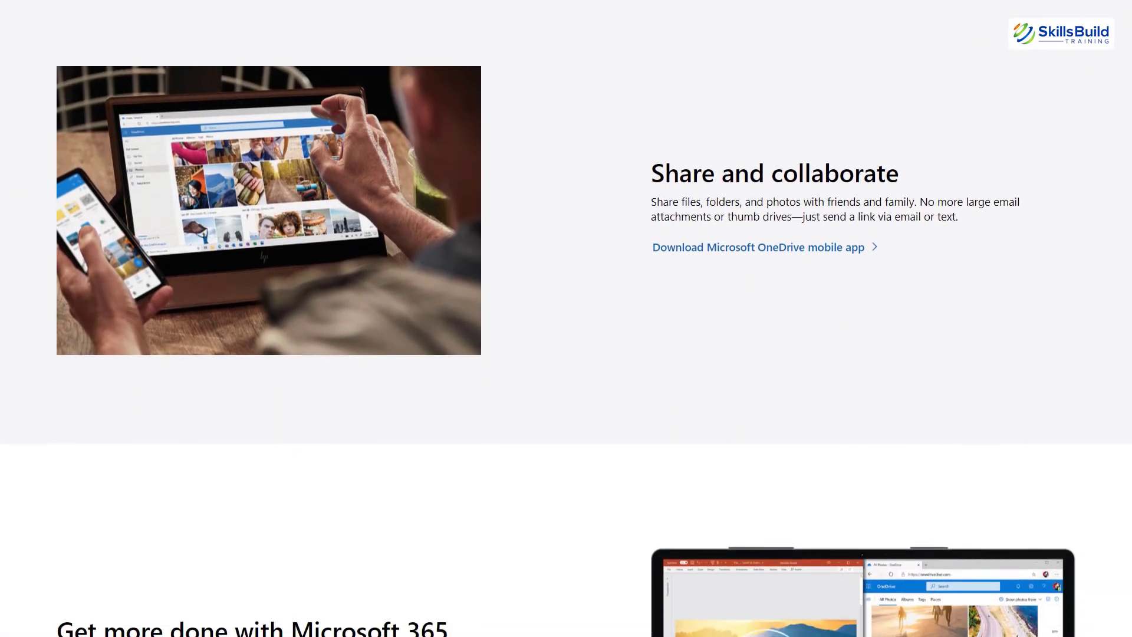
{"action": "scroll", "coordinate": [567, 319], "scroll_direction": "down", "scroll_amount": 3}
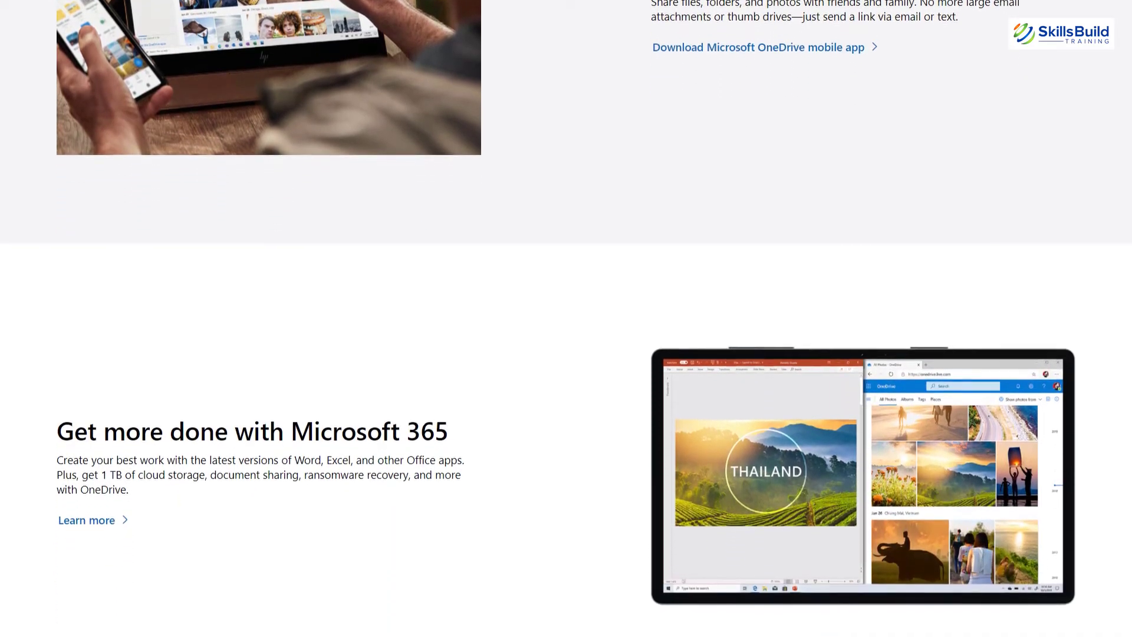
{"action": "scroll", "coordinate": [566, 318], "scroll_direction": "down", "scroll_amount": 3}
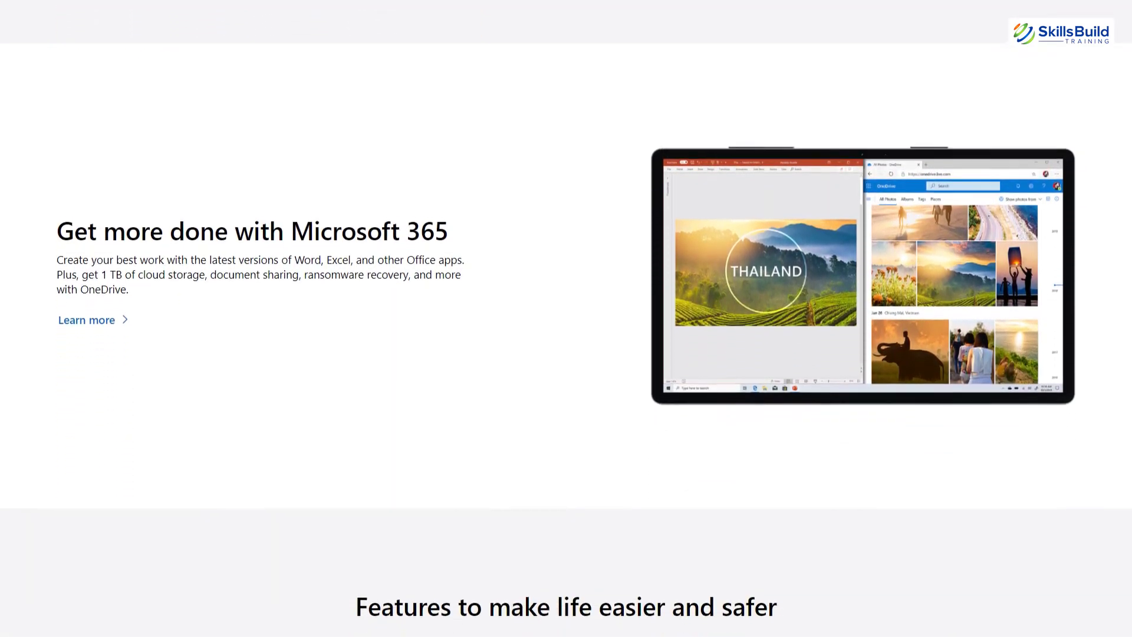
{"action": "scroll", "coordinate": [566, 319], "scroll_direction": "down", "scroll_amount": 3}
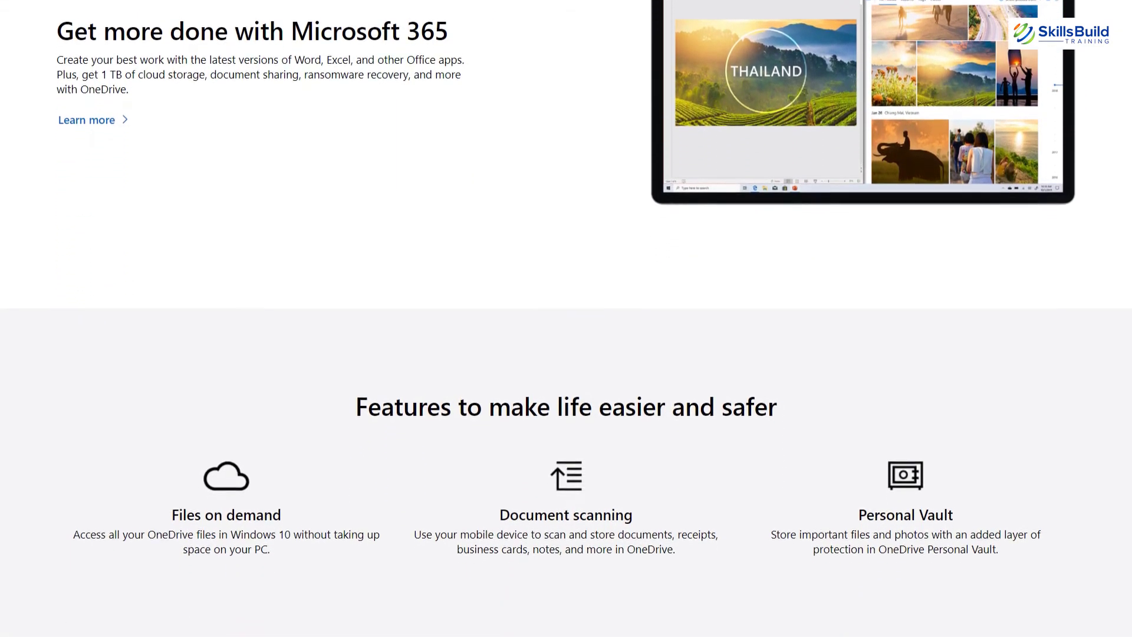
{"action": "scroll", "coordinate": [566, 319], "scroll_direction": "down", "scroll_amount": 3}
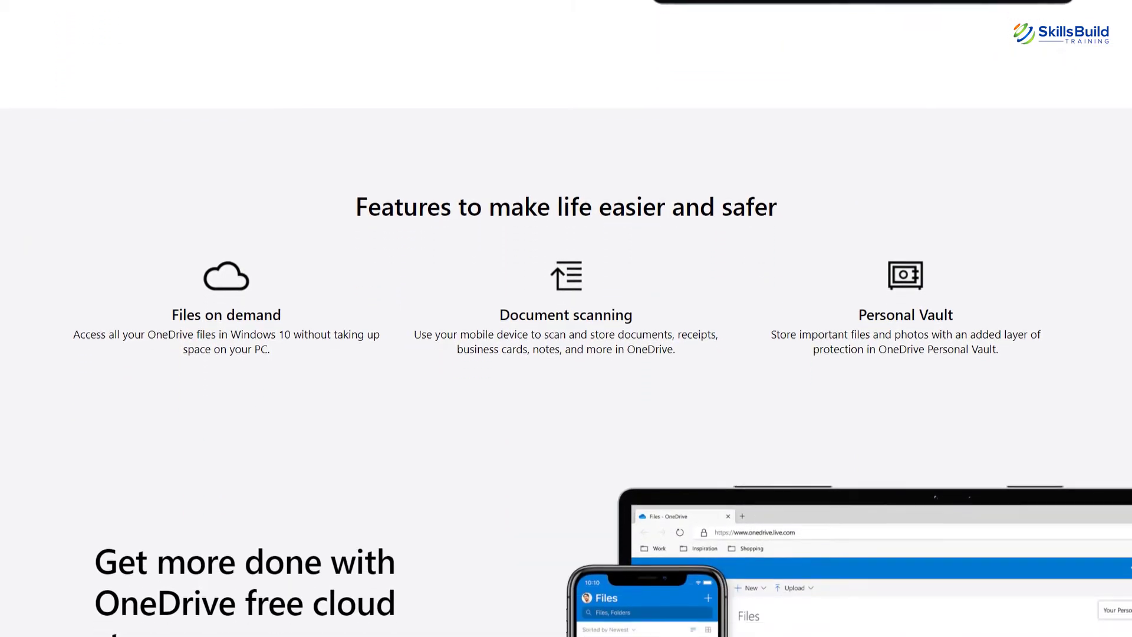
Step: Read the OneDrive free cloud storage section, covering Personal Vault, comprehensive security, freeing device space, photo backup, and document scanning
{"action": "scroll", "coordinate": [566, 318], "scroll_direction": "down", "scroll_amount": 3}
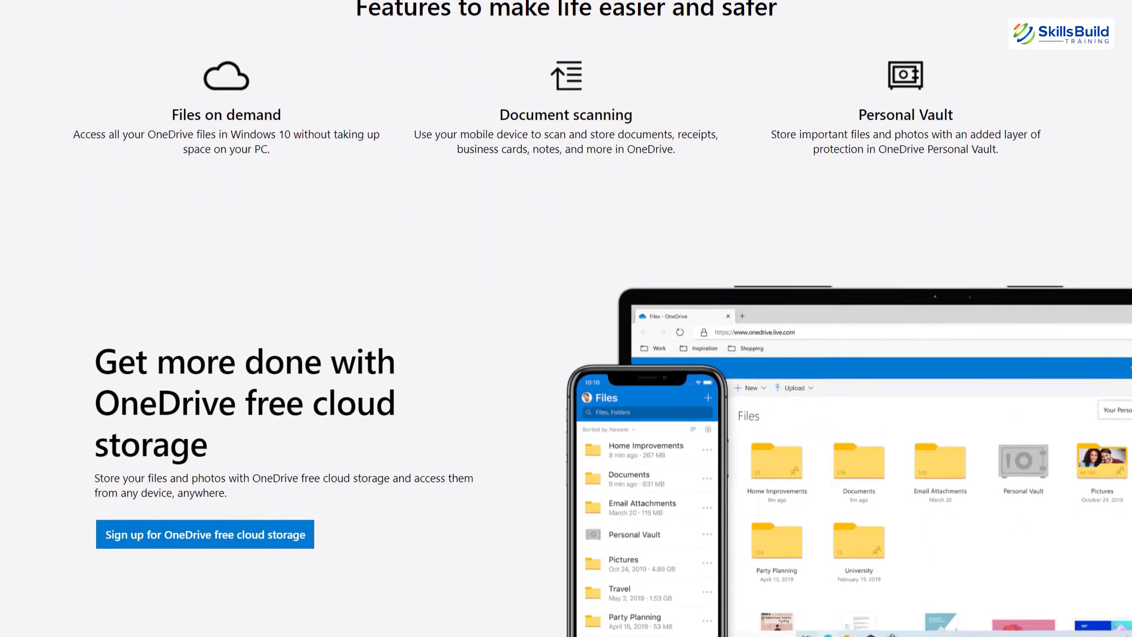
{"action": "scroll", "coordinate": [566, 319], "scroll_direction": "down", "scroll_amount": 3}
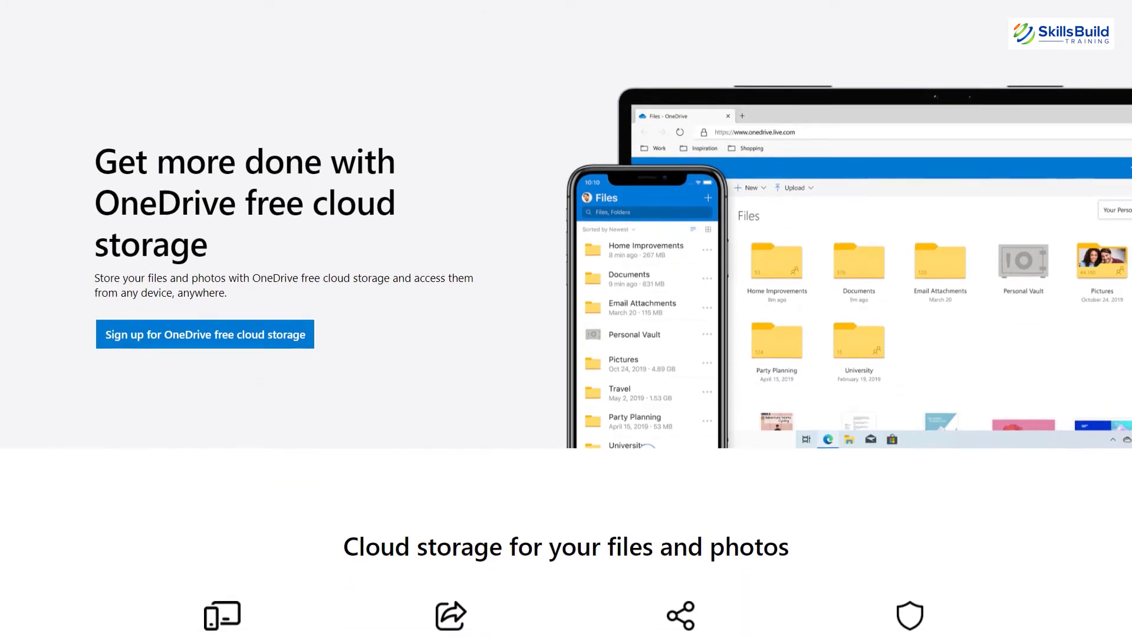
{"action": "scroll", "coordinate": [566, 319], "scroll_direction": "down", "scroll_amount": 3}
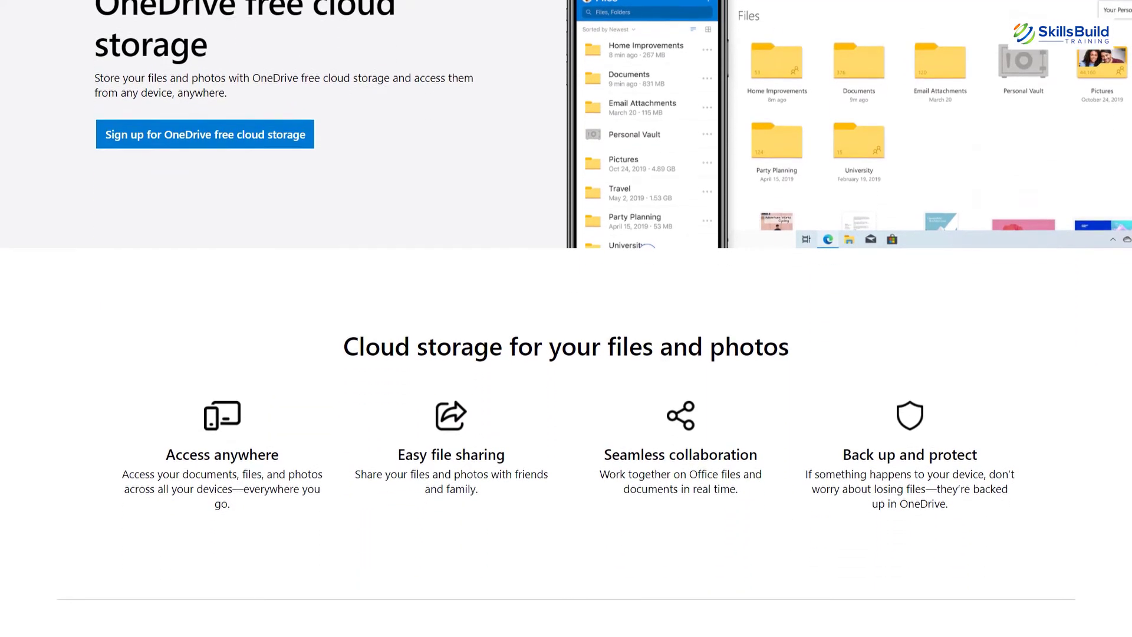
{"action": "scroll", "coordinate": [567, 319], "scroll_direction": "down", "scroll_amount": 3}
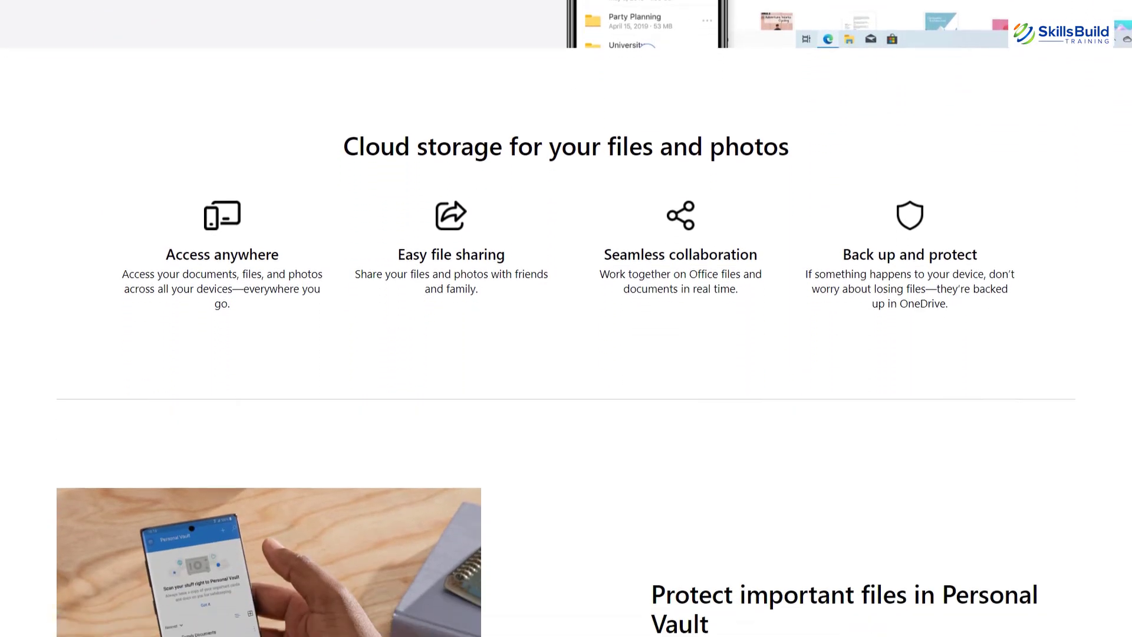
{"action": "scroll", "coordinate": [566, 318], "scroll_direction": "down", "scroll_amount": 2}
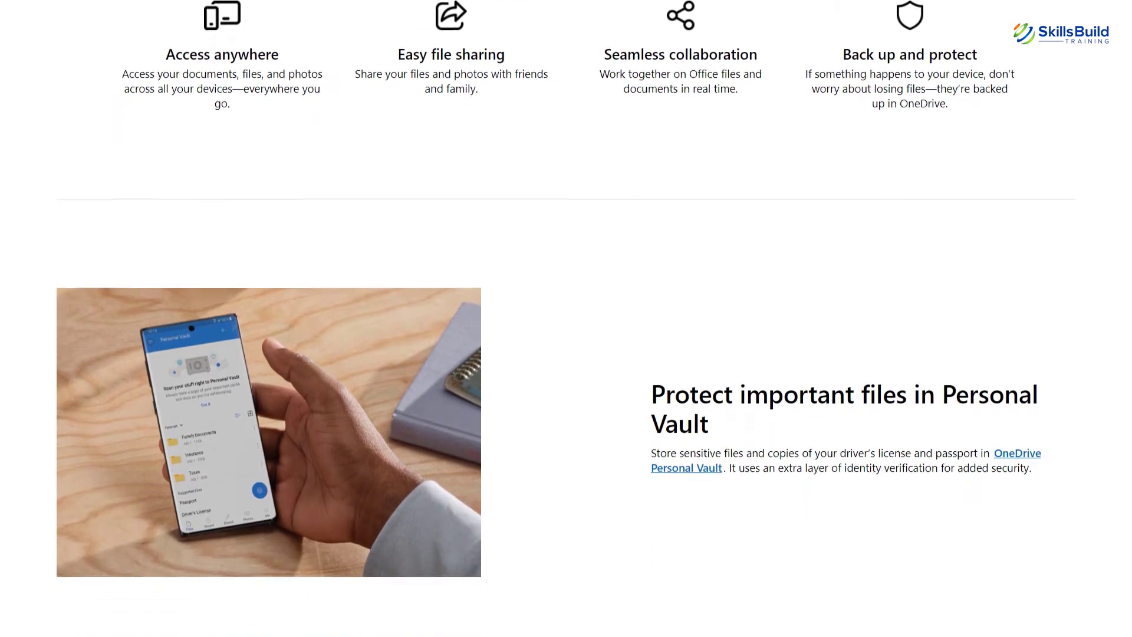
{"action": "scroll", "coordinate": [566, 318], "scroll_direction": "down", "scroll_amount": 3}
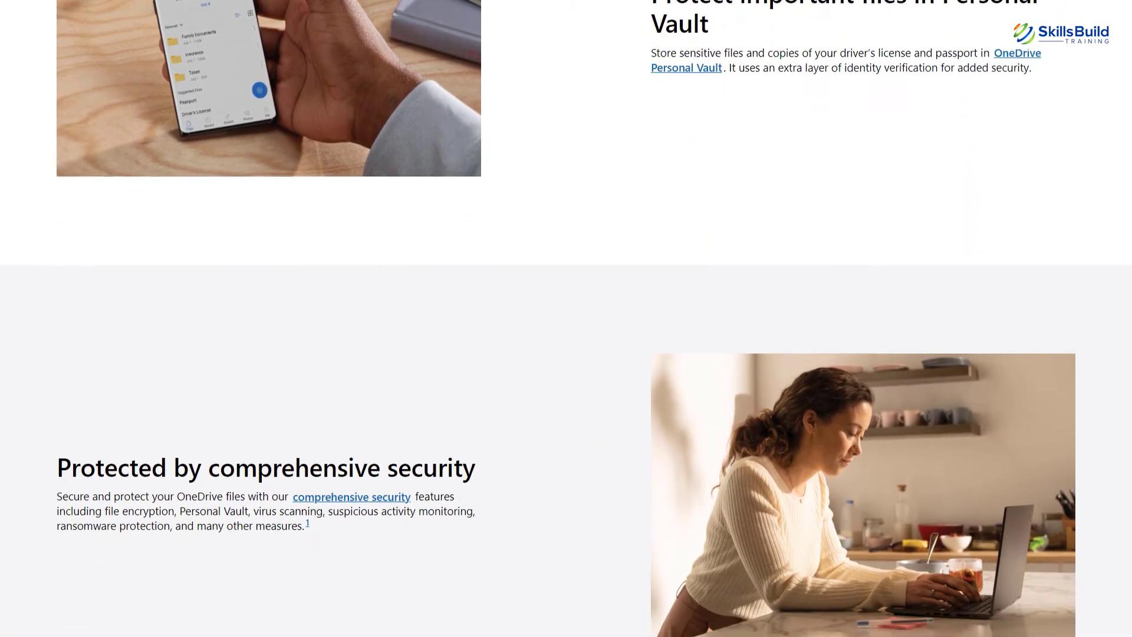
{"action": "scroll", "coordinate": [566, 319], "scroll_direction": "down", "scroll_amount": 3}
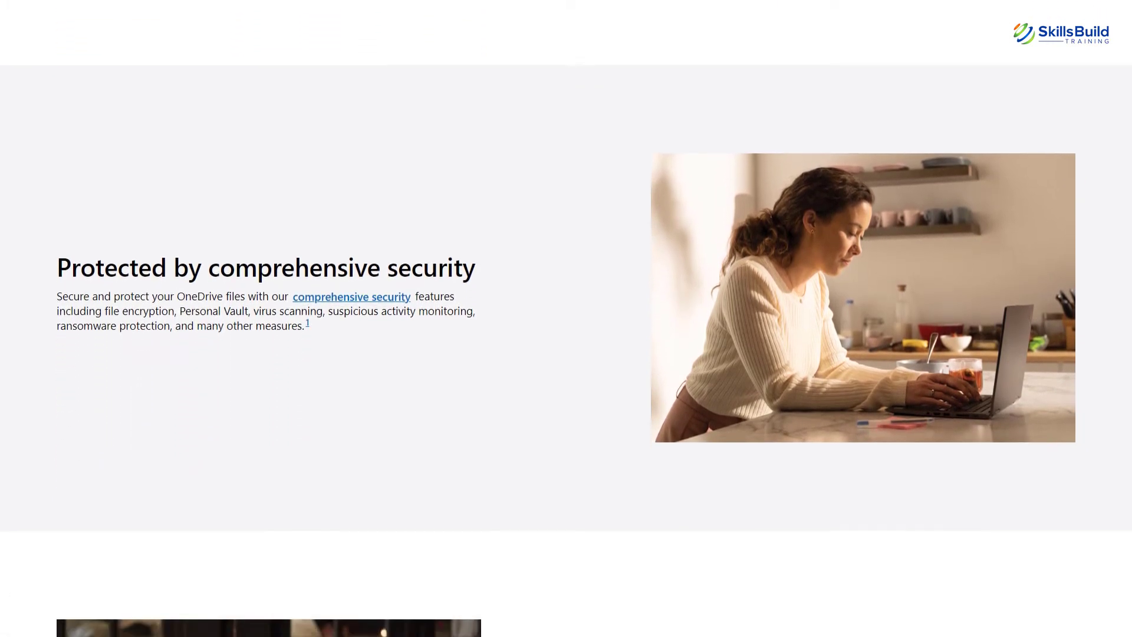
{"action": "scroll", "coordinate": [566, 319], "scroll_direction": "down", "scroll_amount": 1}
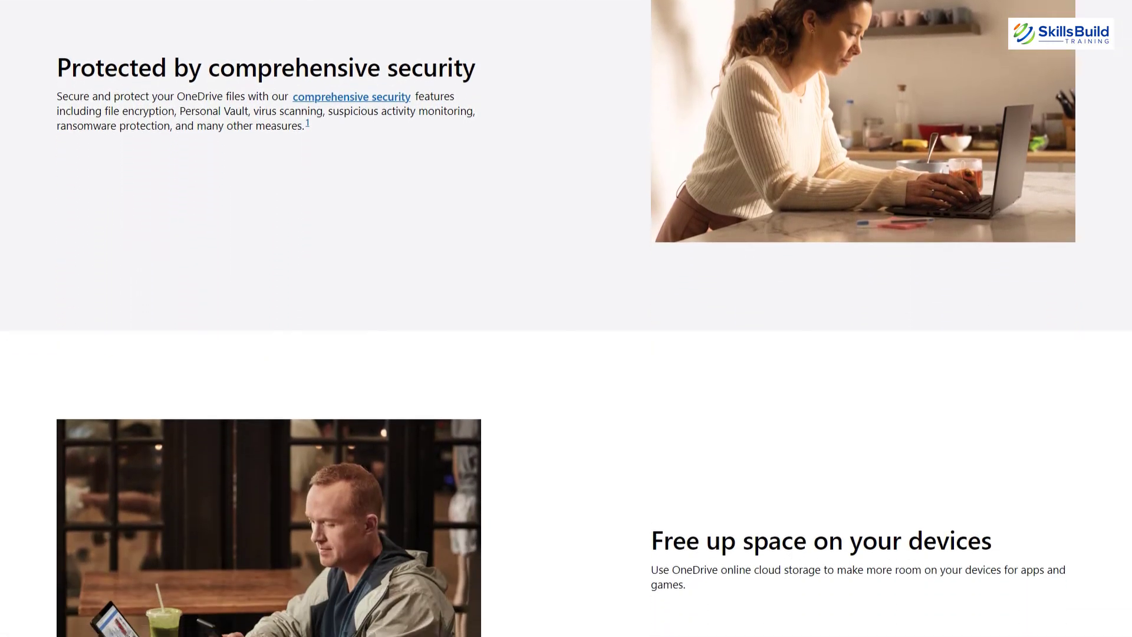
{"action": "scroll", "coordinate": [567, 319], "scroll_direction": "down", "scroll_amount": 3}
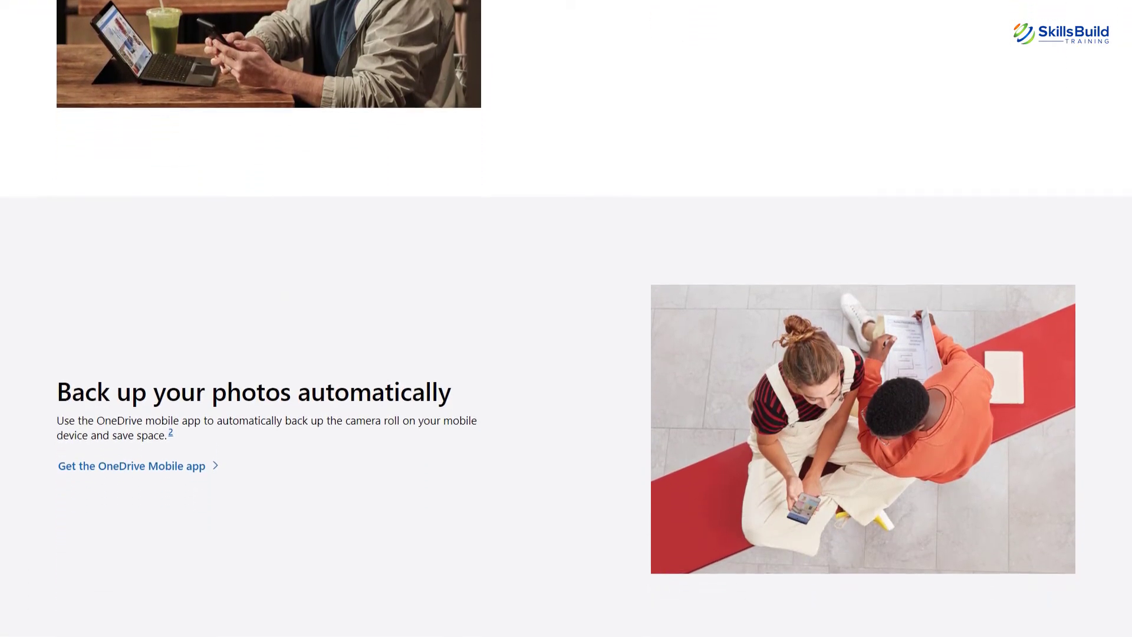
{"action": "scroll", "coordinate": [566, 318], "scroll_direction": "down", "scroll_amount": 3}
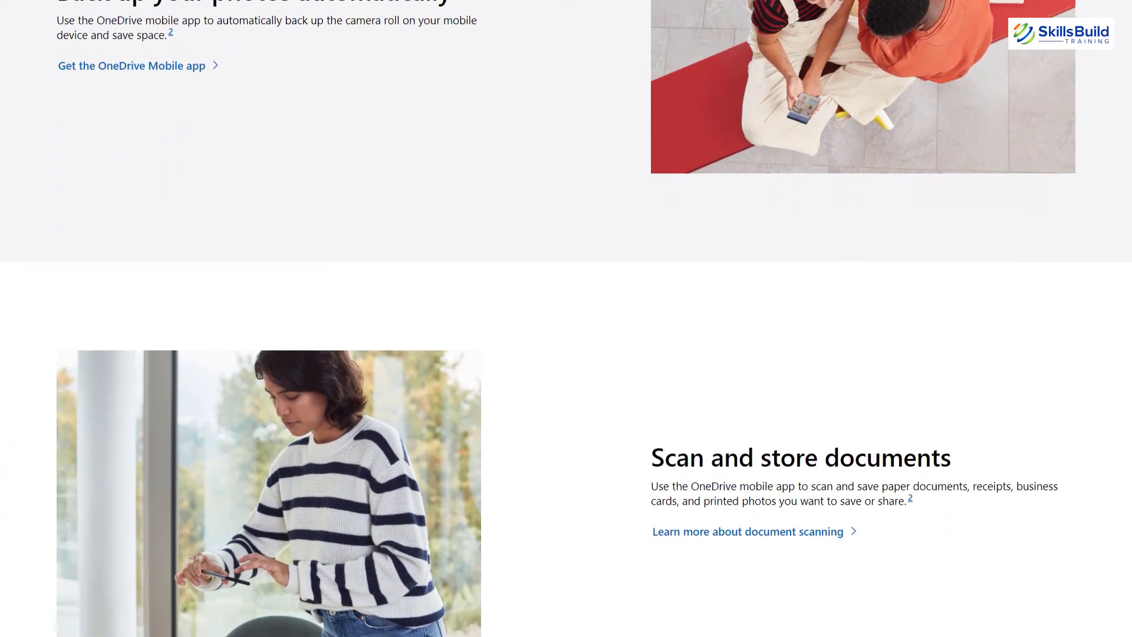
{"action": "scroll", "coordinate": [565, 318], "scroll_direction": "down", "scroll_amount": 3}
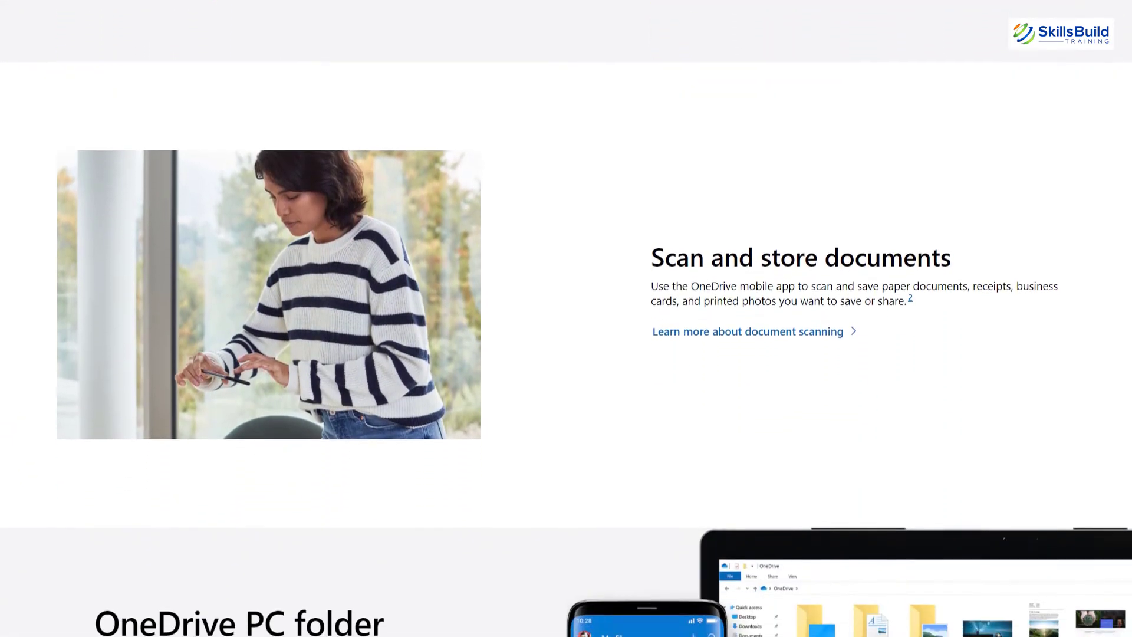
Step: Examine the OneDrive PC folder backup section, covering effortless backup, access without the PC, version history, and ransomware protection
{"action": "scroll", "coordinate": [566, 318], "scroll_direction": "down", "scroll_amount": 3}
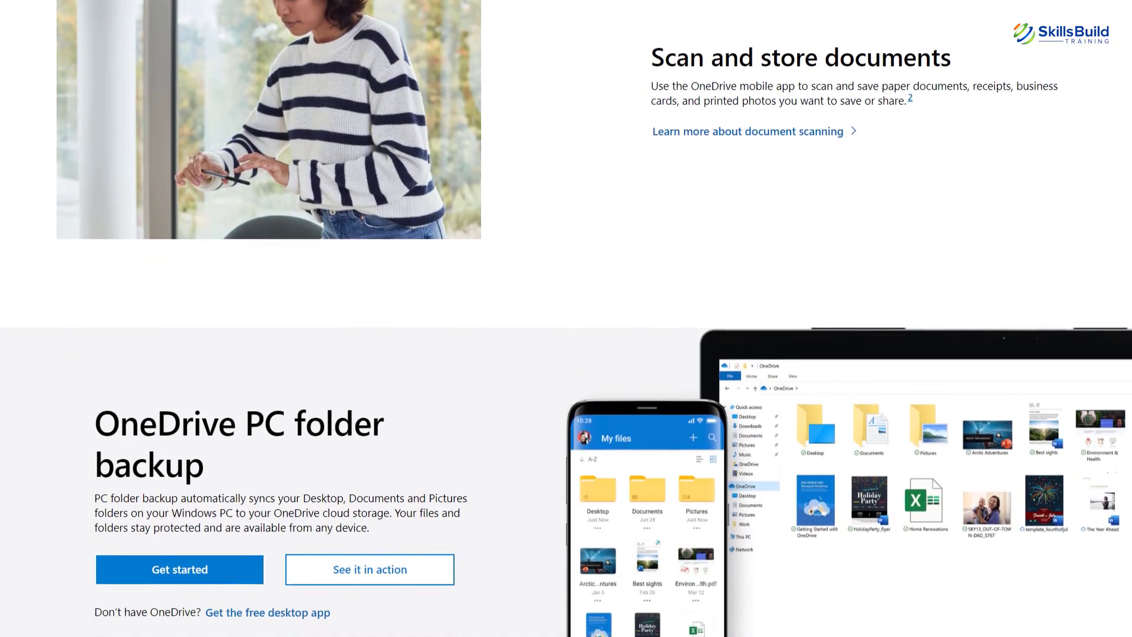
{"action": "scroll", "coordinate": [566, 318], "scroll_direction": "down", "scroll_amount": 3}
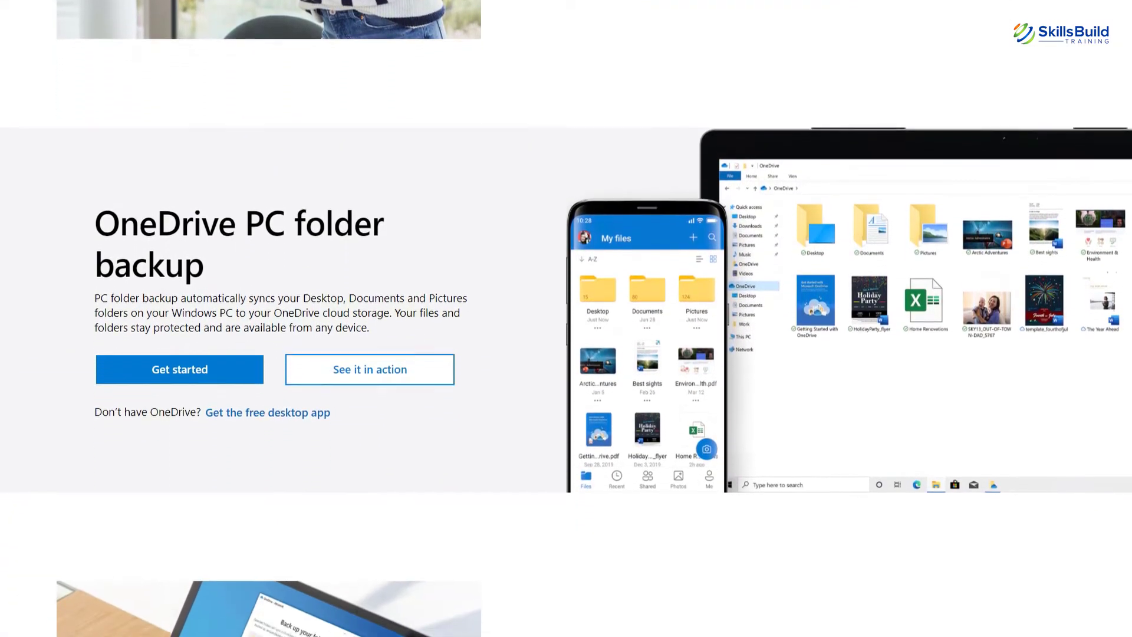
{"action": "scroll", "coordinate": [566, 319], "scroll_direction": "down", "scroll_amount": 3}
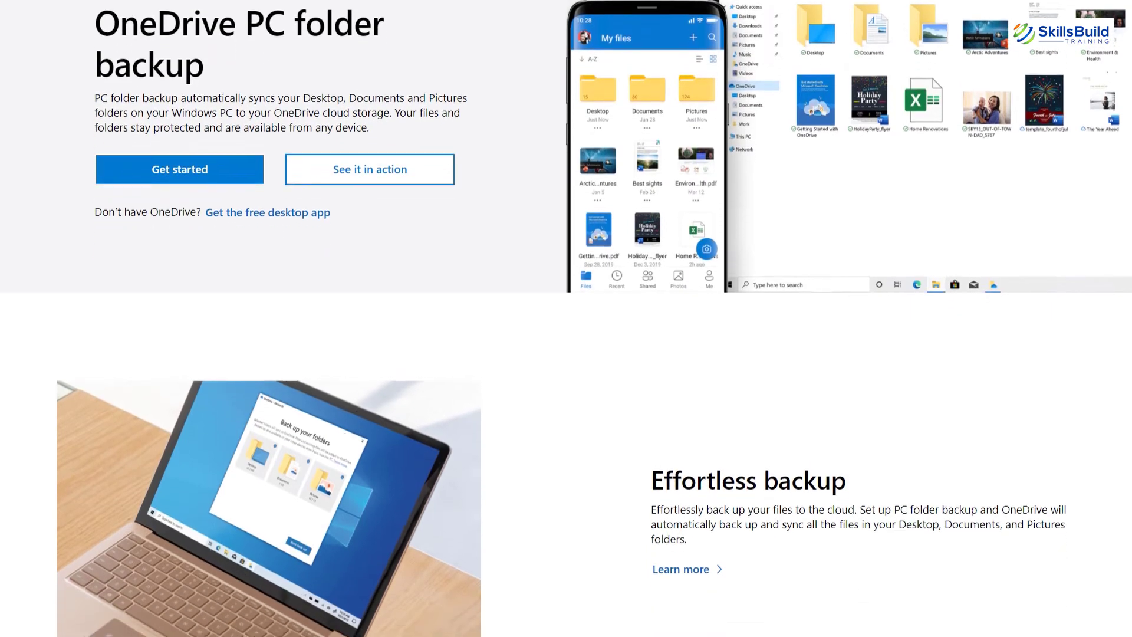
{"action": "scroll", "coordinate": [567, 319], "scroll_direction": "down", "scroll_amount": 3}
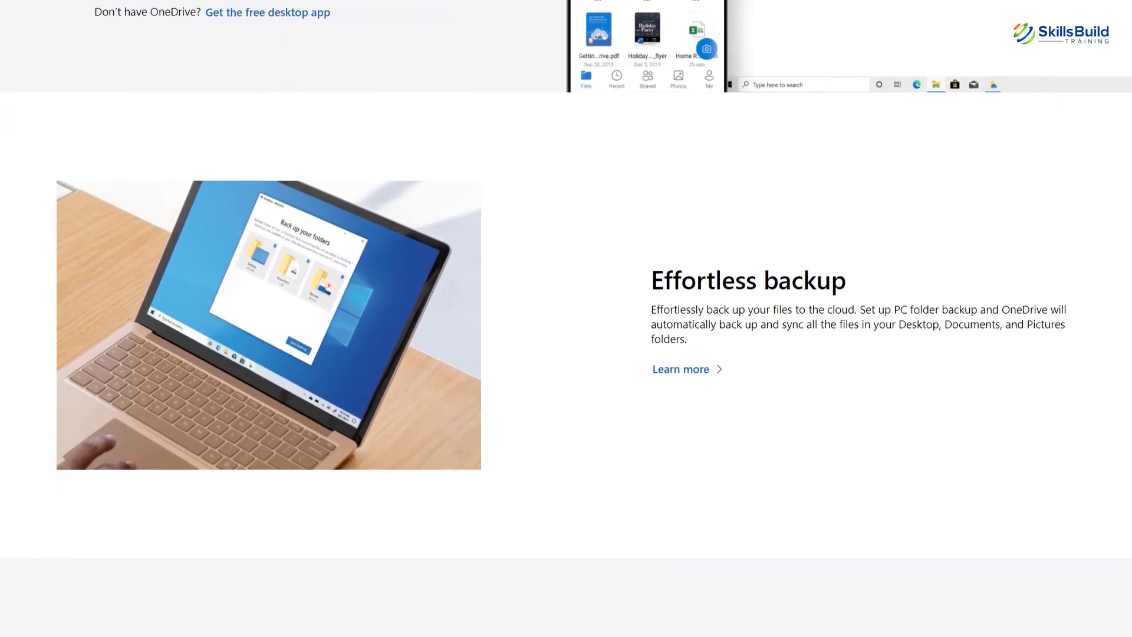
{"action": "scroll", "coordinate": [566, 319], "scroll_direction": "down", "scroll_amount": 1}
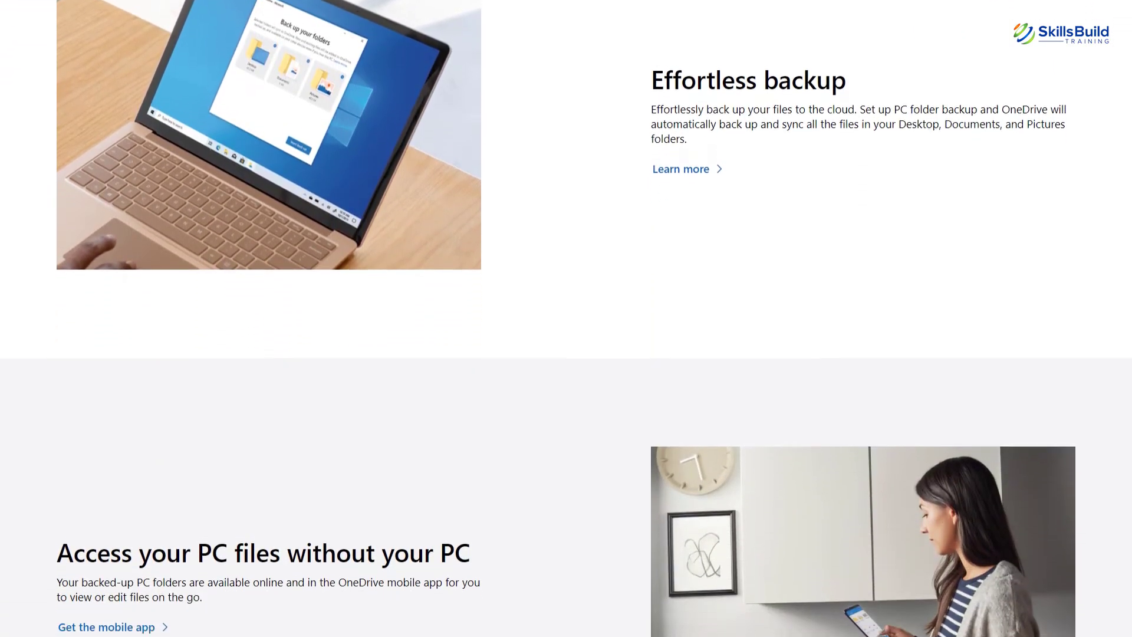
{"action": "scroll", "coordinate": [566, 318], "scroll_direction": "down", "scroll_amount": 3}
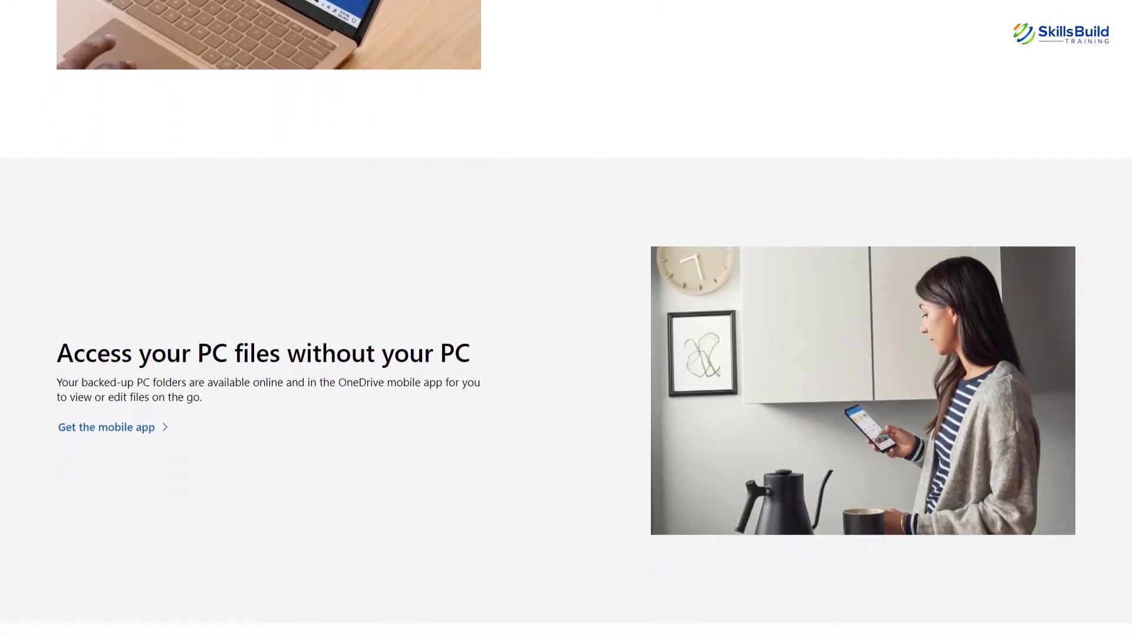
{"action": "scroll", "coordinate": [566, 318], "scroll_direction": "down", "scroll_amount": 1}
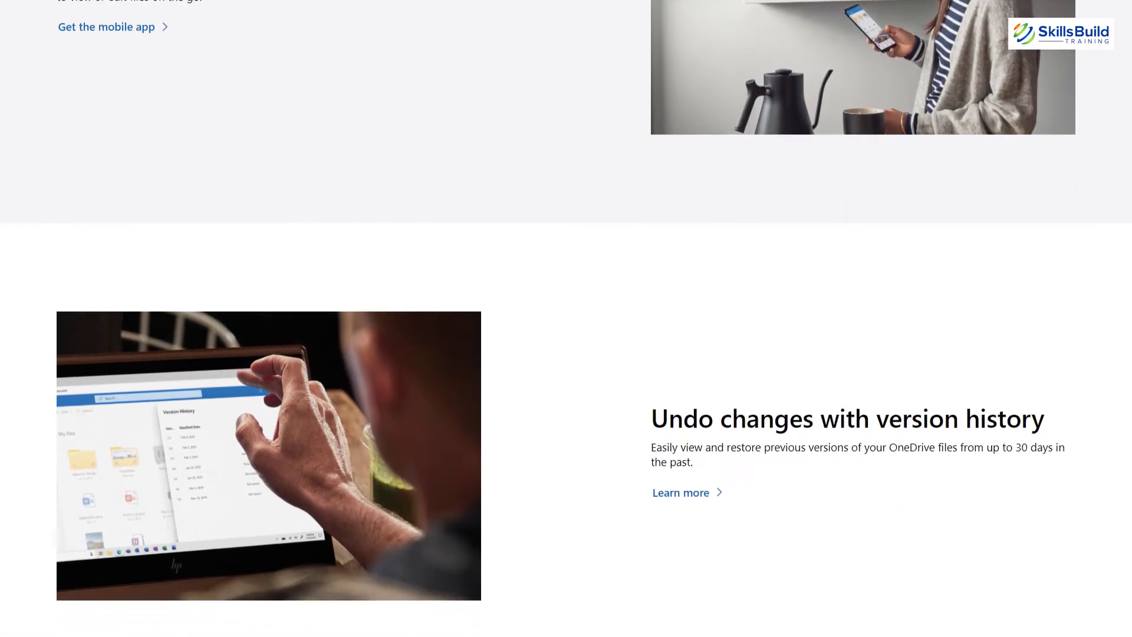
{"action": "scroll", "coordinate": [567, 318], "scroll_direction": "down", "scroll_amount": 4}
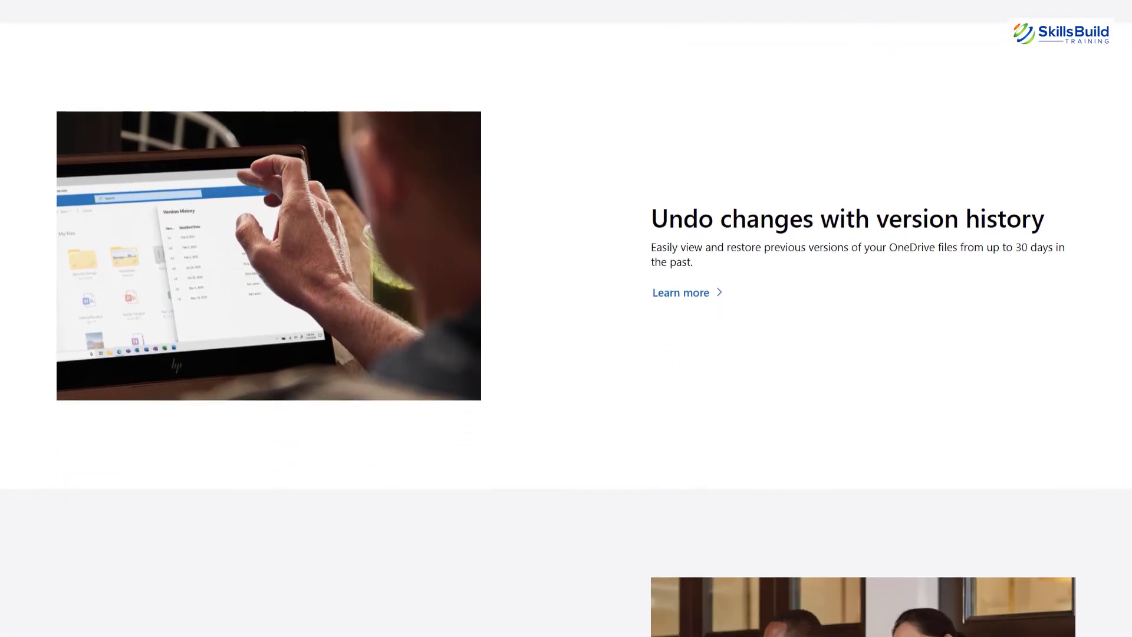
{"action": "scroll", "coordinate": [566, 318], "scroll_direction": "down", "scroll_amount": 4}
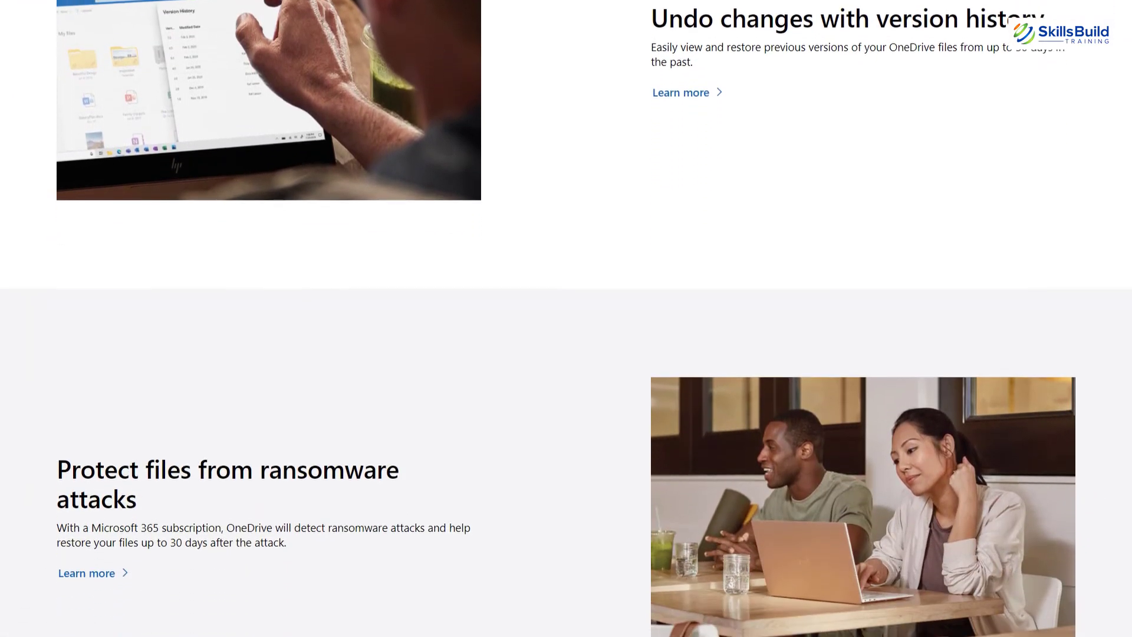
{"action": "scroll", "coordinate": [566, 319], "scroll_direction": "down", "scroll_amount": 4}
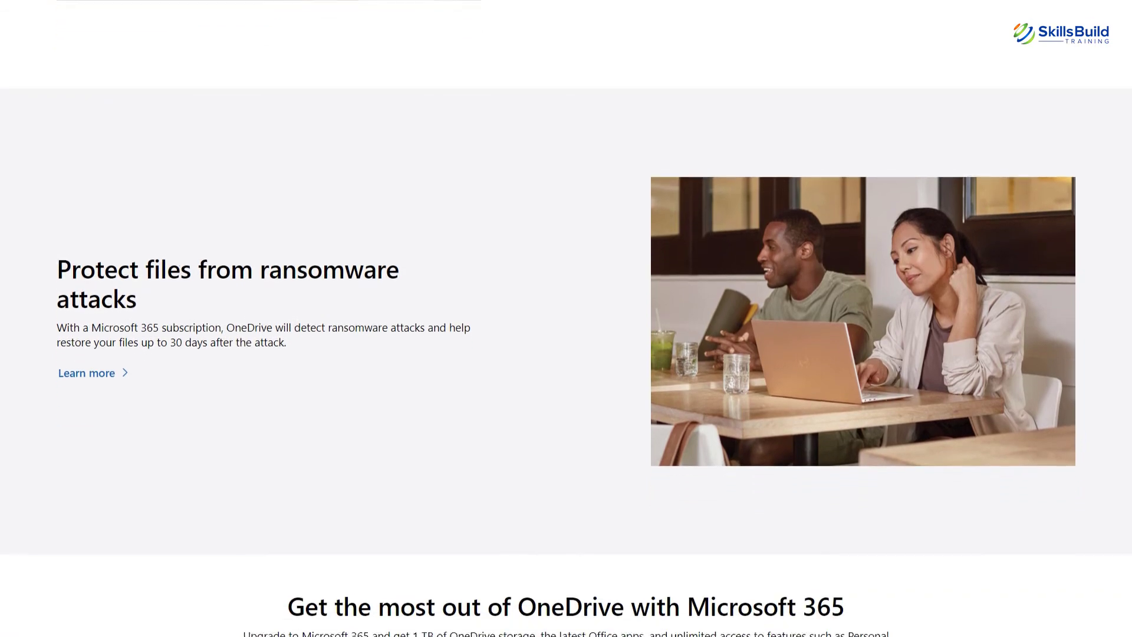
Step: Review the Microsoft 365 upgrade offer and the OneDrive for business section with its new features across Microsoft 365
{"action": "scroll", "coordinate": [566, 318], "scroll_direction": "down", "scroll_amount": 4}
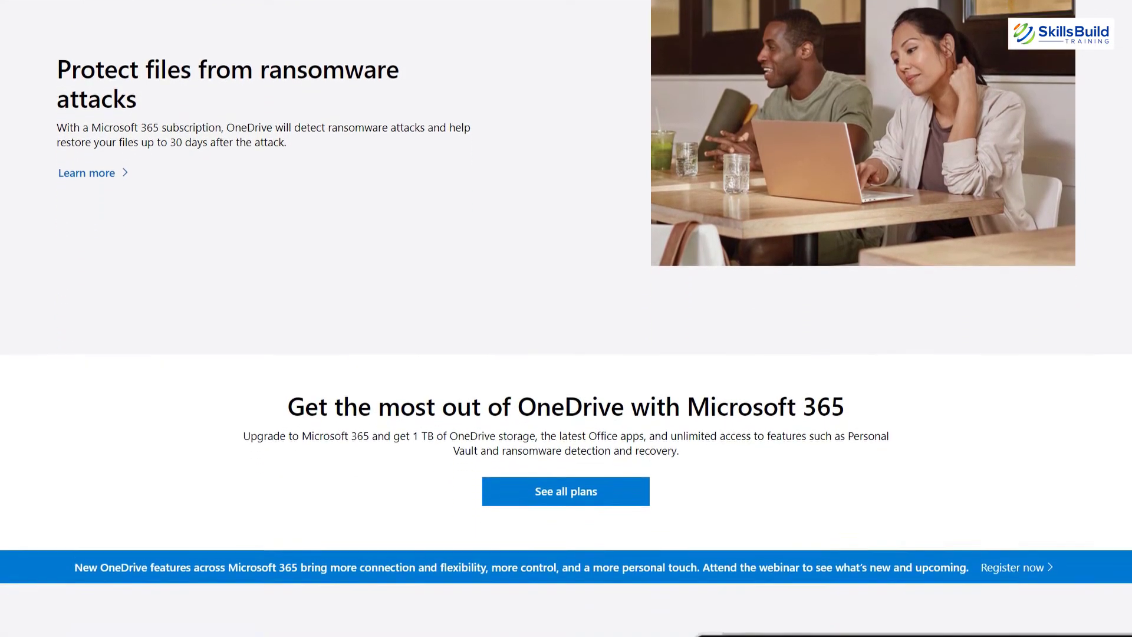
{"action": "scroll", "coordinate": [566, 318], "scroll_direction": "down", "scroll_amount": 4}
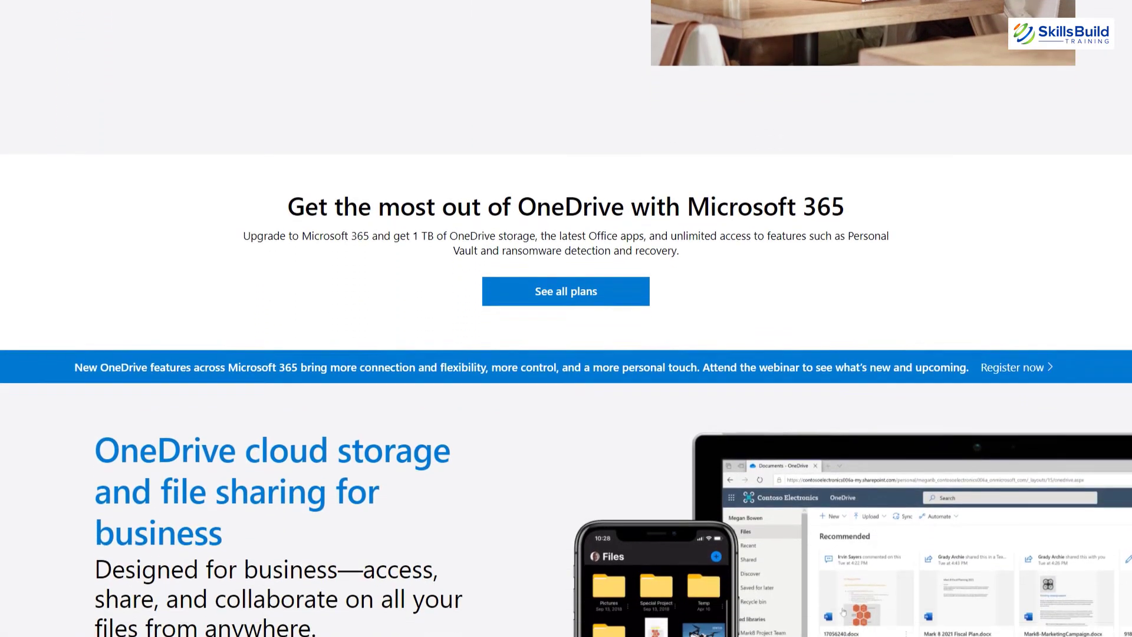
{"action": "scroll", "coordinate": [566, 319], "scroll_direction": "down", "scroll_amount": 4}
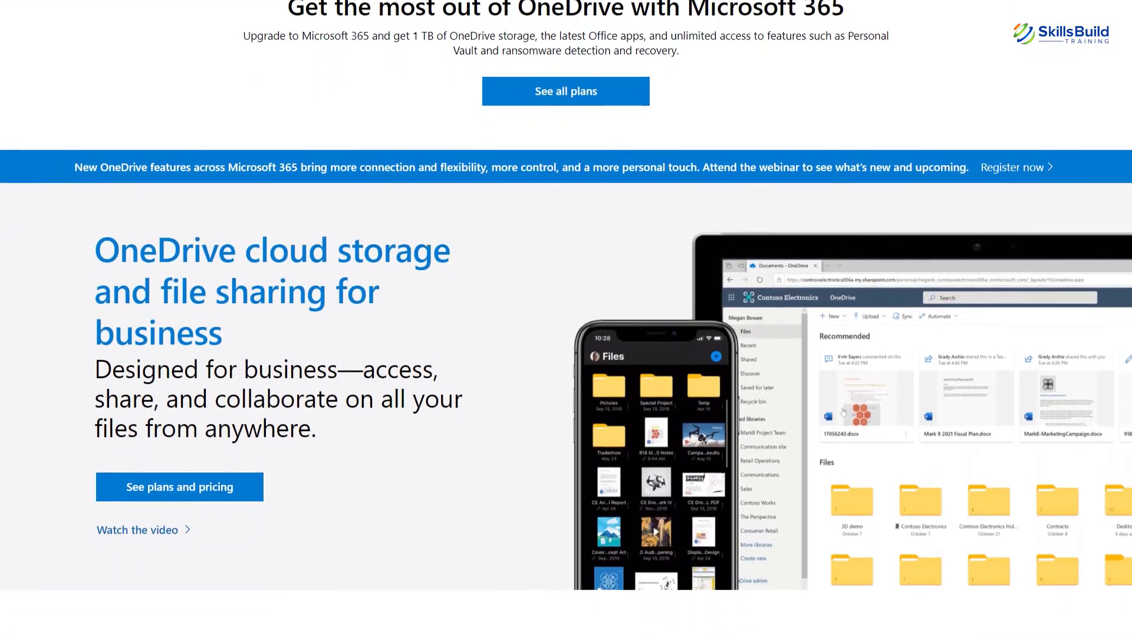
{"action": "scroll", "coordinate": [566, 318], "scroll_direction": "down", "scroll_amount": 4}
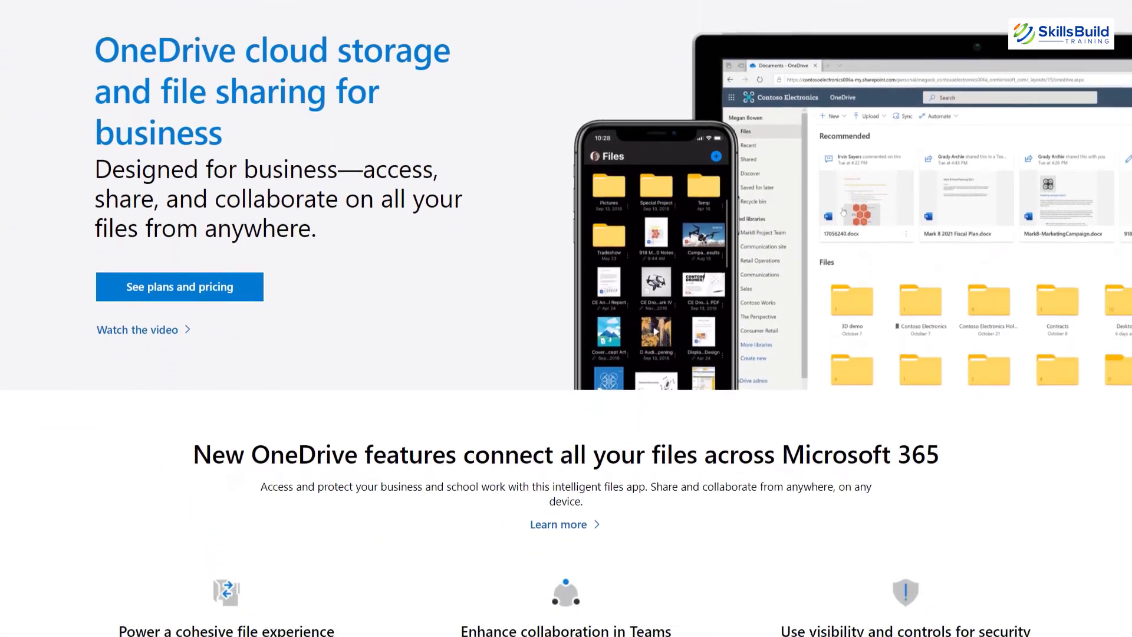
{"action": "scroll", "coordinate": [567, 319], "scroll_direction": "down", "scroll_amount": 4}
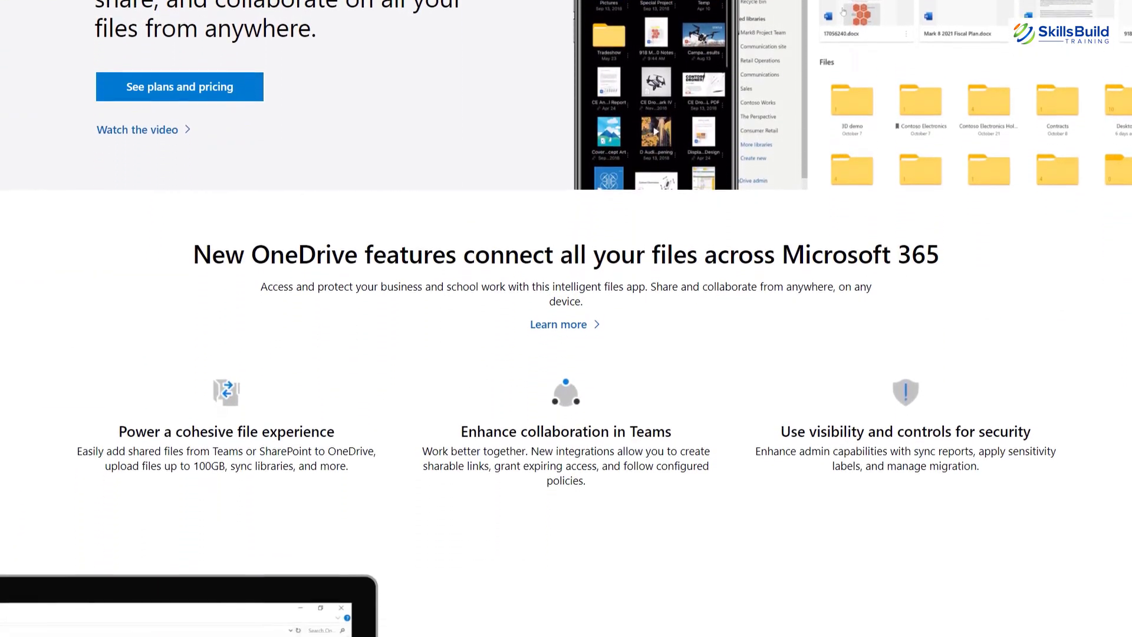
{"action": "scroll", "coordinate": [566, 318], "scroll_direction": "down", "scroll_amount": 4}
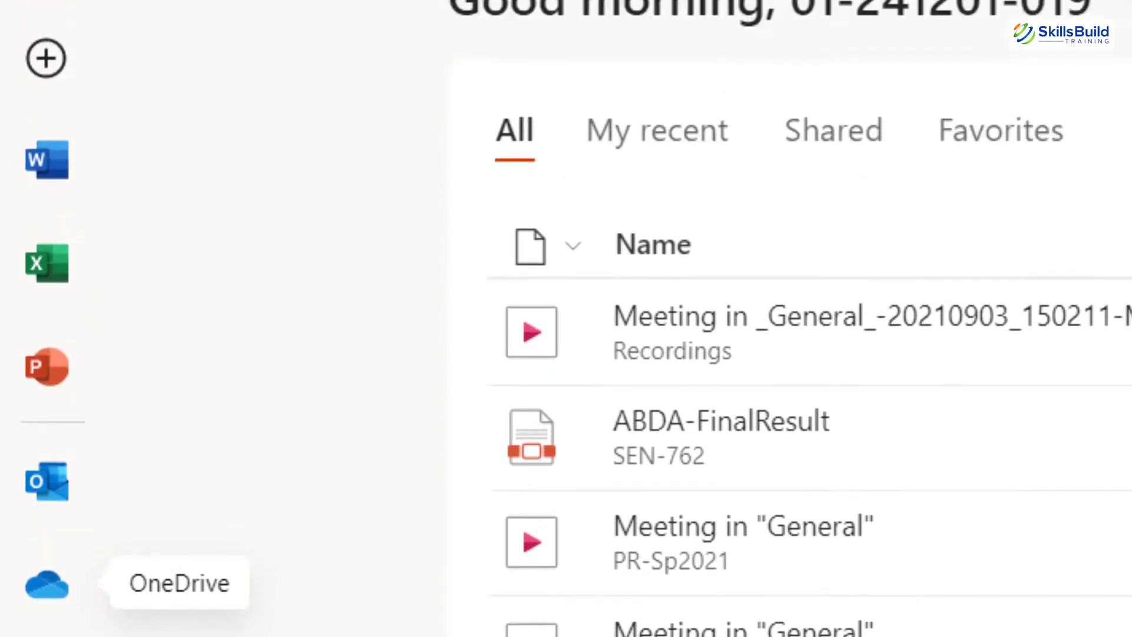
Step: Browse the Microsoft 365 app launcher and open OneDrive from its list of apps
{"action": "left_click", "coordinate": [59, 55]}
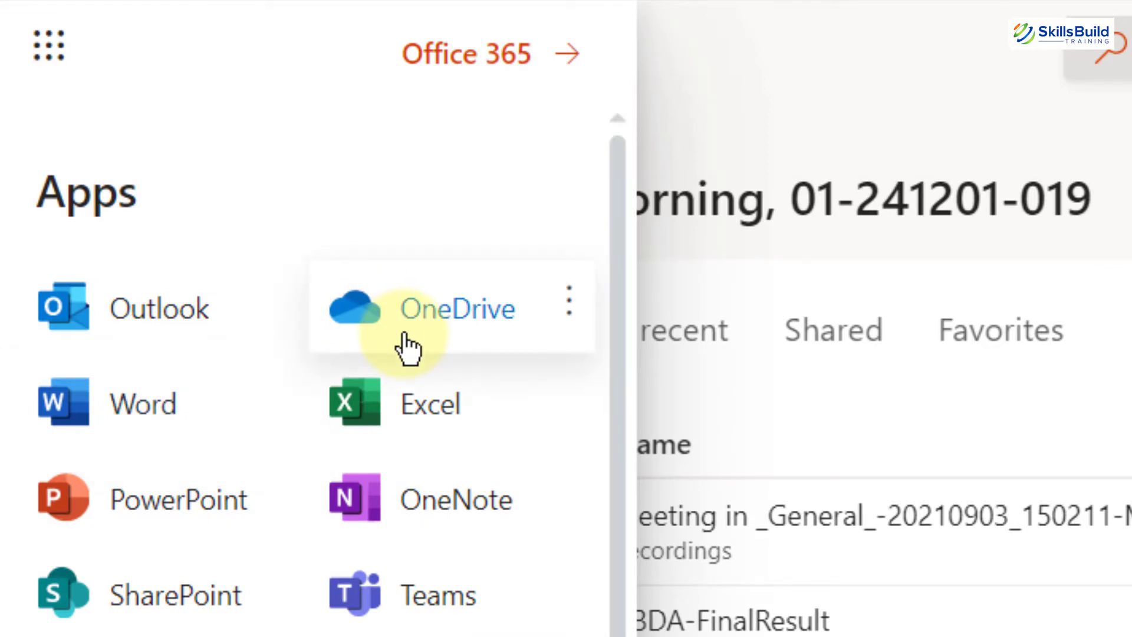
{"action": "scroll", "coordinate": [294, 472], "scroll_direction": "down", "scroll_amount": 4}
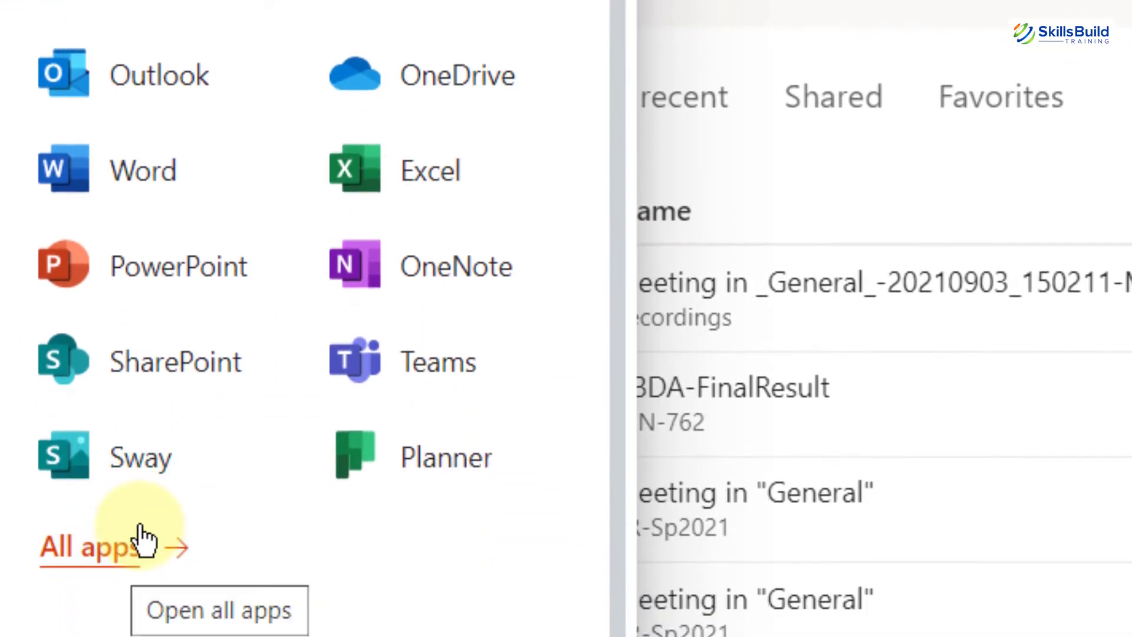
{"action": "left_click", "coordinate": [143, 539]}
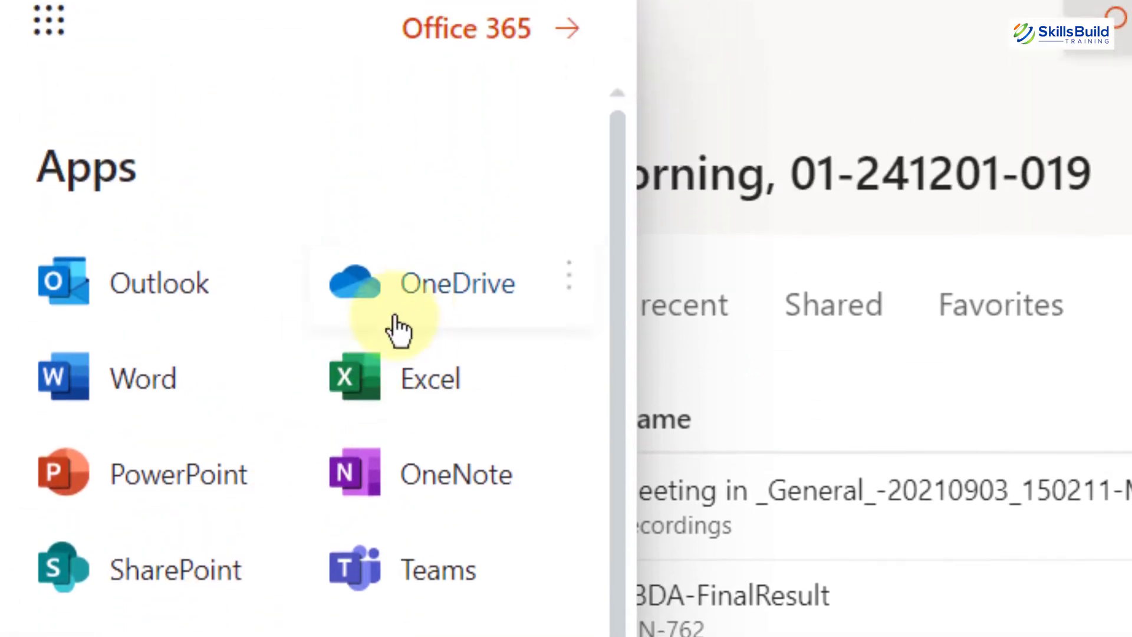
{"action": "left_click", "coordinate": [420, 319]}
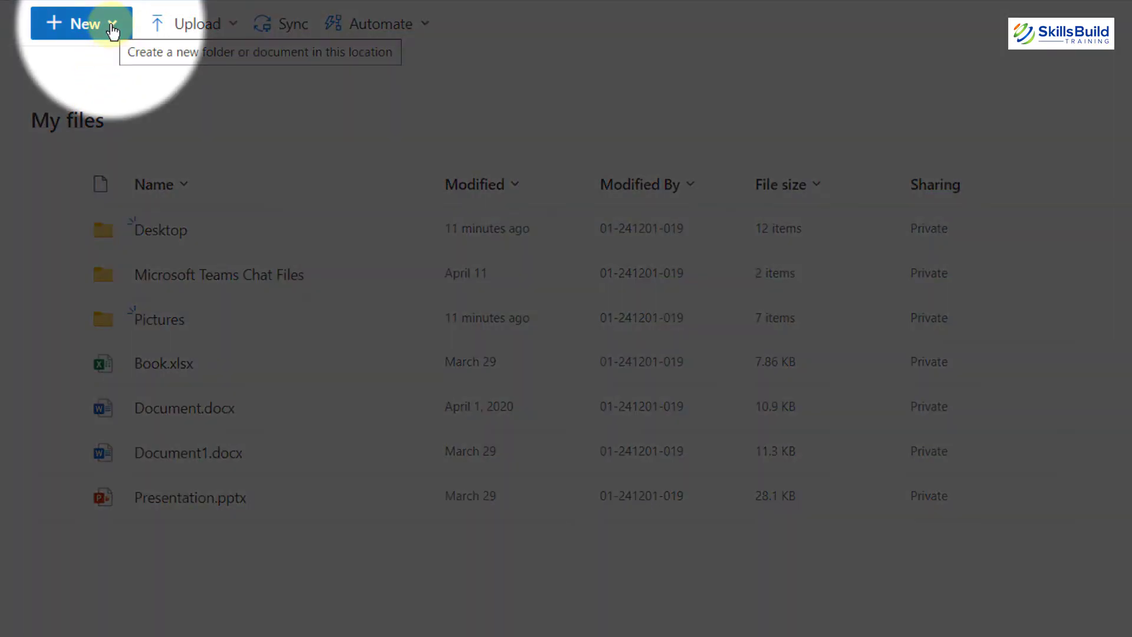
Step: Create a blank Word document in My files and close it once it is saved
{"action": "left_click", "coordinate": [112, 30]}
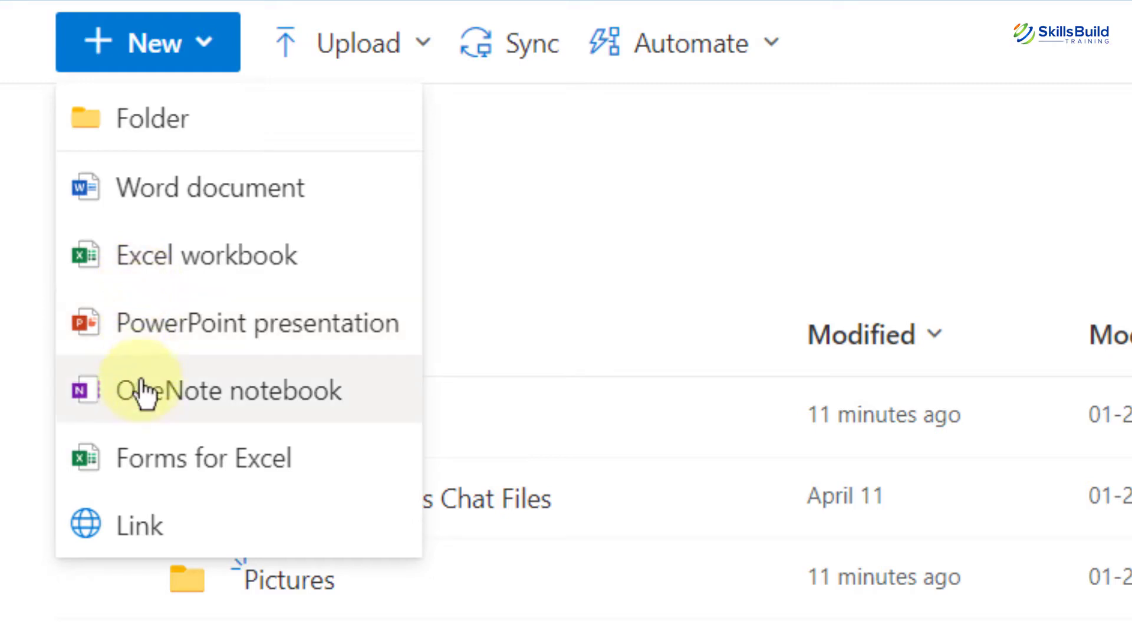
{"action": "left_click", "coordinate": [143, 454]}
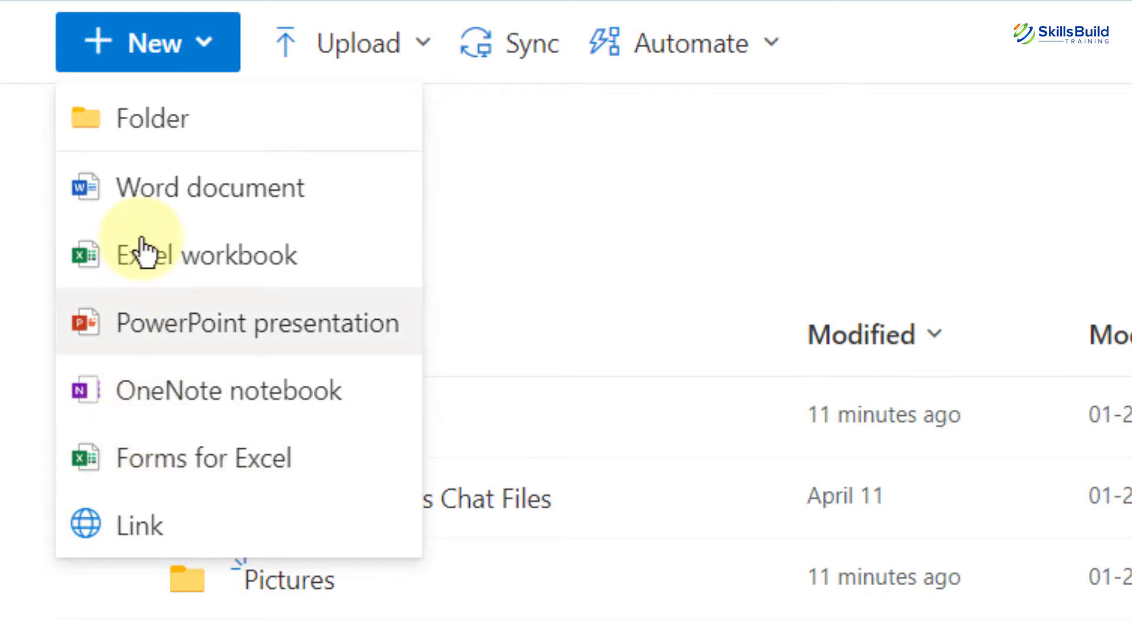
{"action": "left_click", "coordinate": [143, 192]}
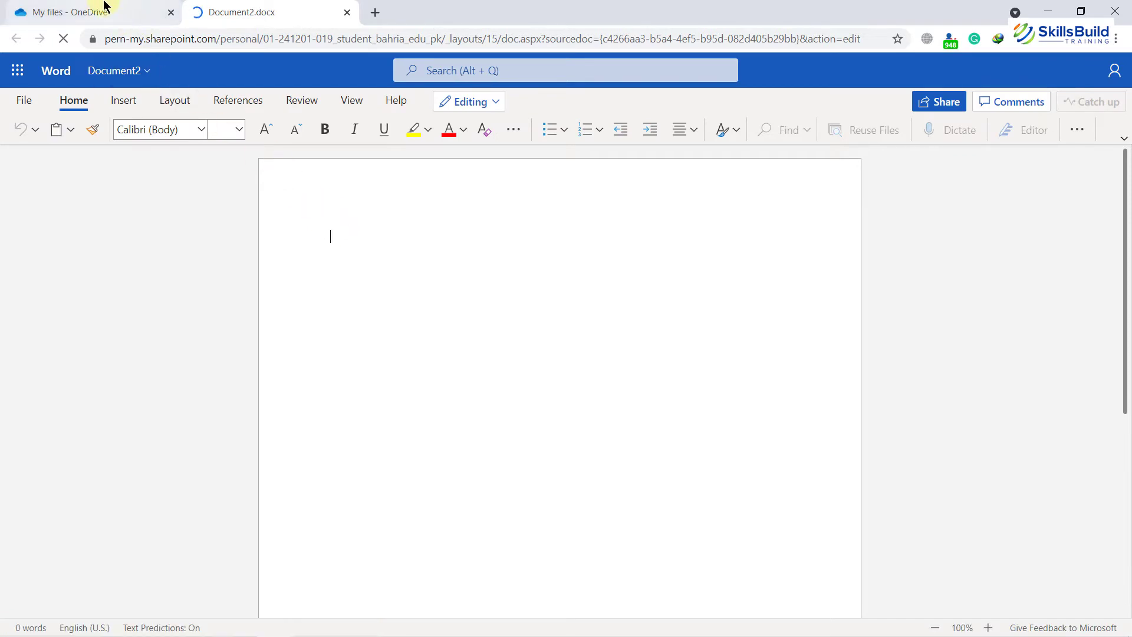
{"action": "left_click", "coordinate": [103, 6]}
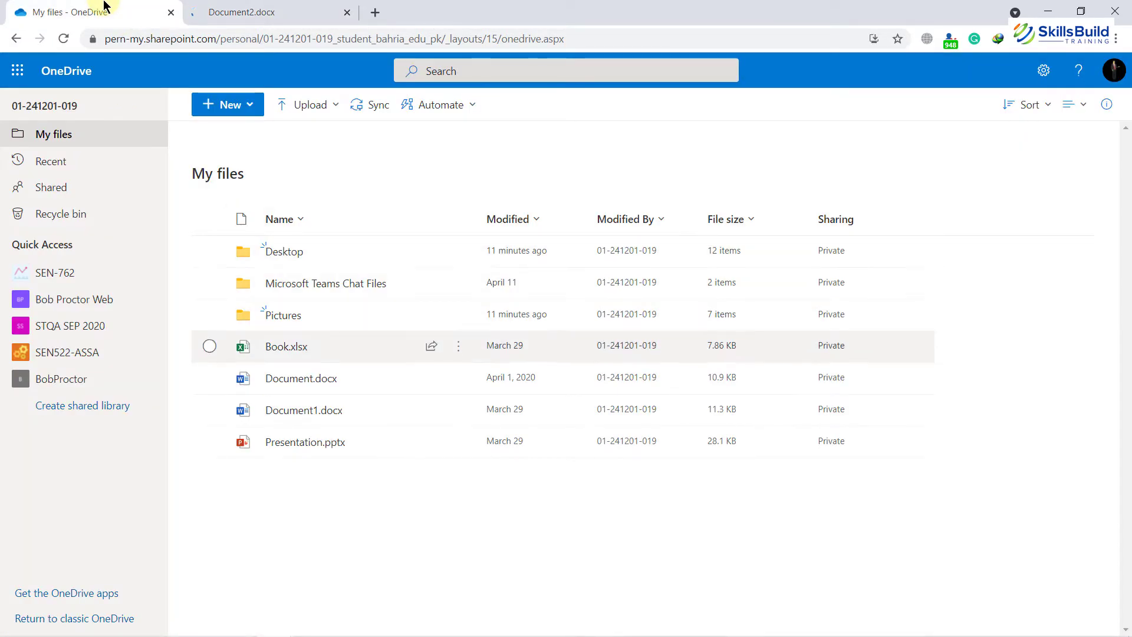
{"action": "left_click", "coordinate": [264, 13]}
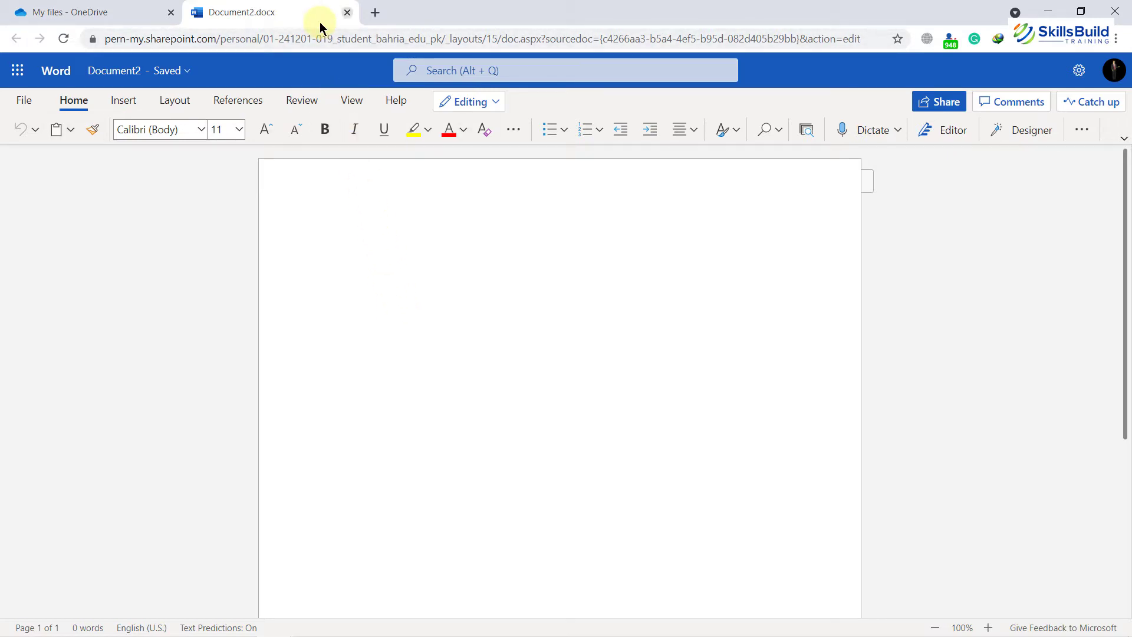
{"action": "left_click", "coordinate": [347, 12]}
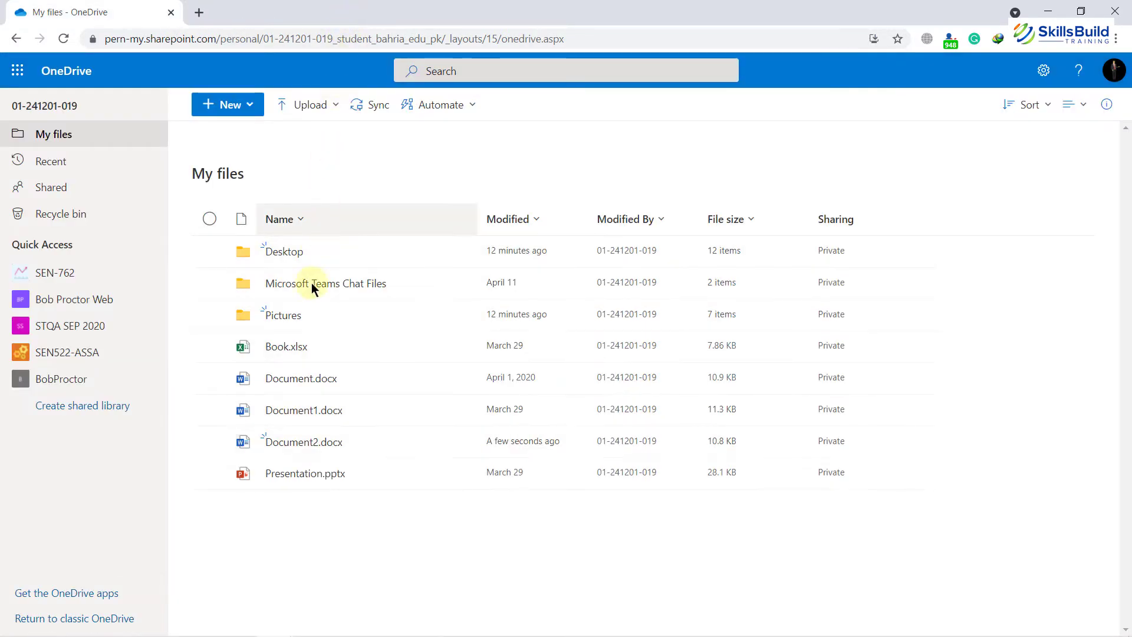
{"action": "mouse_move", "coordinate": [292, 448]}
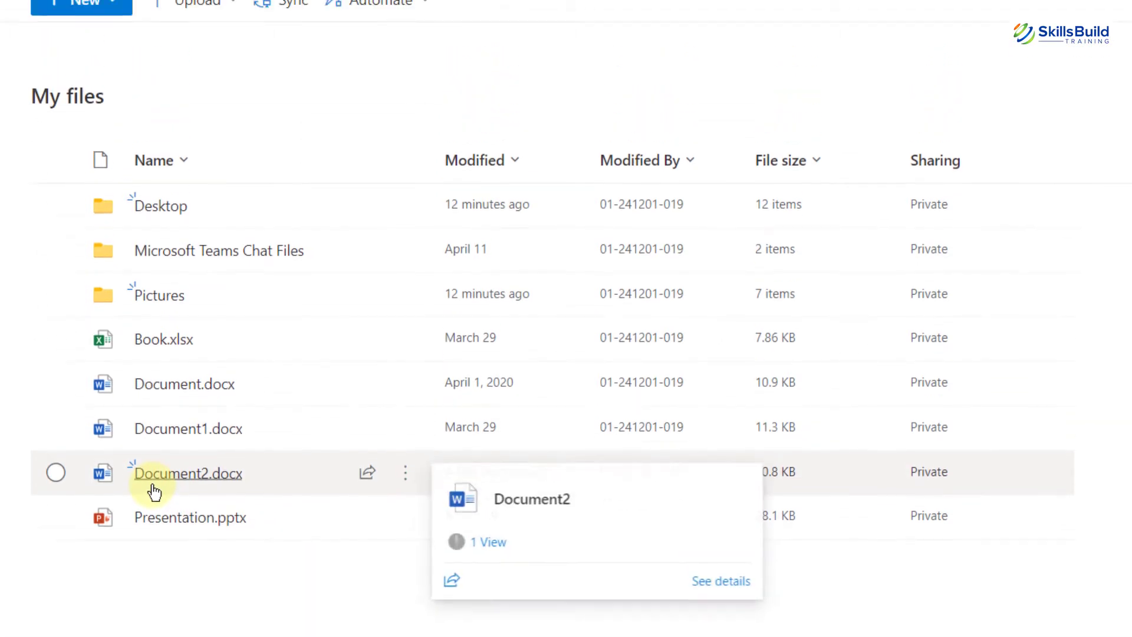
Step: Create a folder named Office Work in My files
{"action": "left_click", "coordinate": [69, 28]}
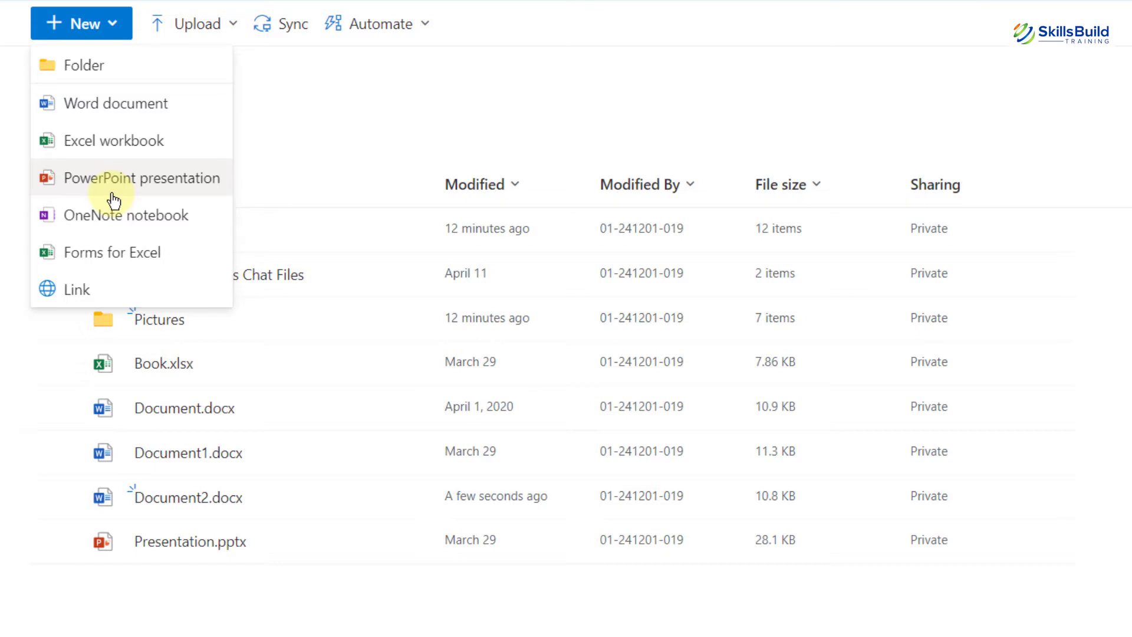
{"action": "left_click", "coordinate": [81, 68]}
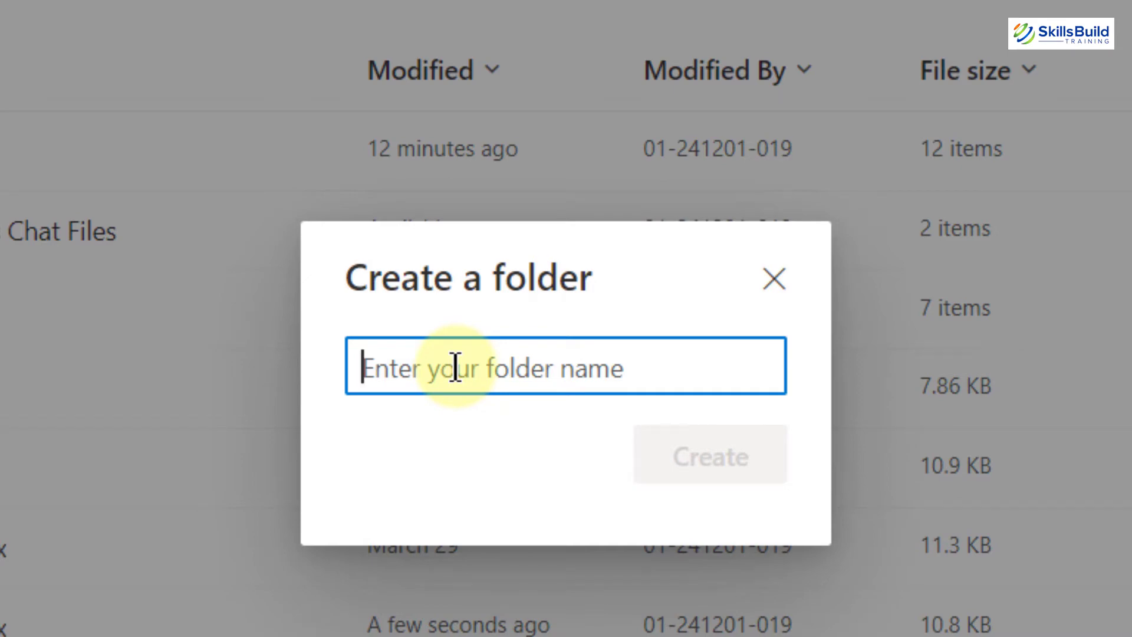
{"action": "type", "text": "Office Work"}
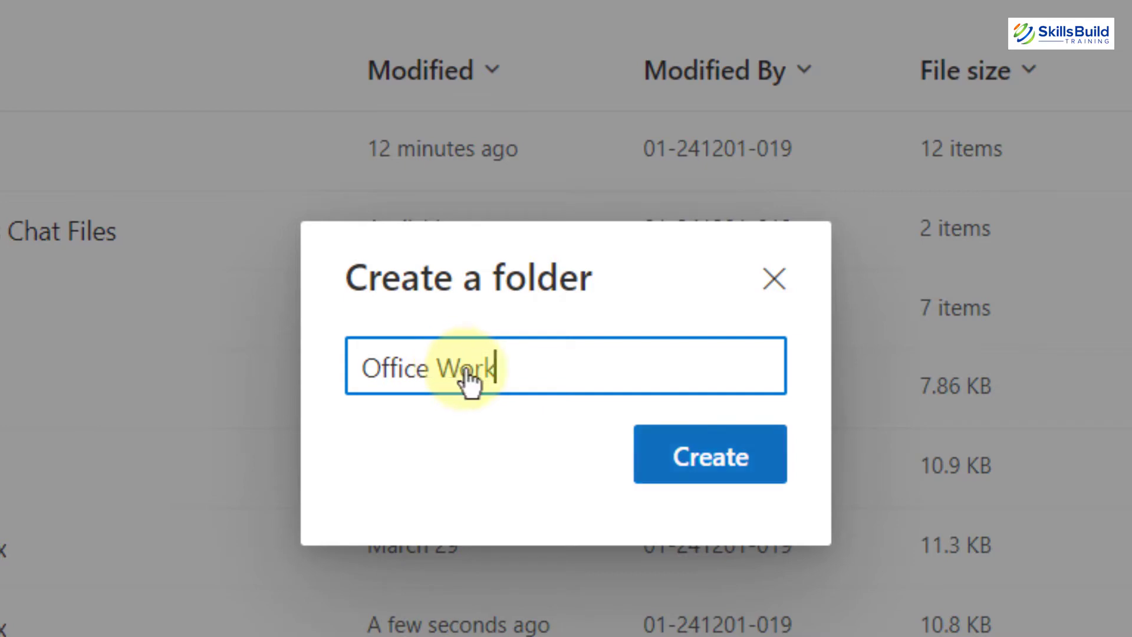
{"action": "left_click", "coordinate": [725, 460]}
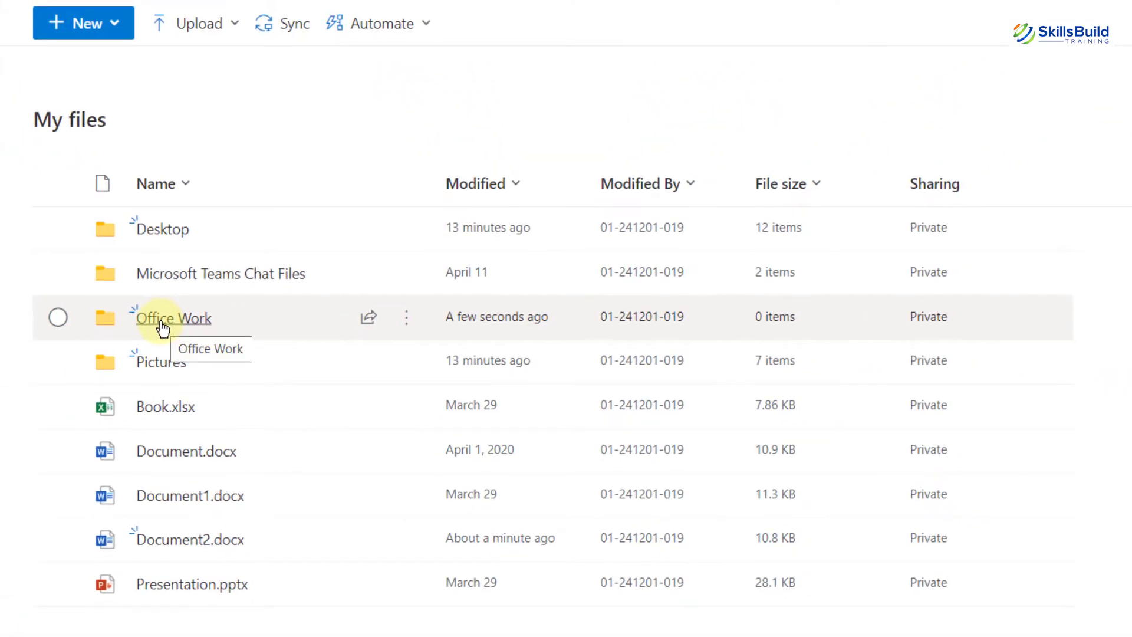
Step: Upload the file "5 best free photo editing software.docx" from the computer into the Office Work folder
{"action": "left_click", "coordinate": [164, 323]}
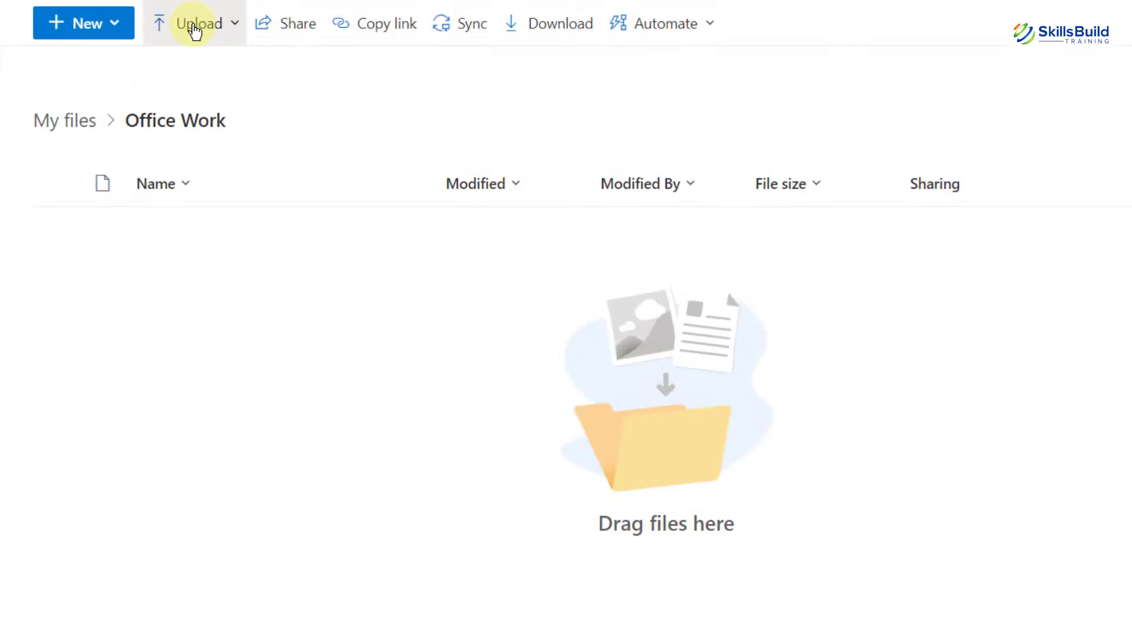
{"action": "left_click", "coordinate": [196, 27]}
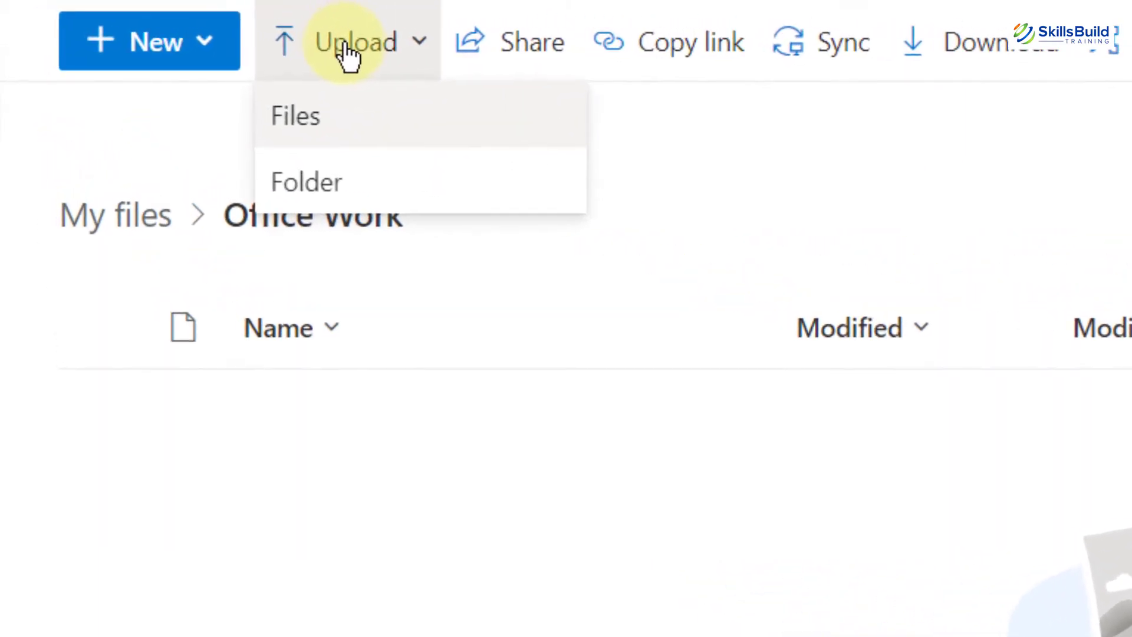
{"action": "left_click", "coordinate": [314, 196]}
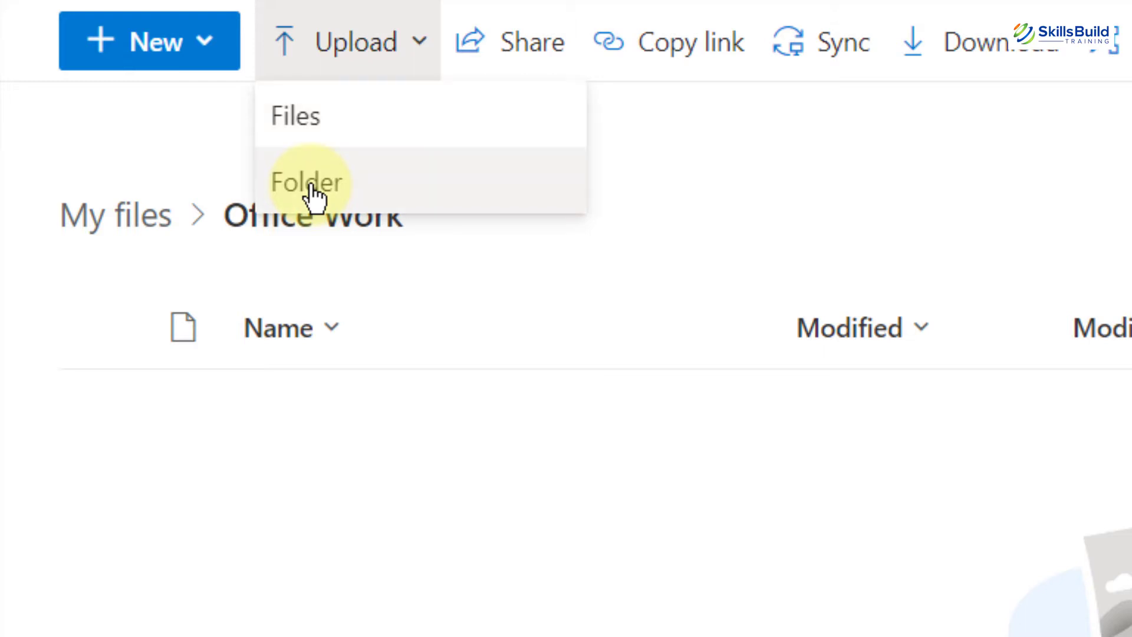
{"action": "left_click", "coordinate": [314, 196]}
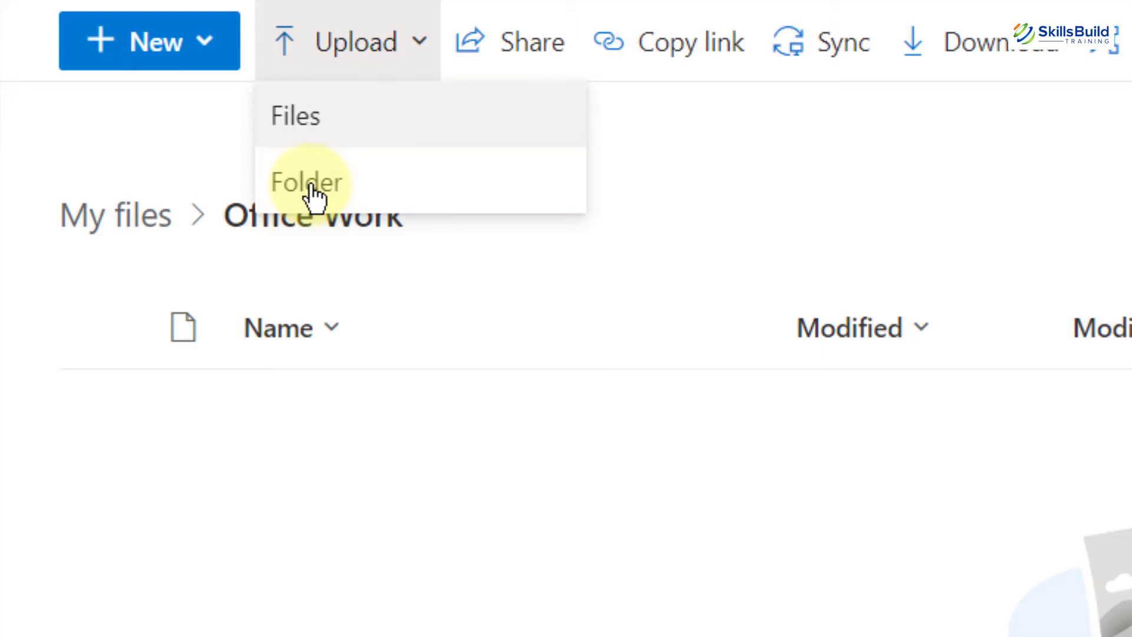
{"action": "left_click", "coordinate": [379, 117]}
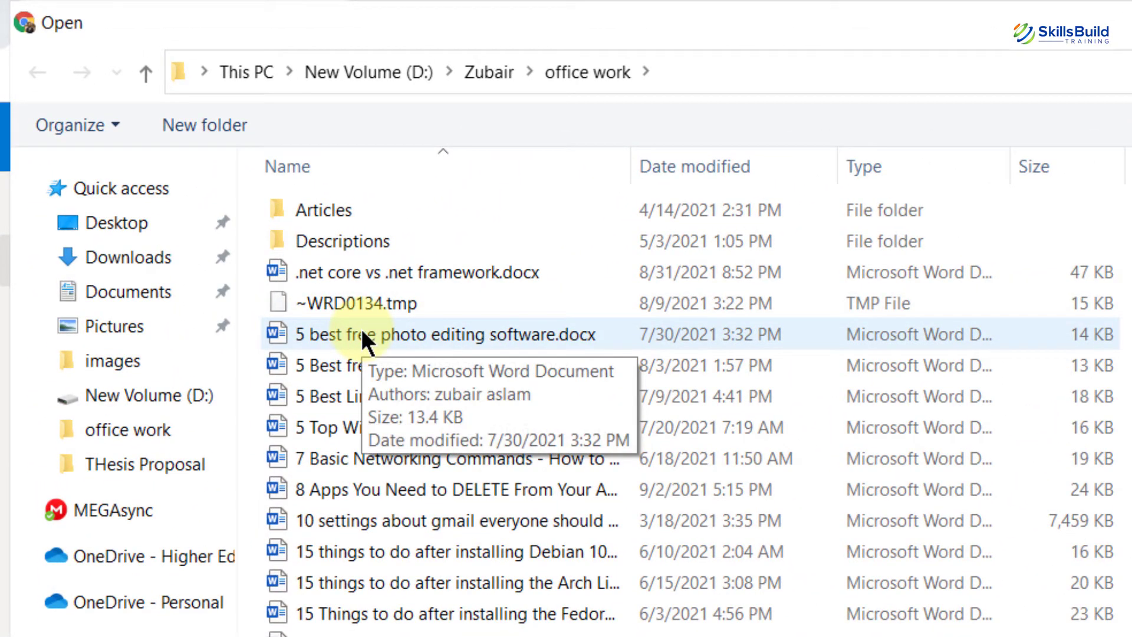
{"action": "double_click", "coordinate": [362, 334]}
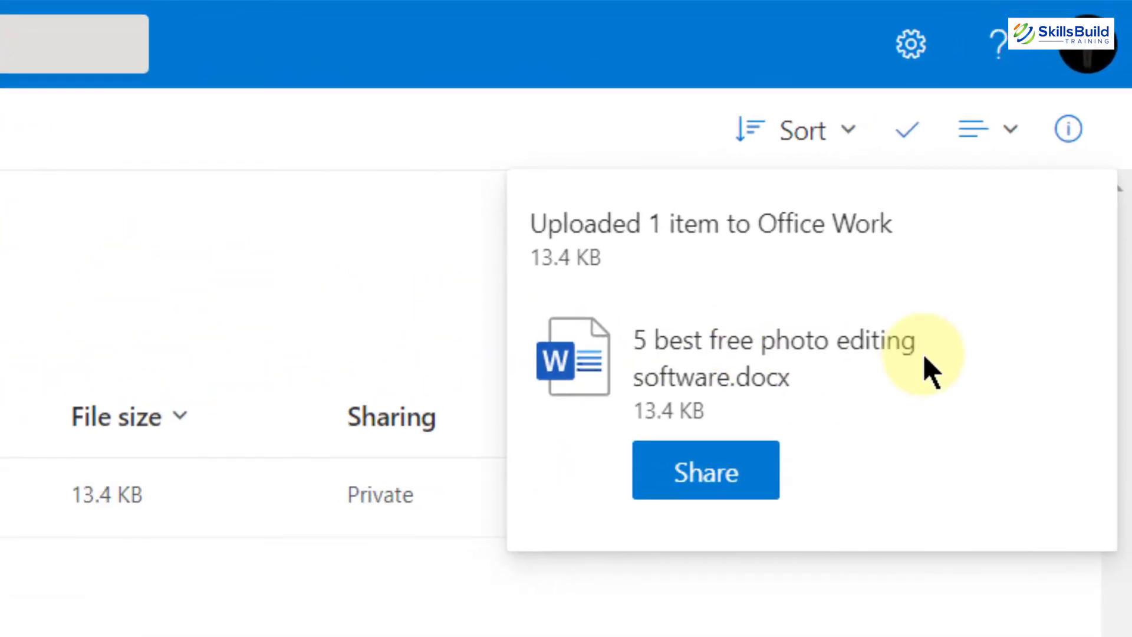
Step: Open the Send link dialog for "5 best free photo editing software.docx" in the Office Work folder
{"action": "mouse_move", "coordinate": [223, 252]}
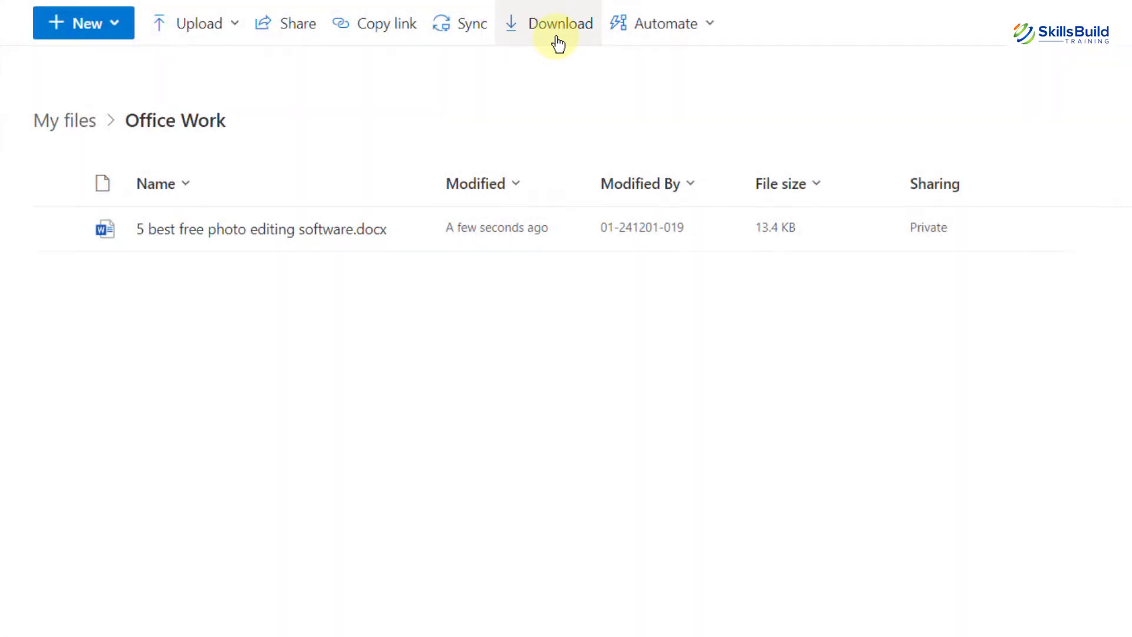
{"action": "left_click", "coordinate": [558, 42]}
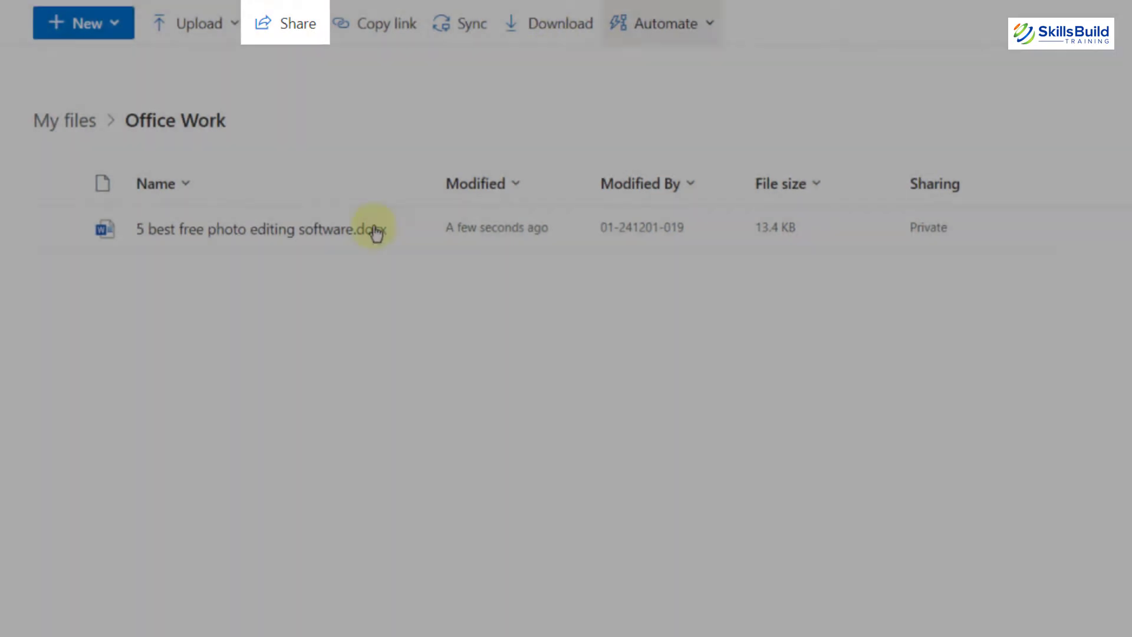
{"action": "mouse_move", "coordinate": [370, 240]}
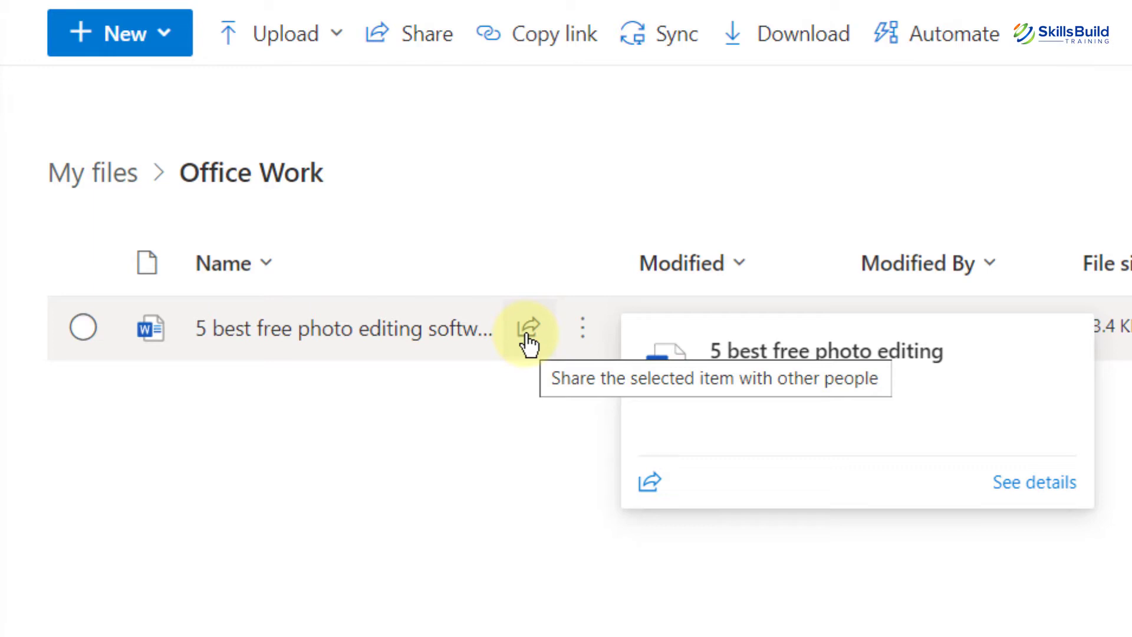
{"action": "left_click", "coordinate": [528, 337]}
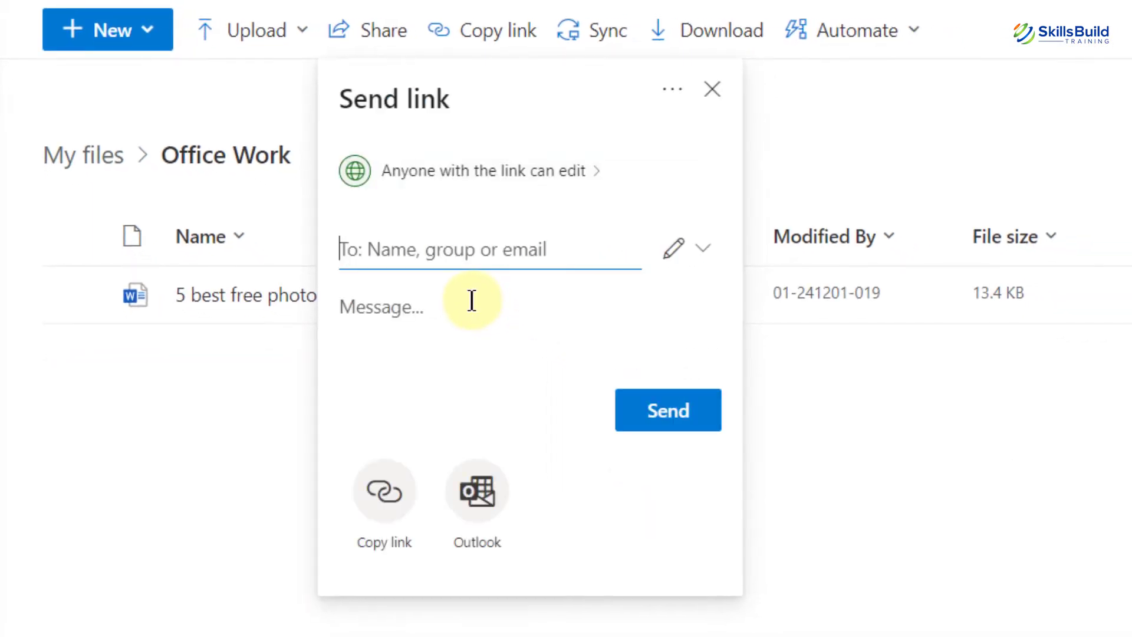
{"action": "left_click", "coordinate": [372, 500]}
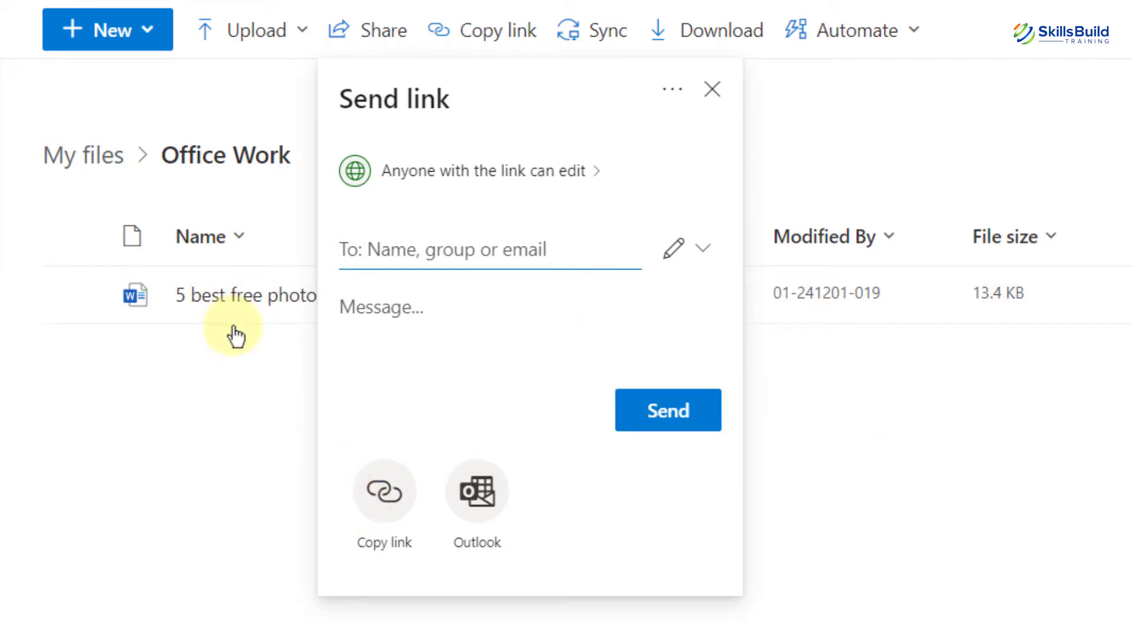
Step: Try restricting the document's sharing link to specific people in the link settings, discarding the change
{"action": "mouse_move", "coordinate": [237, 336]}
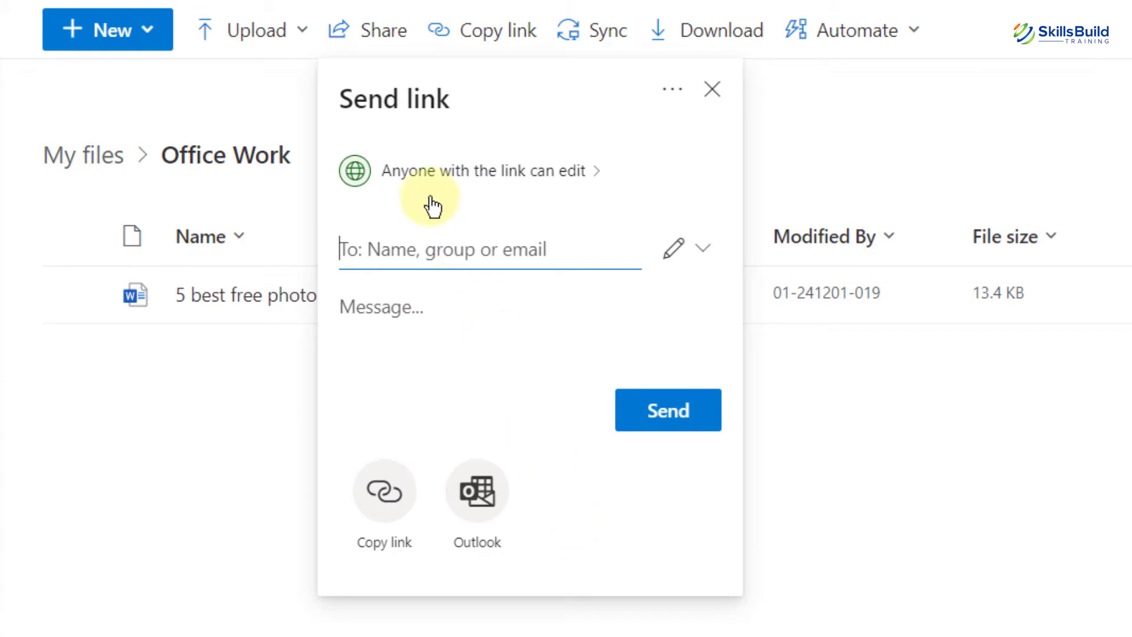
{"action": "left_click", "coordinate": [598, 177]}
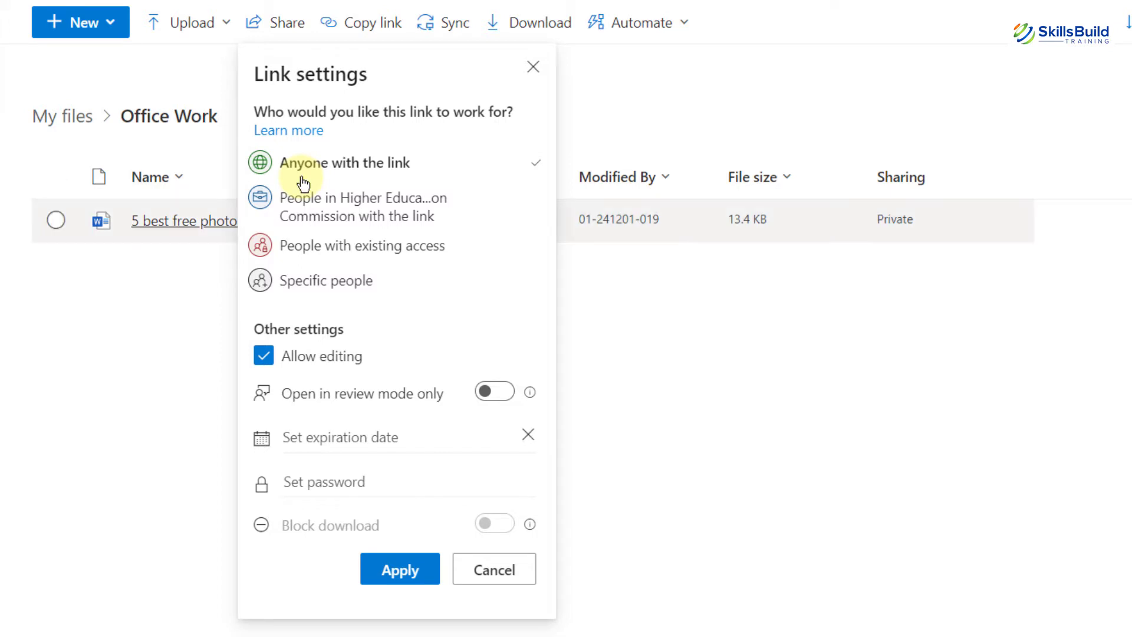
{"action": "mouse_move", "coordinate": [208, 218]}
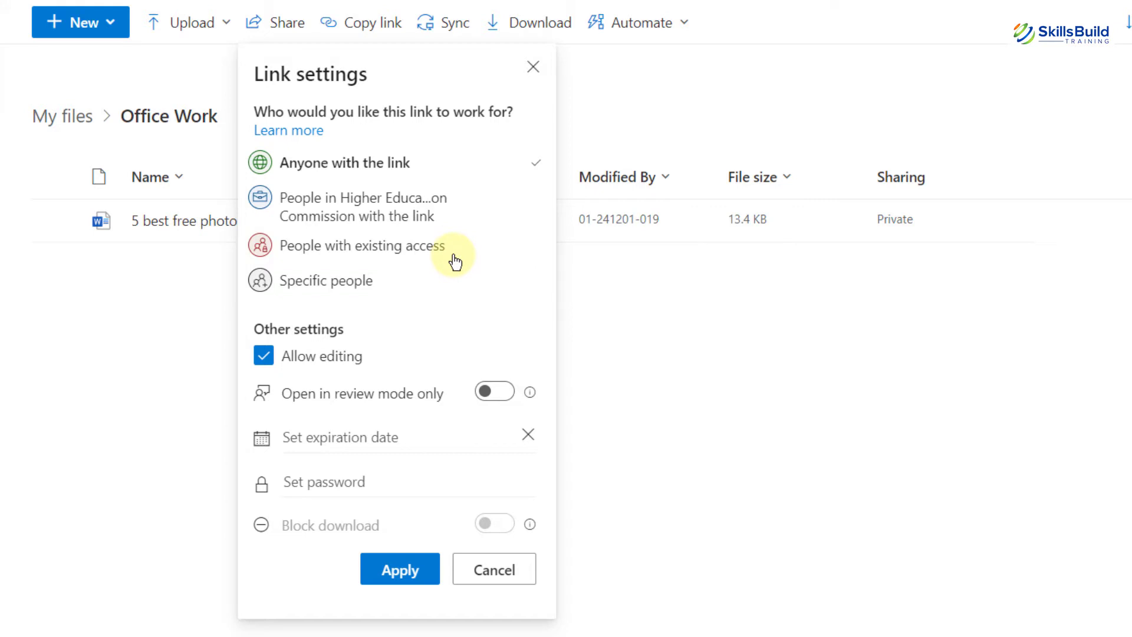
{"action": "left_click", "coordinate": [354, 286]}
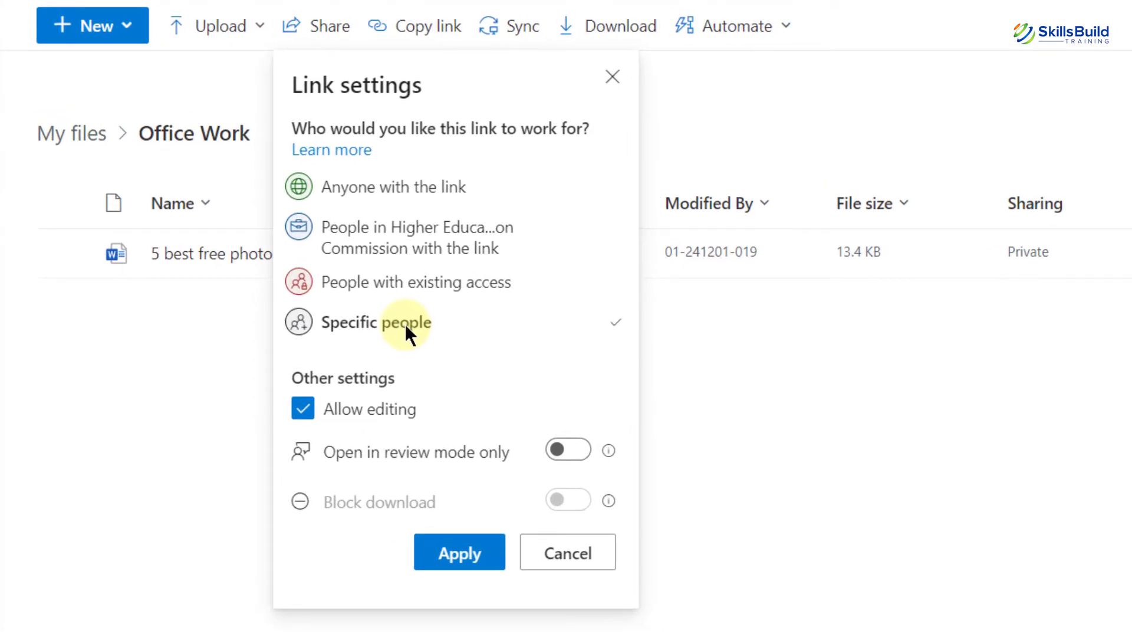
{"action": "left_click", "coordinate": [553, 557]}
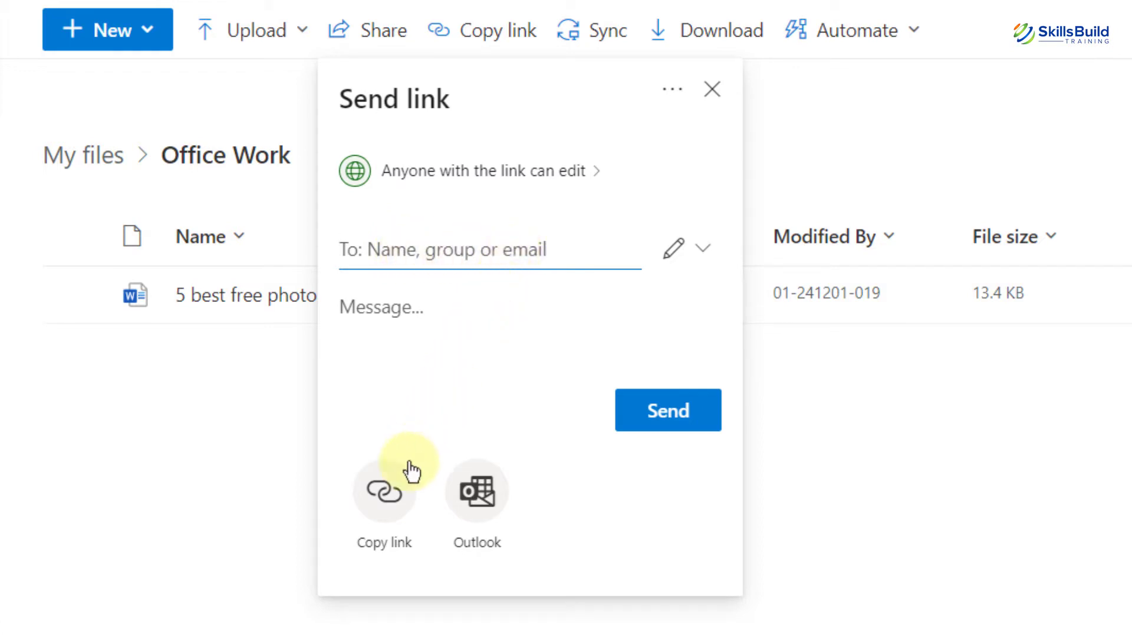
Step: Copy the document's sharing link that lets anyone edit, close the dialog, and return to My files
{"action": "left_click", "coordinate": [385, 488]}
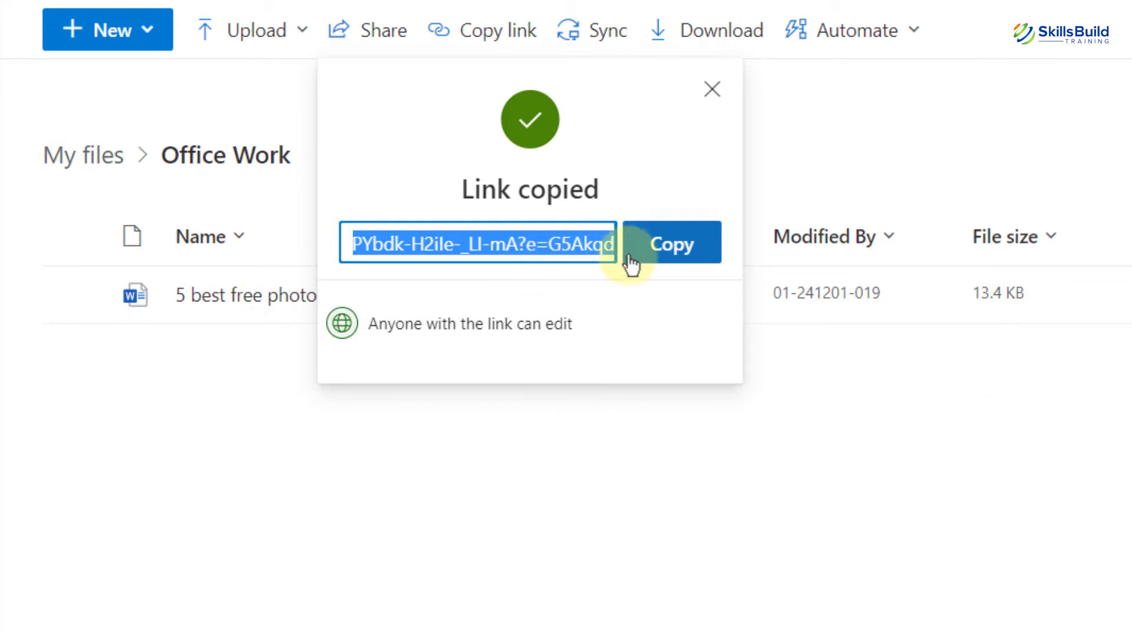
{"action": "left_click", "coordinate": [677, 257]}
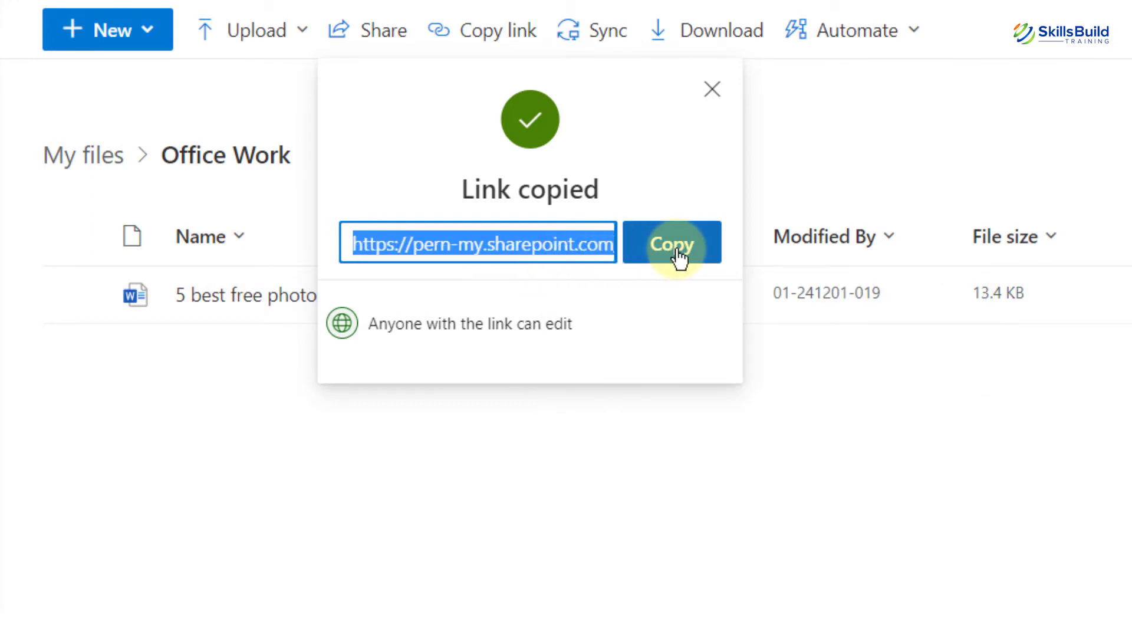
{"action": "left_click", "coordinate": [712, 89]}
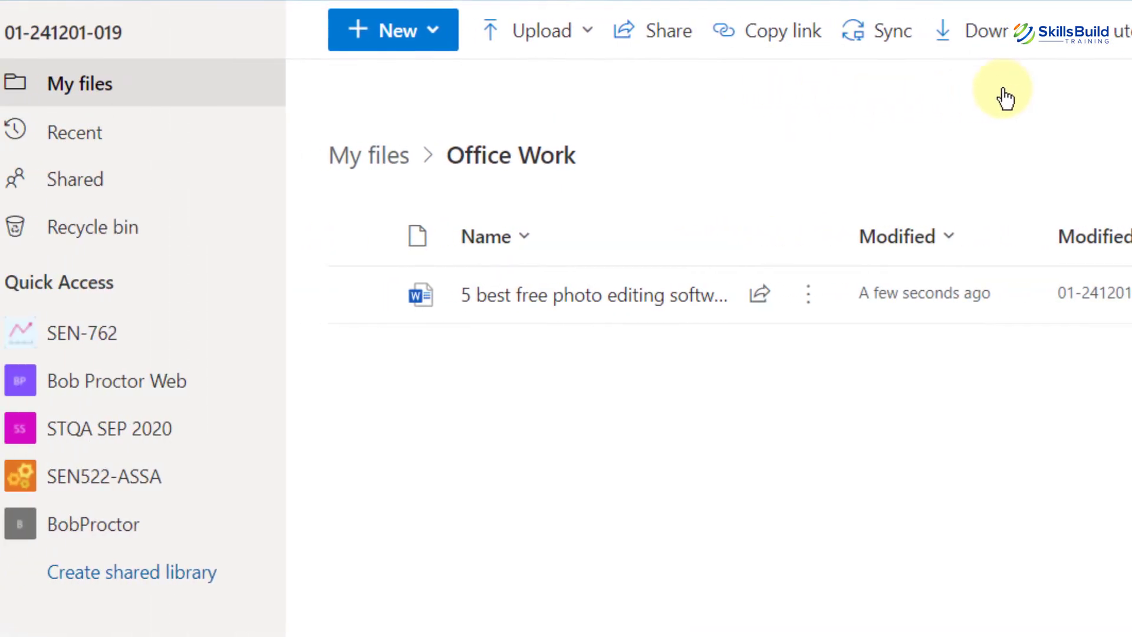
{"action": "left_click", "coordinate": [123, 100]}
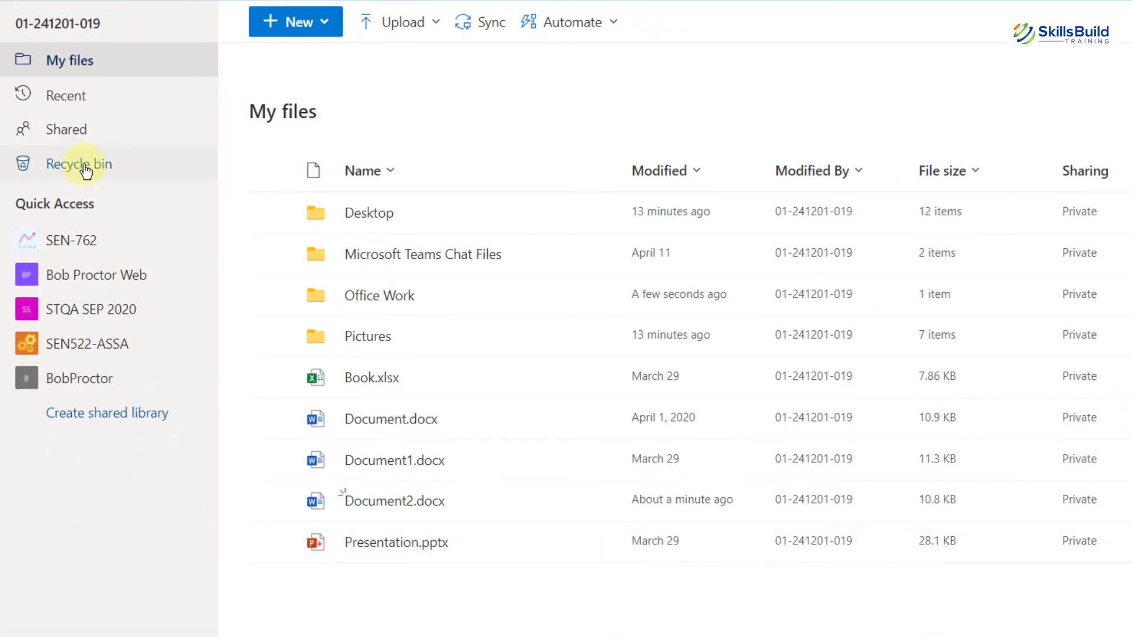
Step: Open the Recycle bin to view the deleted items
{"action": "left_click", "coordinate": [87, 171]}
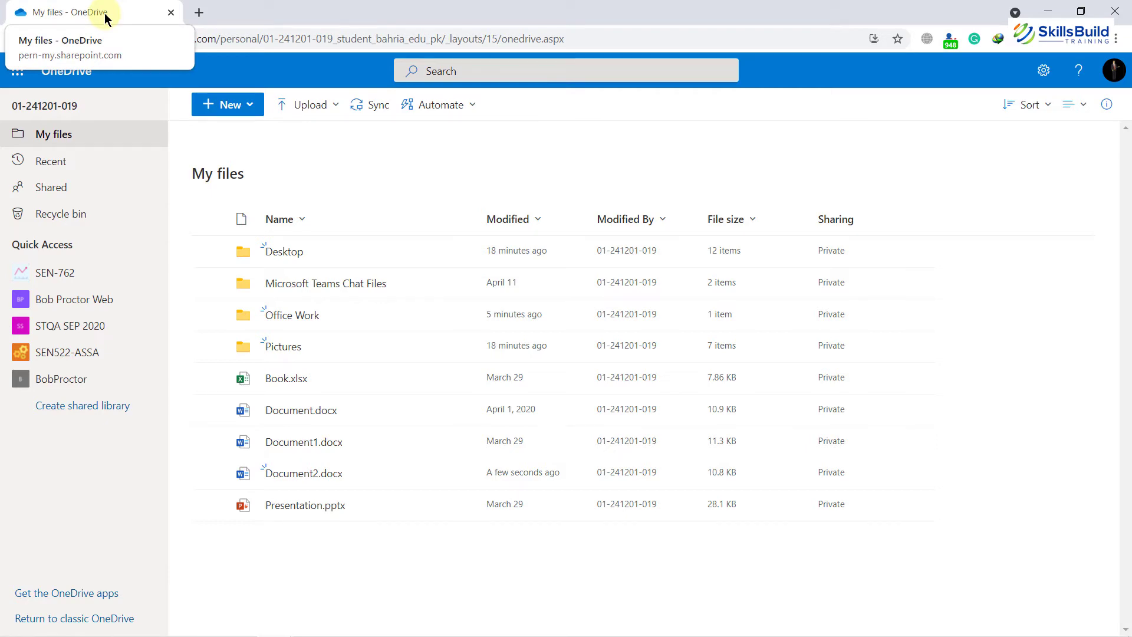
Step: Open onedrive.live.com in a new browser tab and sign in to the personal OneDrive account
{"action": "left_click", "coordinate": [199, 13]}
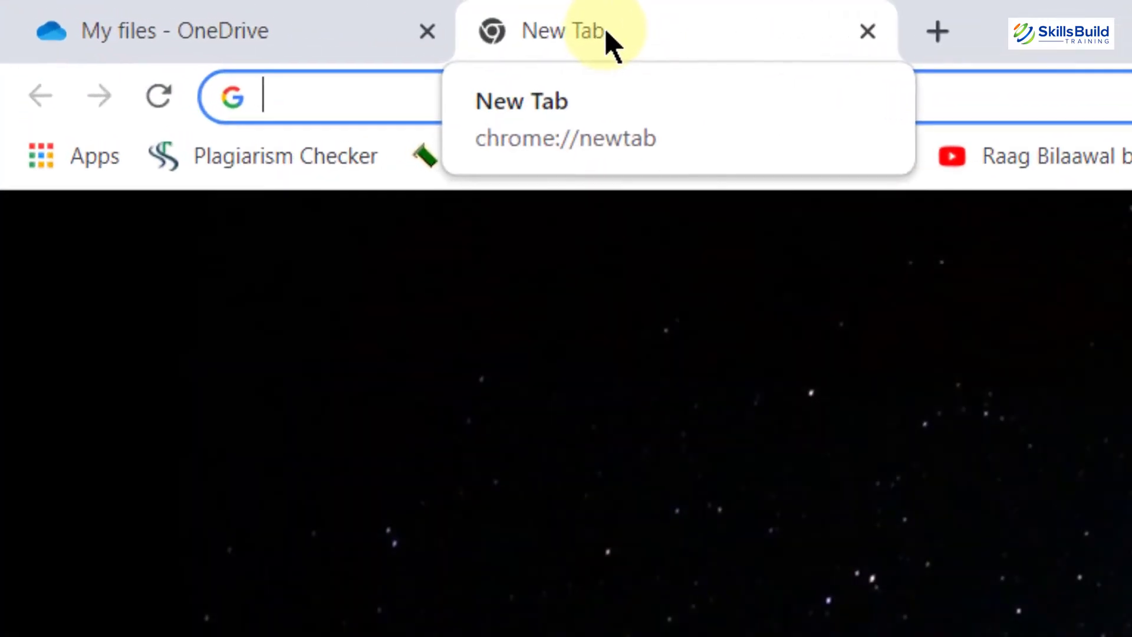
{"action": "type", "text": "onedr"}
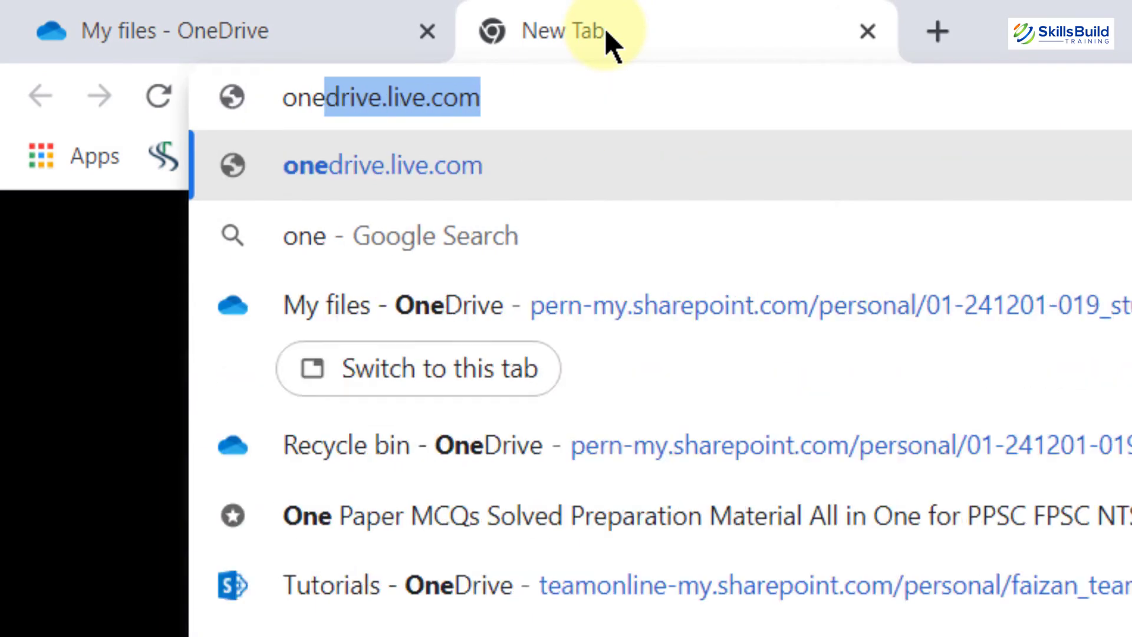
{"action": "type", "text": "iv"}
{"action": "key", "text": "Return"}
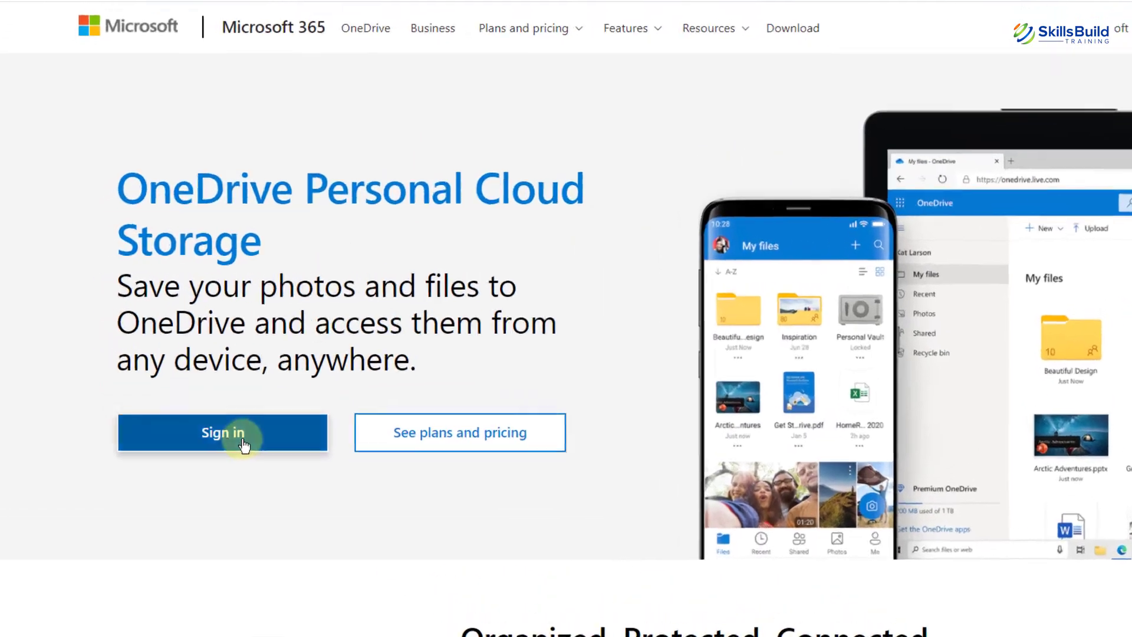
{"action": "left_click", "coordinate": [191, 400]}
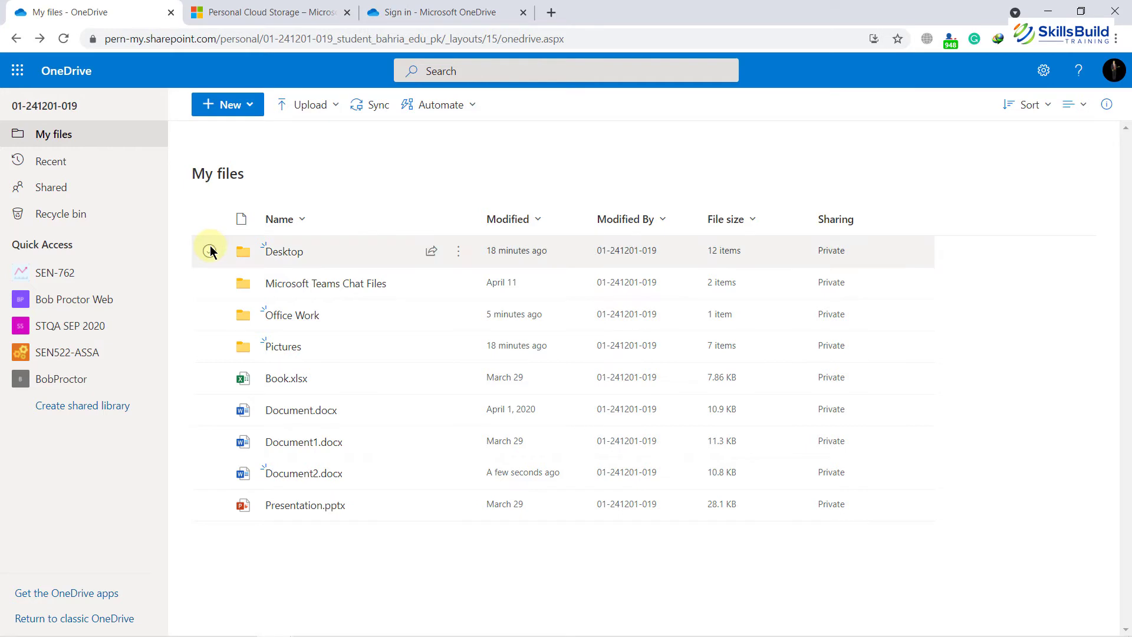
{"action": "left_click", "coordinate": [448, 11]}
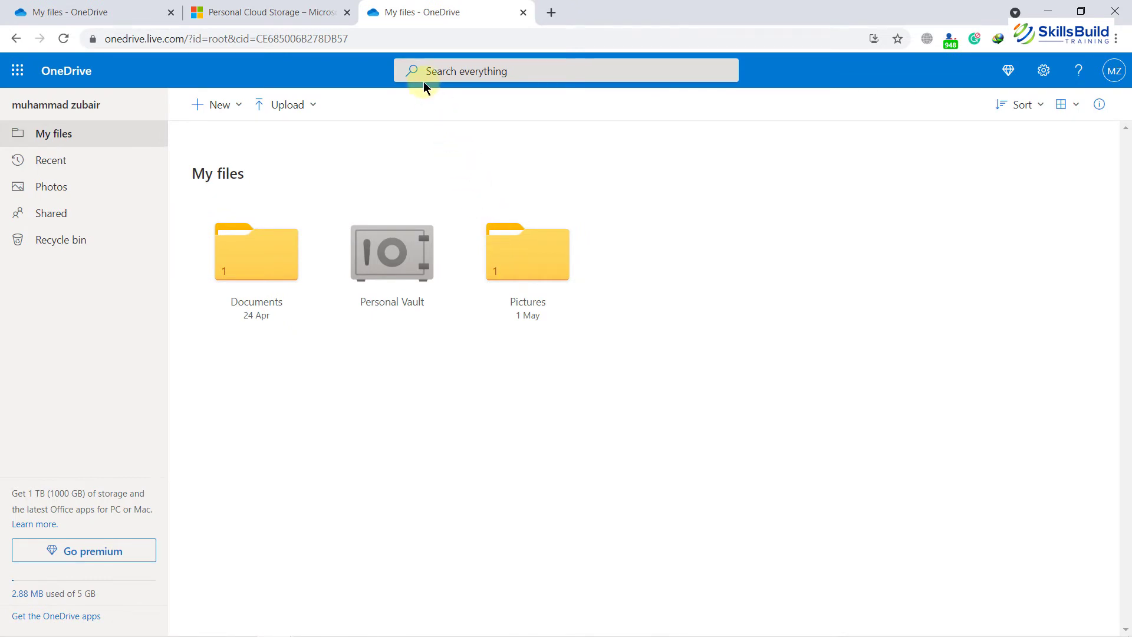
Step: View the account details in both the organization's OneDrive and the personal OneDrive
{"action": "left_click", "coordinate": [89, 12]}
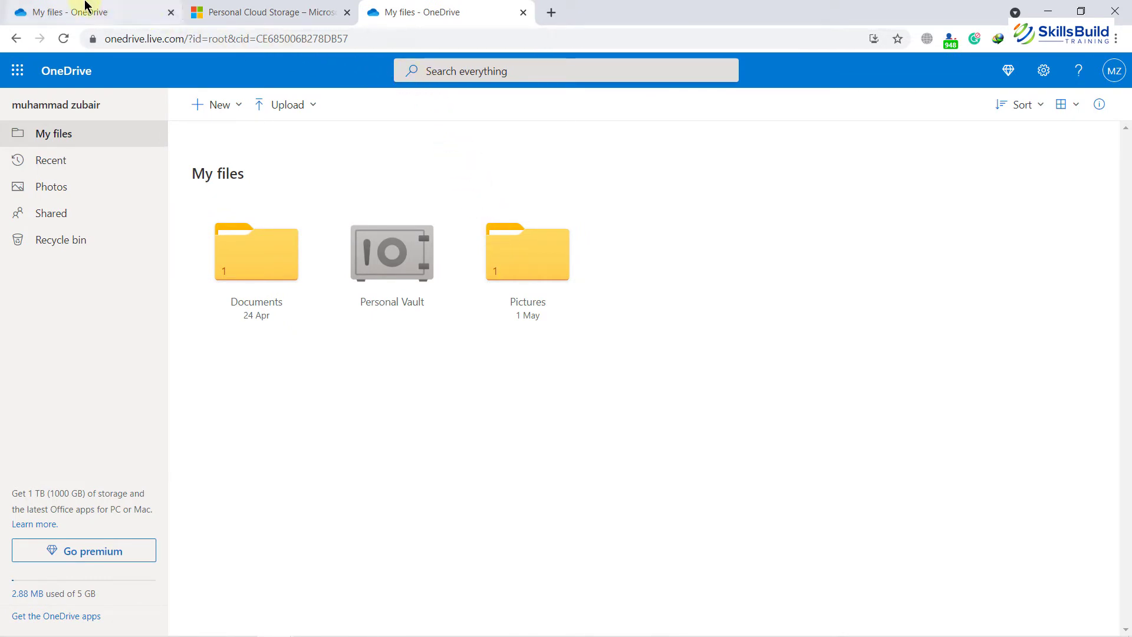
{"action": "left_click", "coordinate": [1114, 71]}
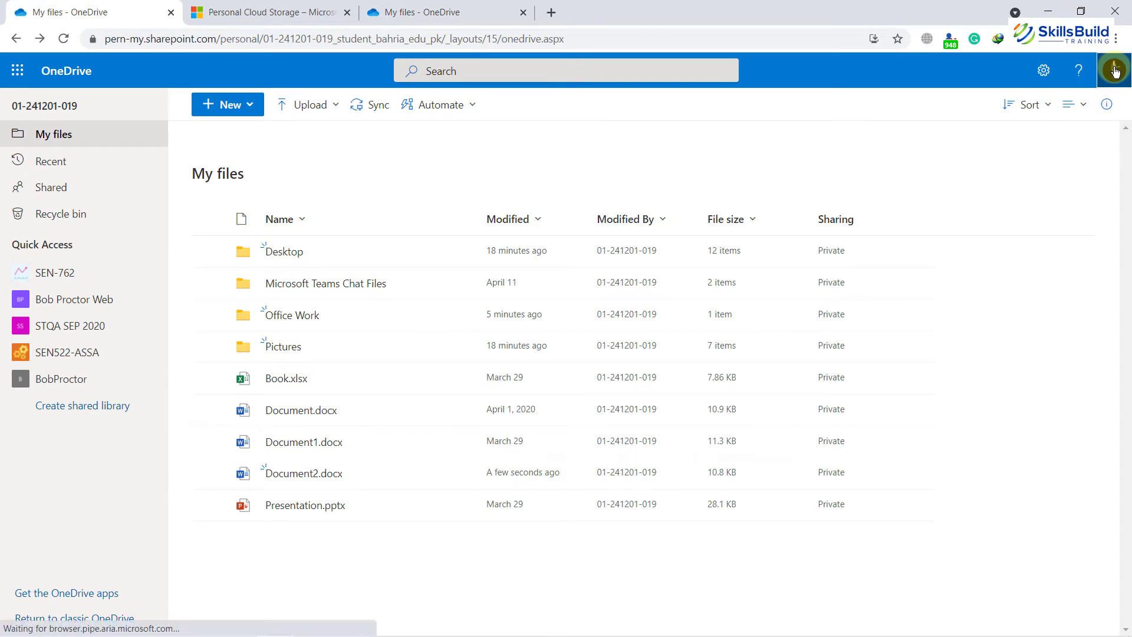
{"action": "left_click", "coordinate": [460, 12]}
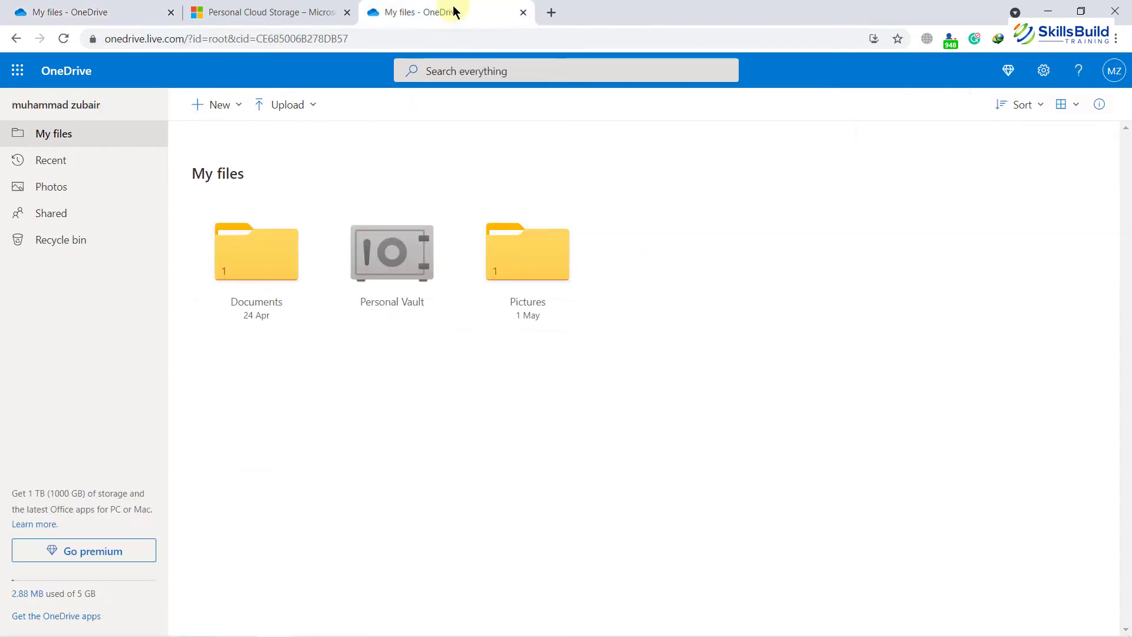
{"action": "left_click", "coordinate": [1111, 71]}
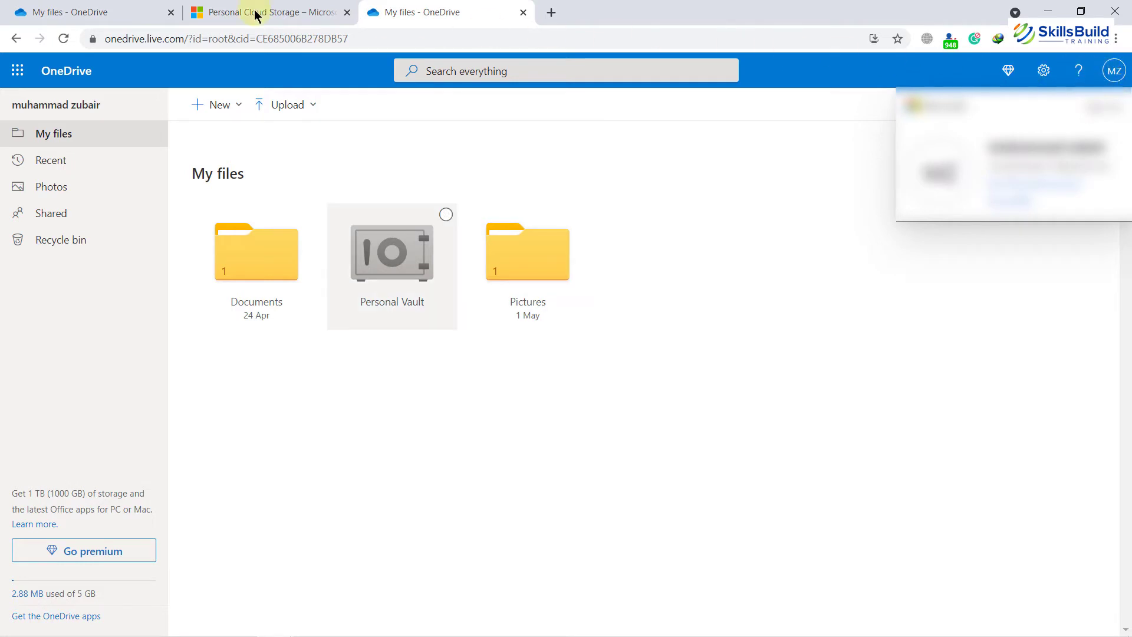
{"action": "left_click", "coordinate": [113, 7]}
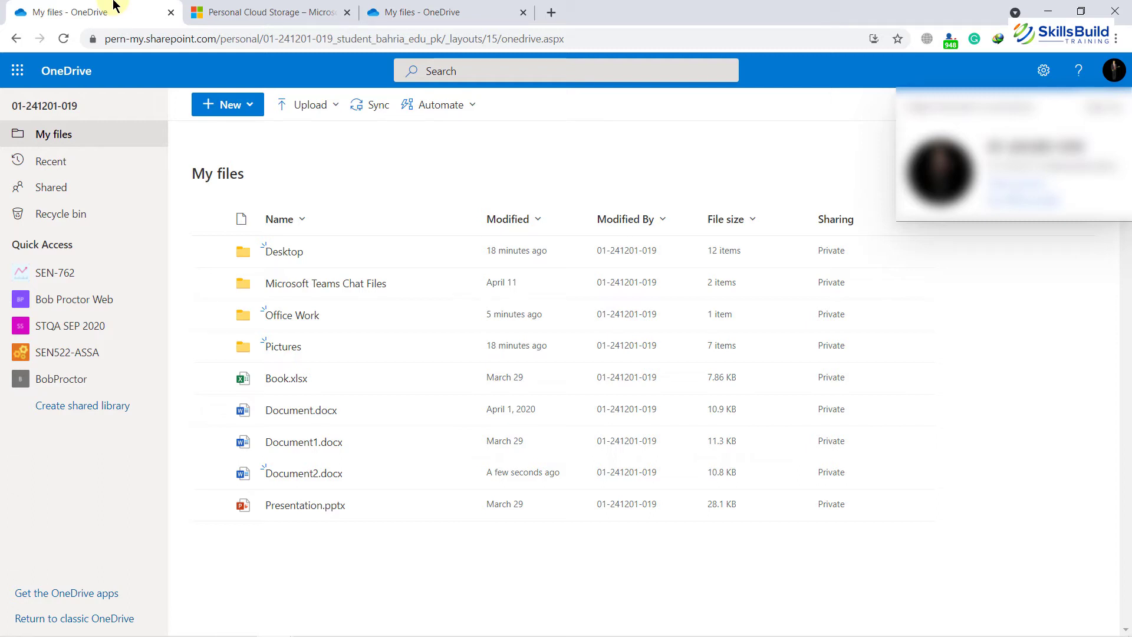
Step: Compare the My files pages of the personal and organization OneDrive, closing the personal one and returning to the organization's
{"action": "left_click", "coordinate": [448, 12]}
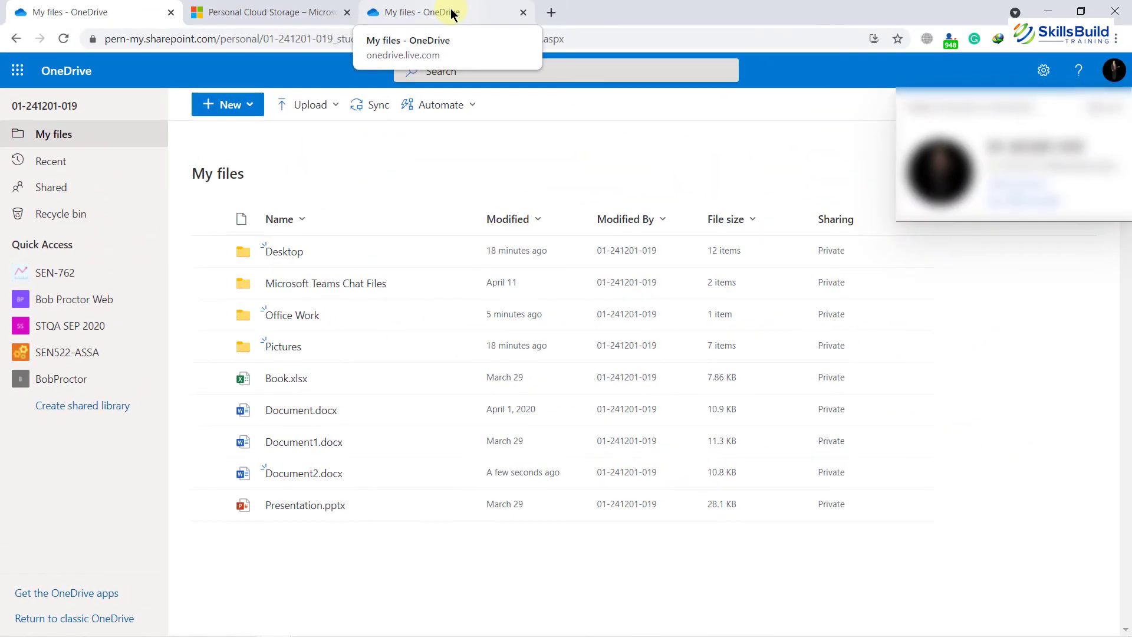
{"action": "left_click", "coordinate": [452, 13]}
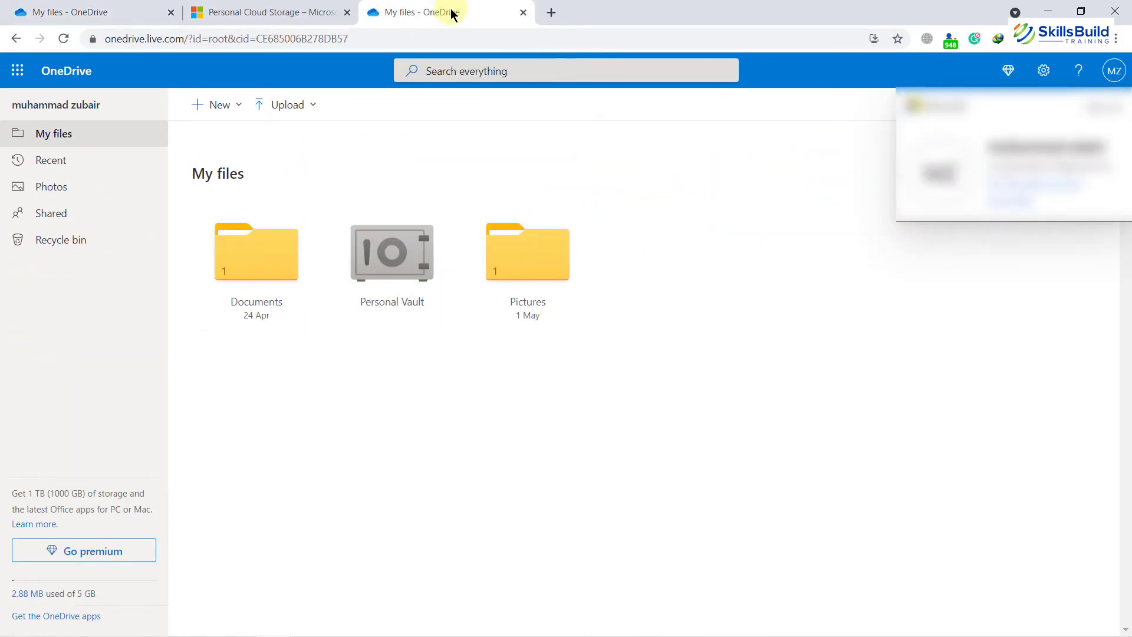
{"action": "left_click", "coordinate": [104, 15]}
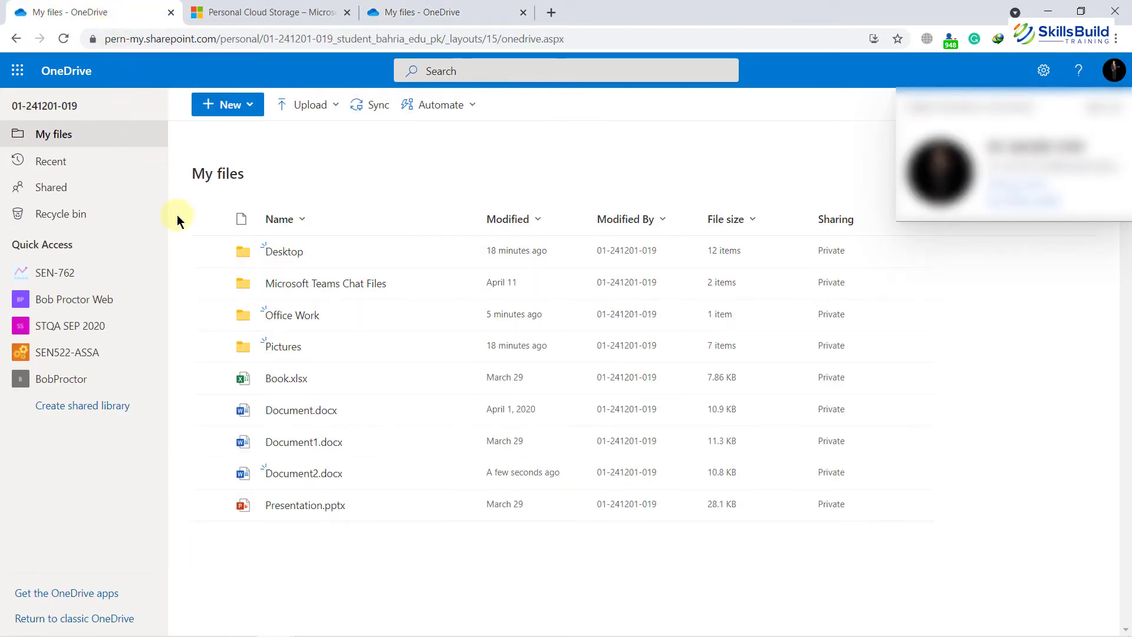
{"action": "left_click", "coordinate": [444, 17]}
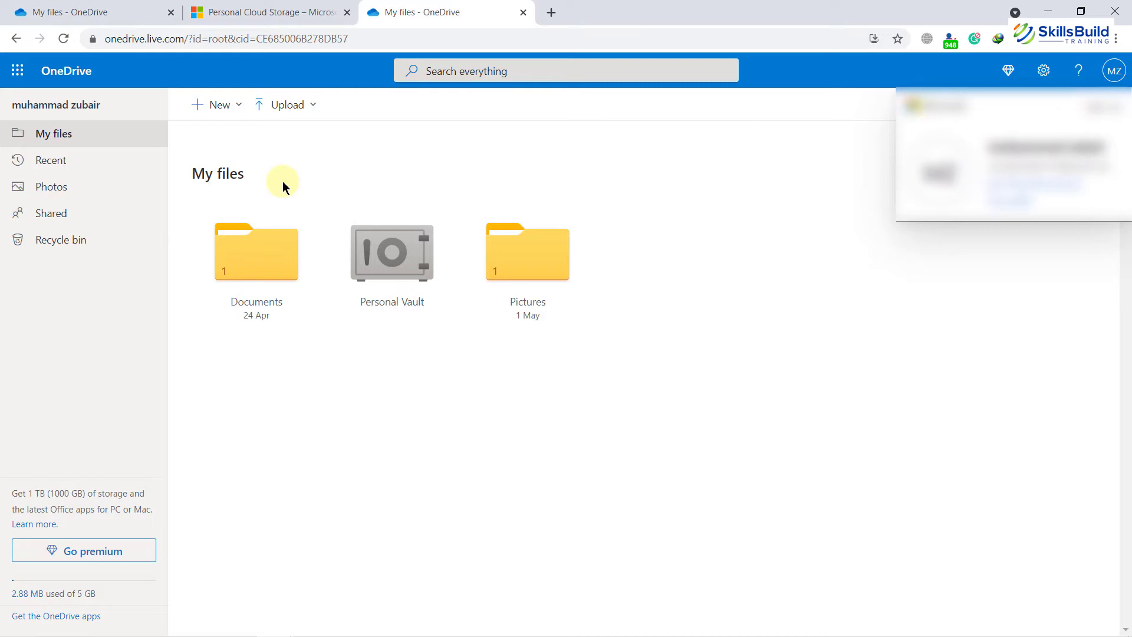
{"action": "left_click", "coordinate": [524, 13]}
{"action": "left_click", "coordinate": [113, 13]}
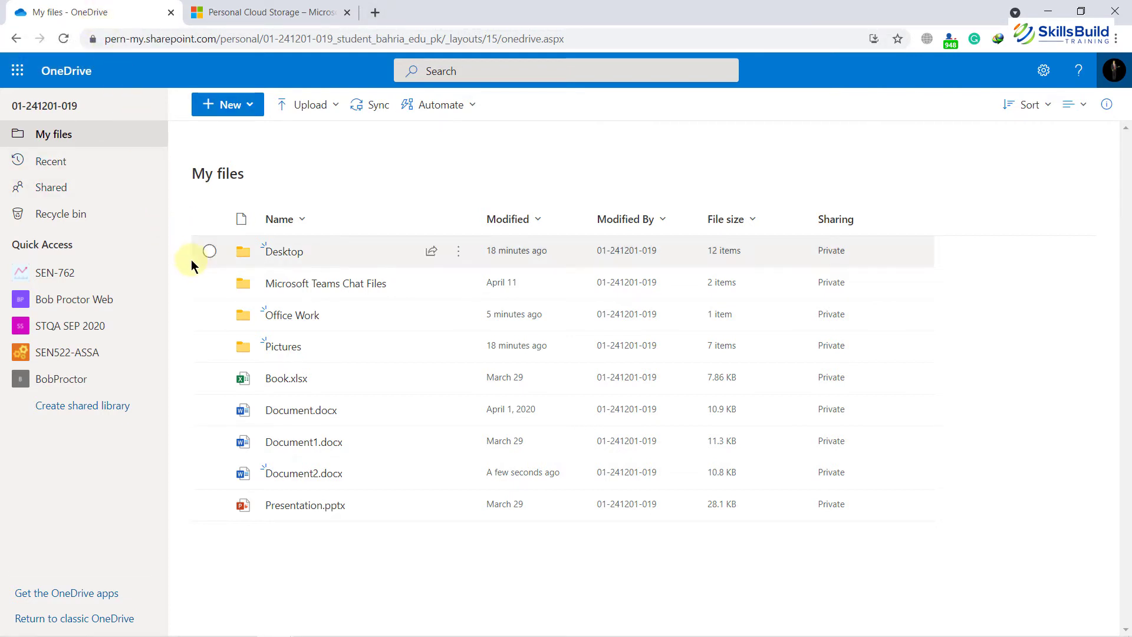
Step: Search the web for the OneDrive desktop app in a new browser tab and open Microsoft's Download OneDrive page
{"action": "left_click", "coordinate": [375, 13]}
{"action": "type", "text": "onedrive desk"}
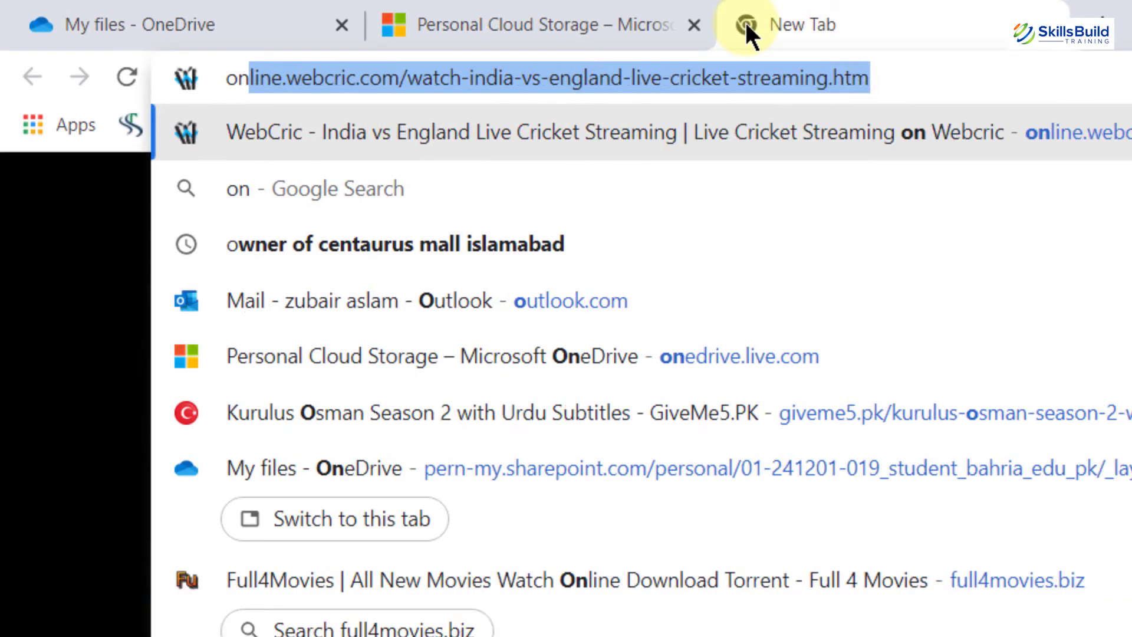
{"action": "key", "text": "Return"}
{"action": "left_click", "coordinate": [602, 404]}
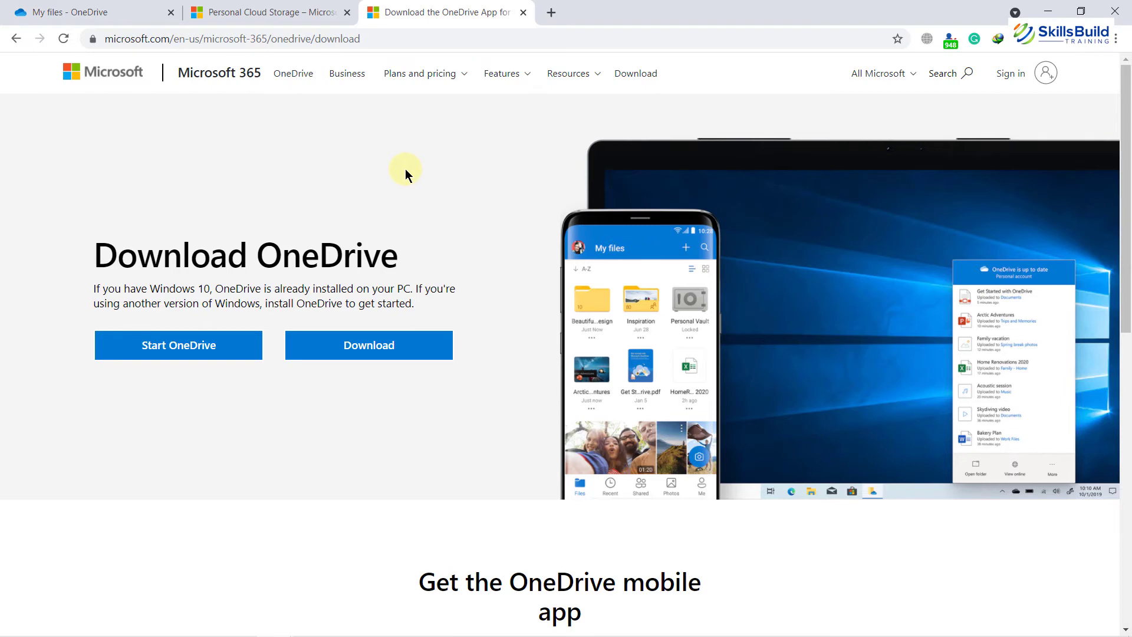
Step: Try to download OneDriveSetup.exe from the Download OneDrive page, dismissing the download dialog
{"action": "left_click", "coordinate": [115, 15]}
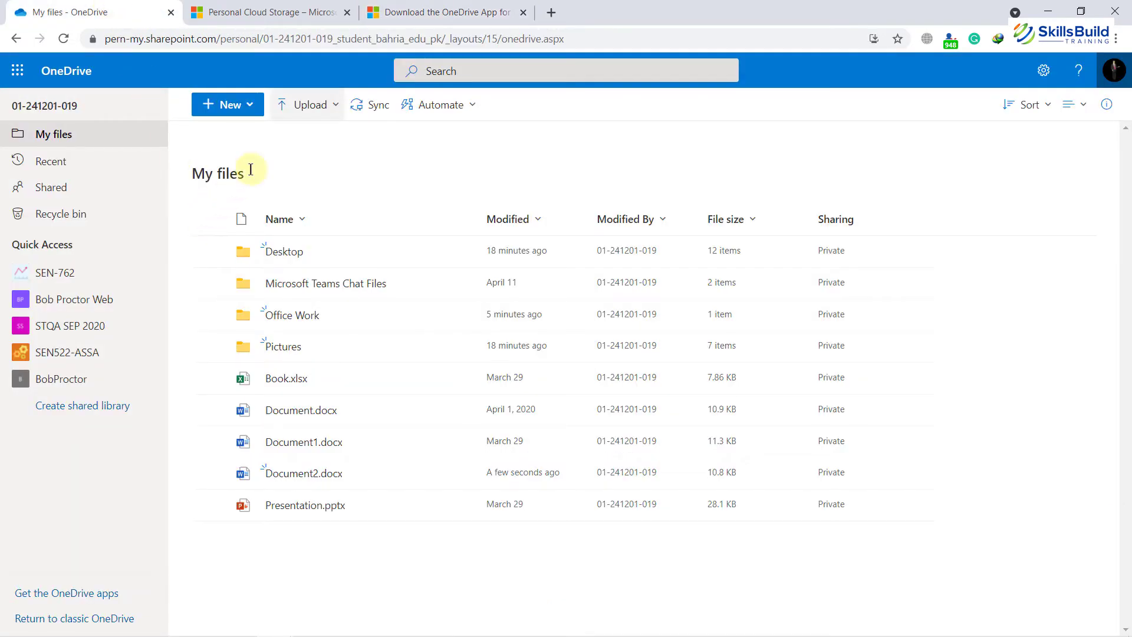
{"action": "left_click", "coordinate": [419, 12]}
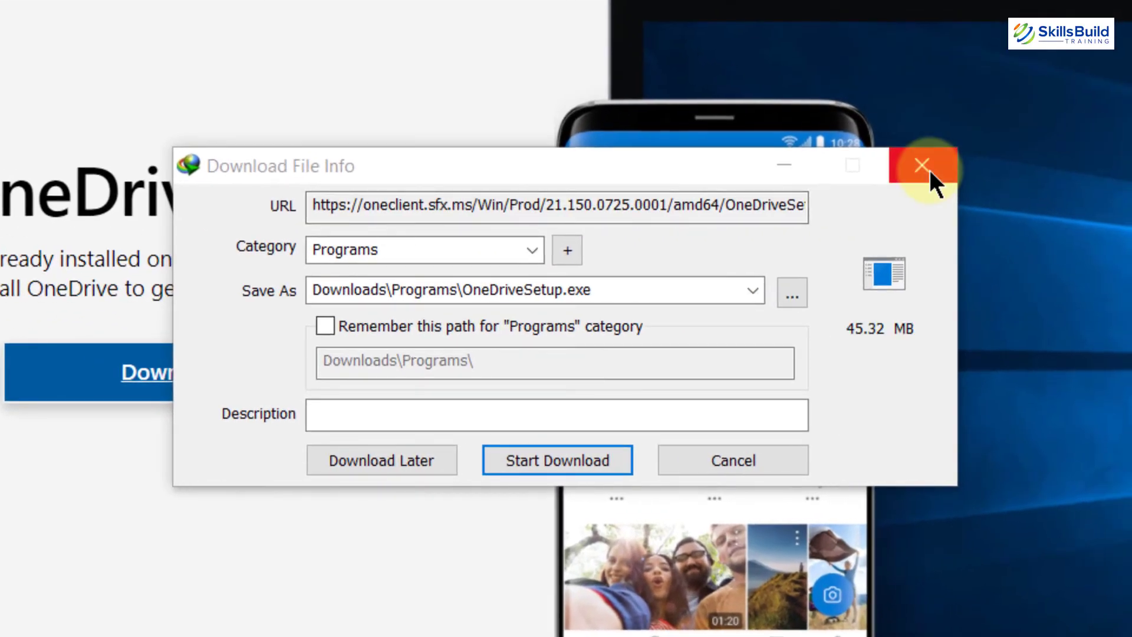
{"action": "left_click", "coordinate": [930, 170]}
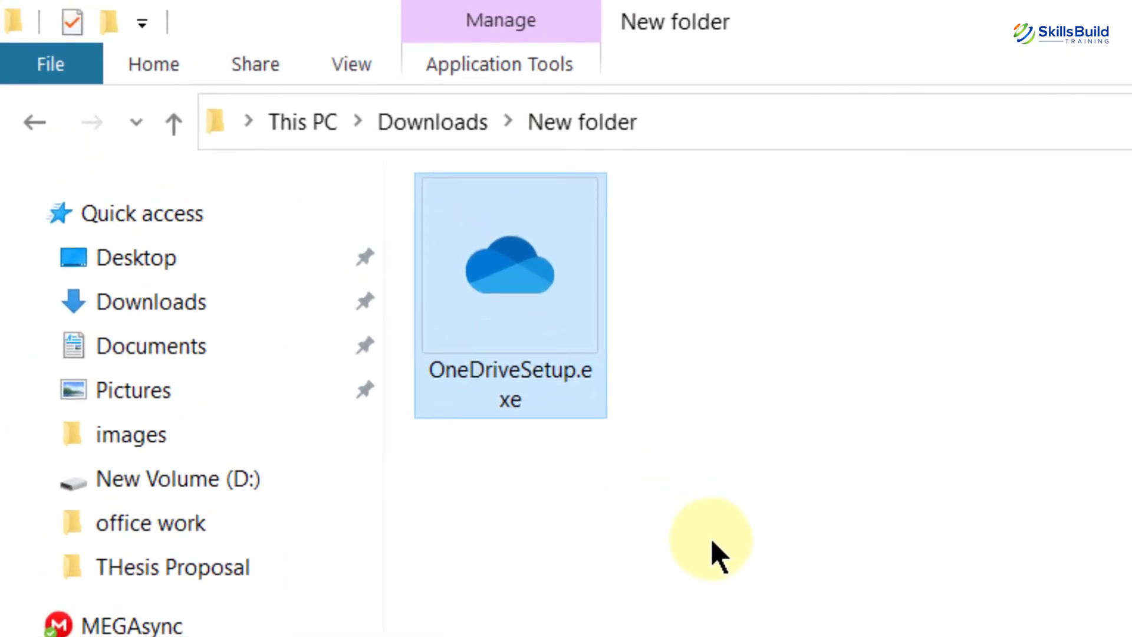
Step: Run OneDriveSetup.exe from the New folder in Downloads and open the desktop app's sync status
{"action": "double_click", "coordinate": [524, 283]}
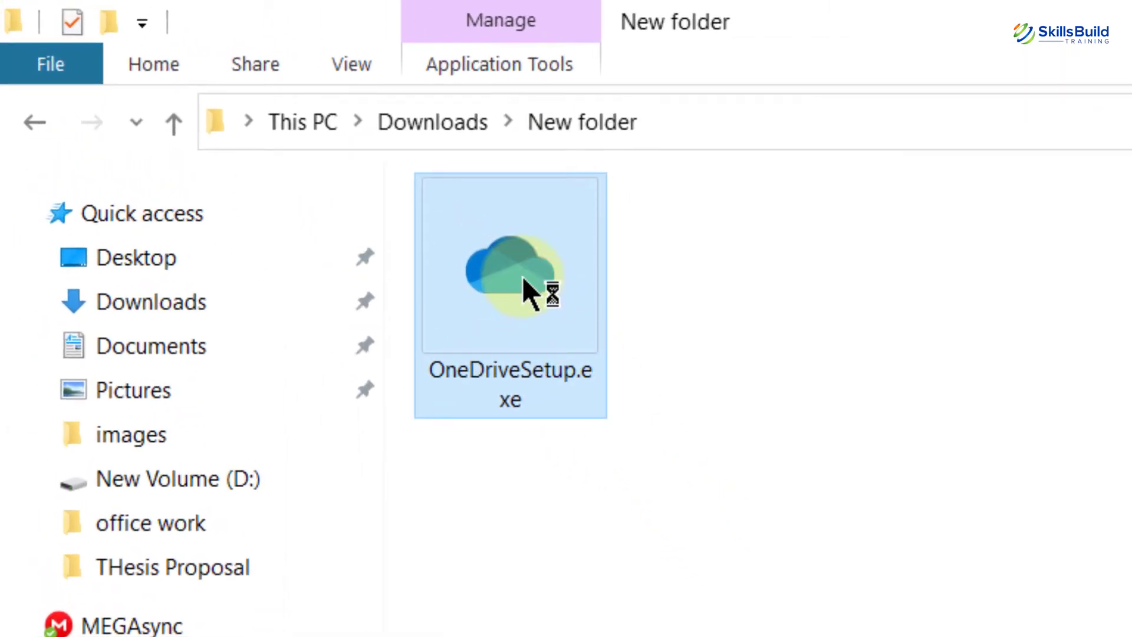
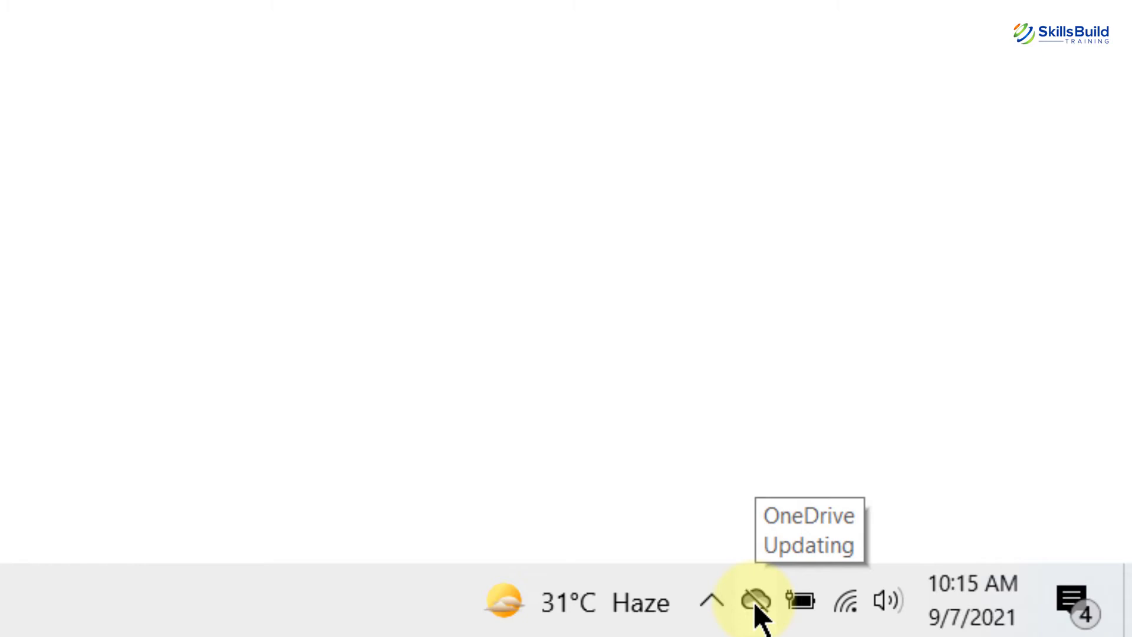
{"action": "left_click", "coordinate": [754, 601]}
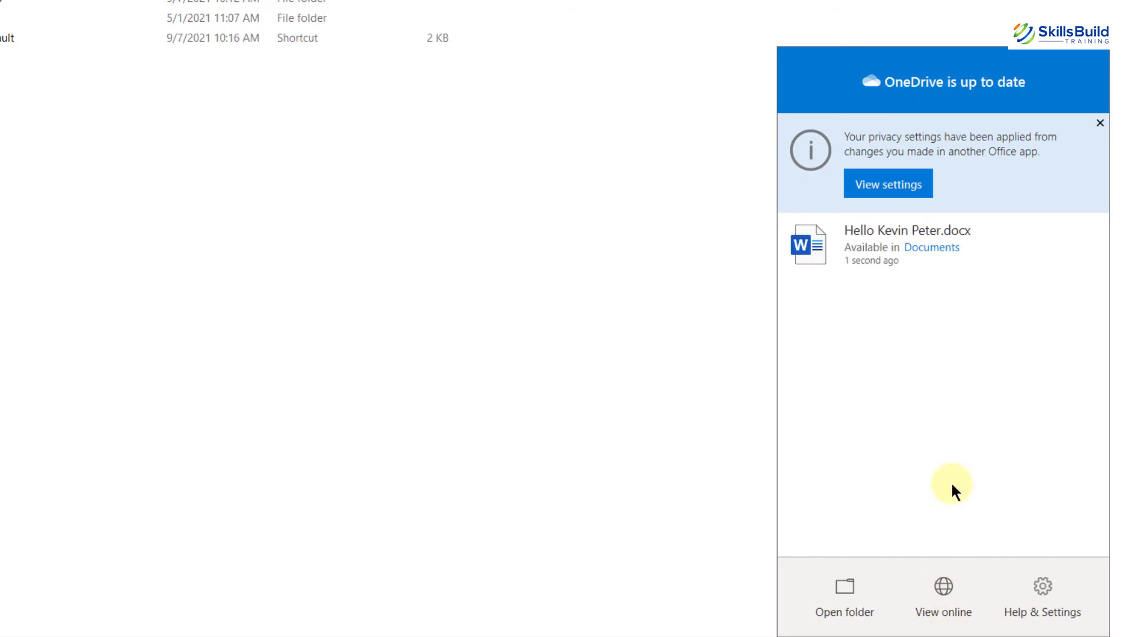
Step: Look through the synced personal OneDrive folder in File Explorer, including Documents, Pictures and Personal Vault
{"action": "left_click", "coordinate": [337, 121]}
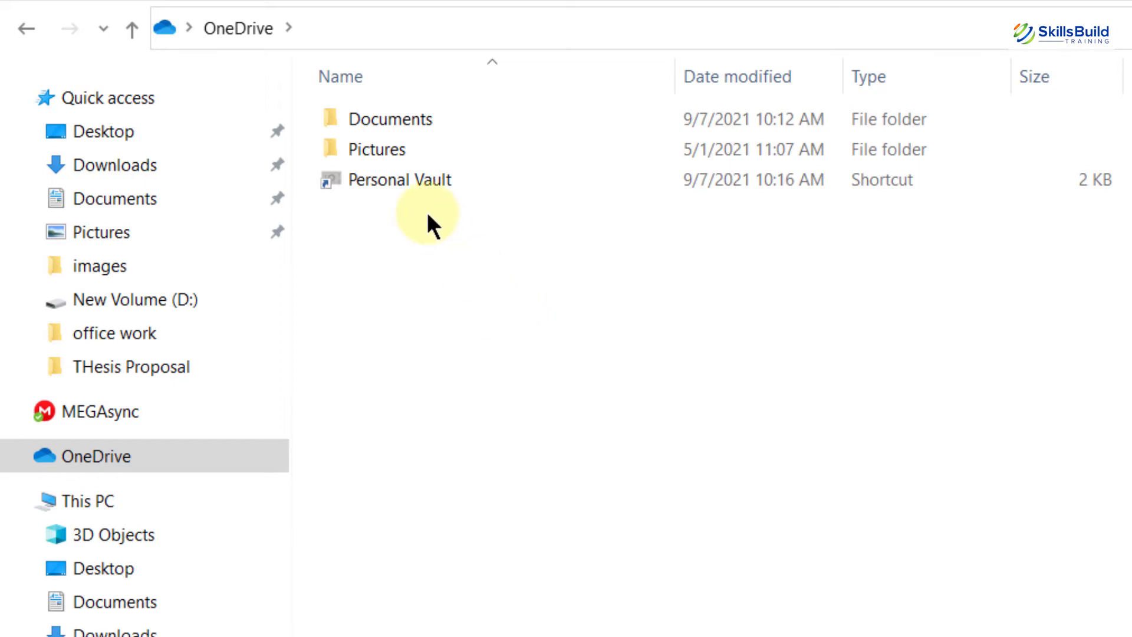
{"action": "left_click", "coordinate": [394, 152]}
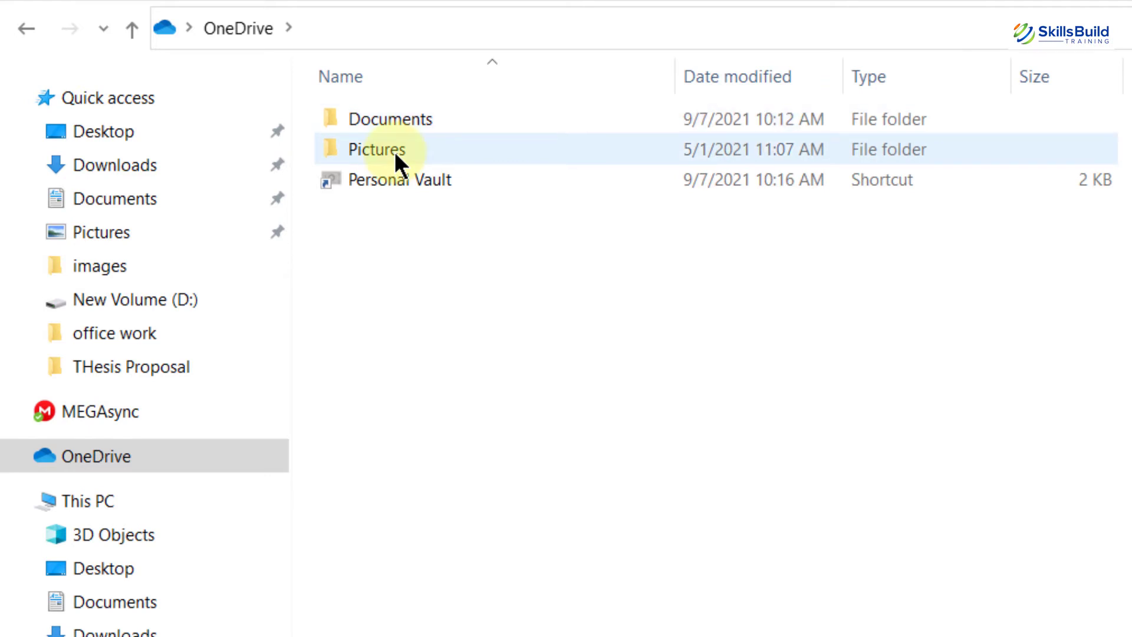
{"action": "key", "text": "Down"}
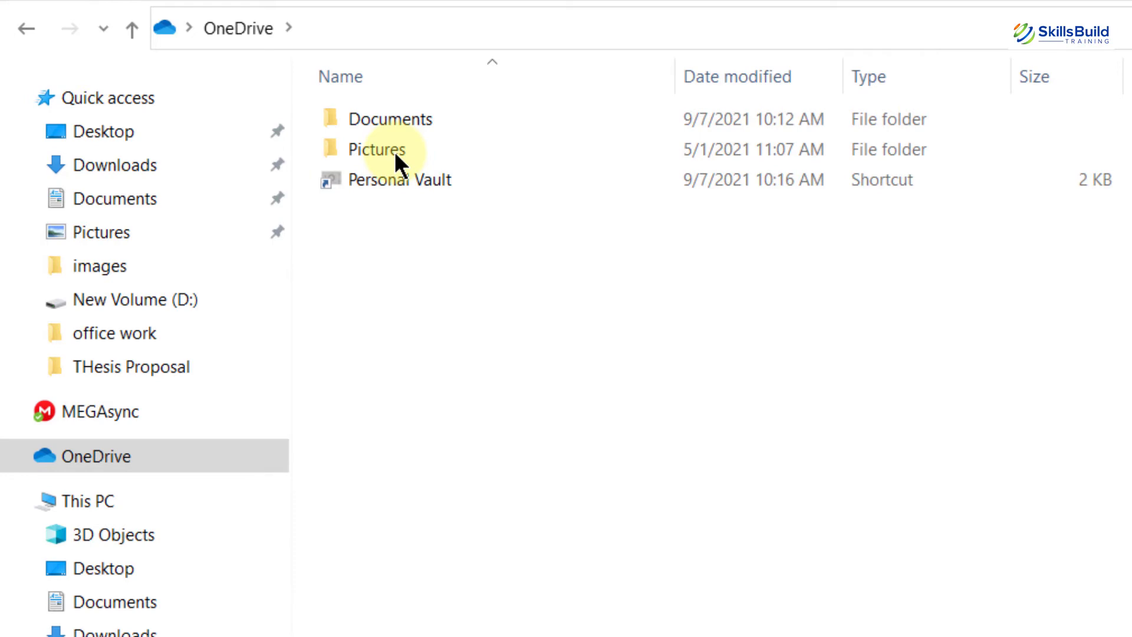
Step: Open the OneDrive desktop app's account settings and start adding another account
{"action": "left_click", "coordinate": [1088, 573]}
{"action": "left_click", "coordinate": [1028, 589]}
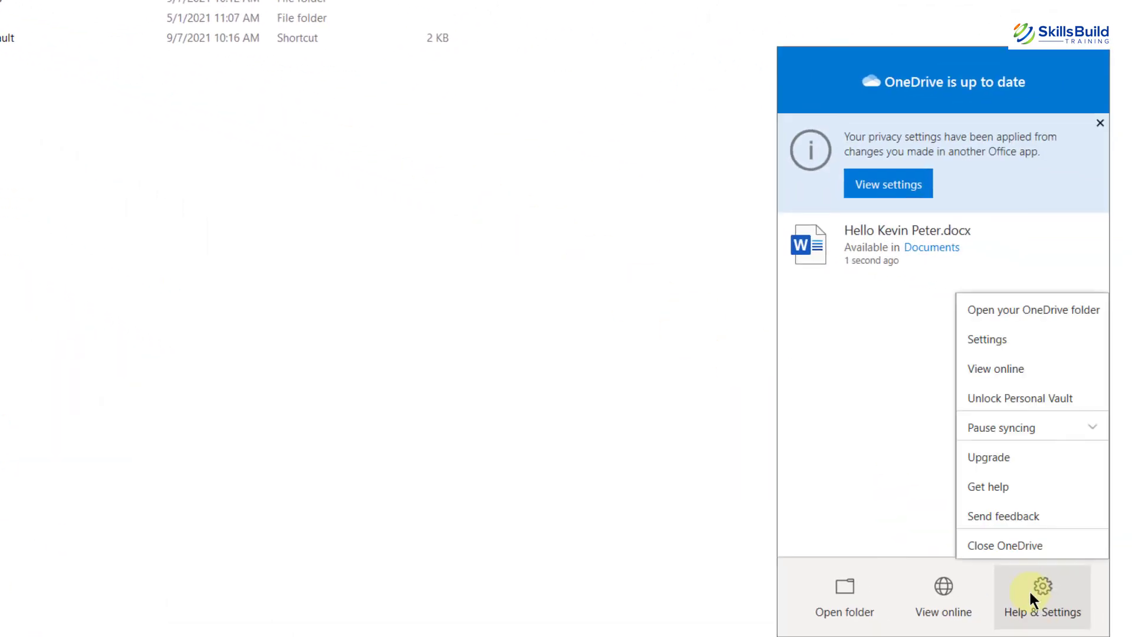
{"action": "left_click", "coordinate": [986, 341]}
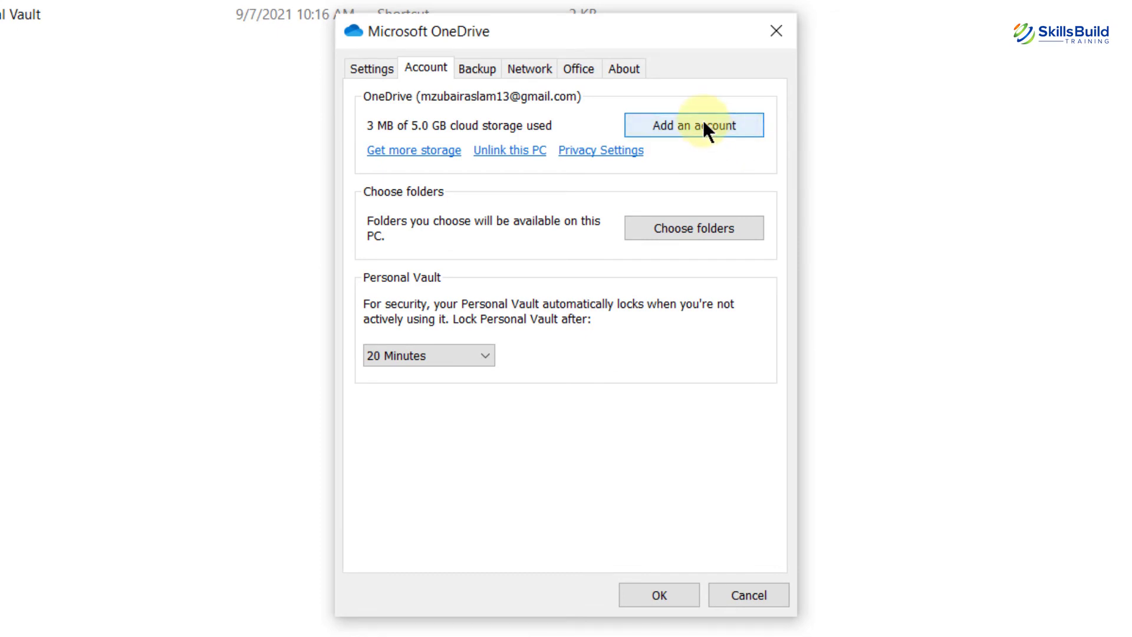
{"action": "left_click", "coordinate": [702, 125]}
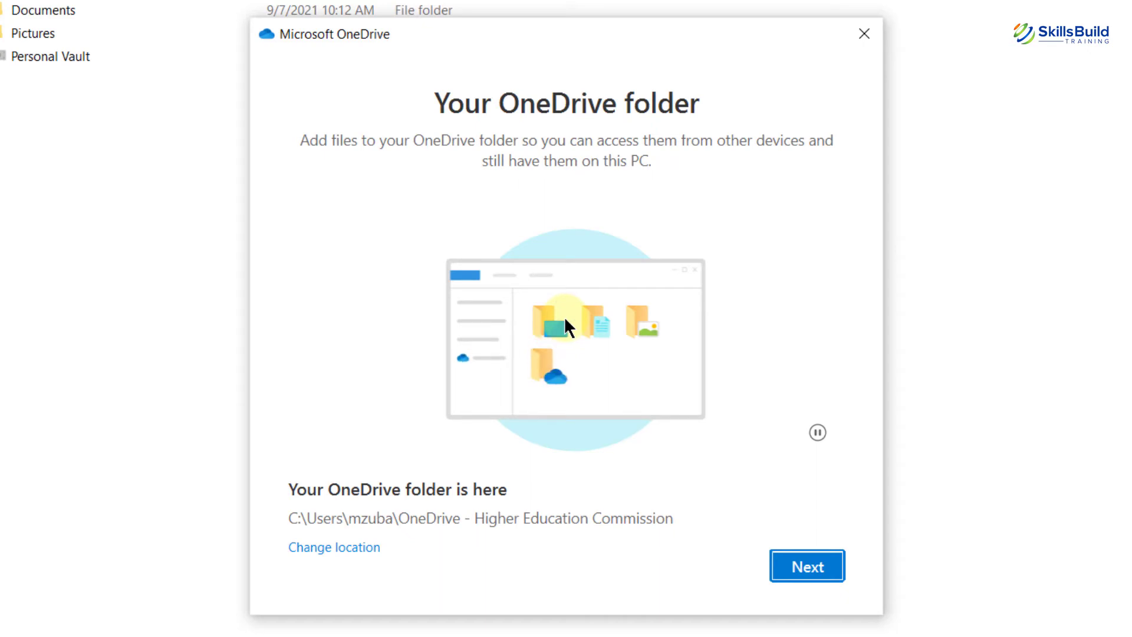
Step: Finish the second account's setup with the default OneDrive folder location, skip the mobile app, and open its OneDrive folder
{"action": "left_click", "coordinate": [807, 567]}
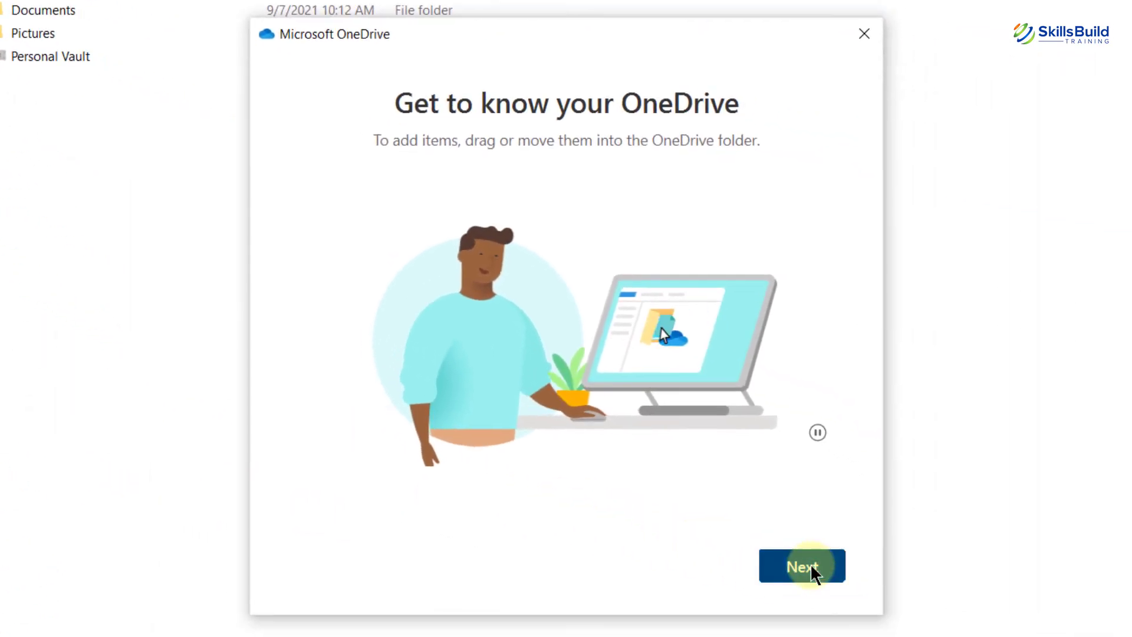
{"action": "left_click", "coordinate": [810, 565]}
{"action": "left_click", "coordinate": [810, 564]}
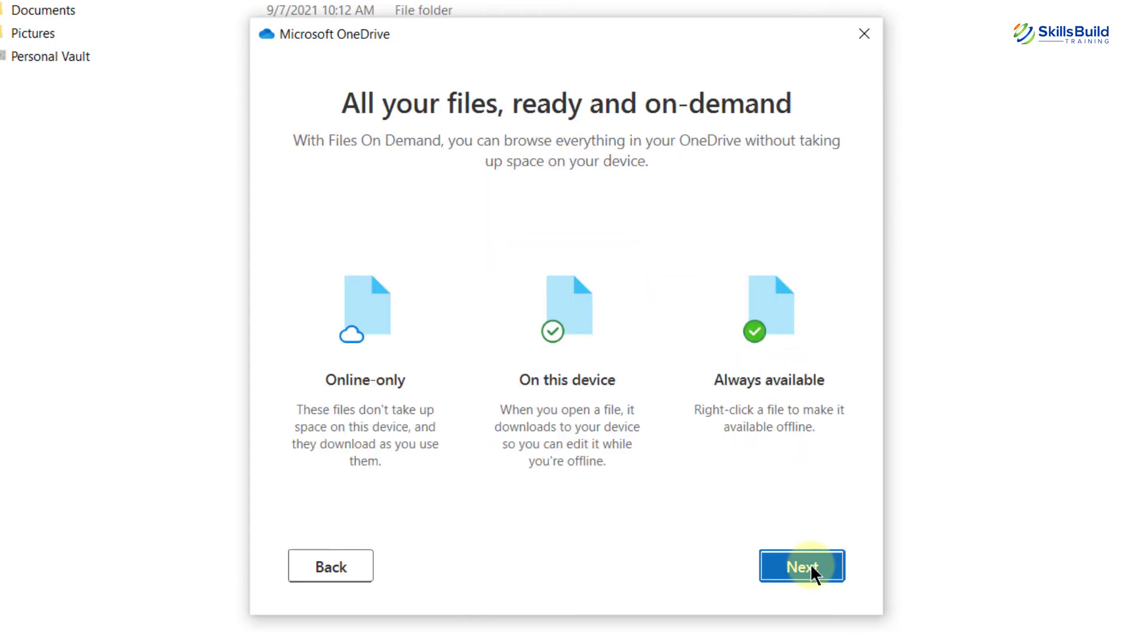
{"action": "left_click", "coordinate": [811, 564]}
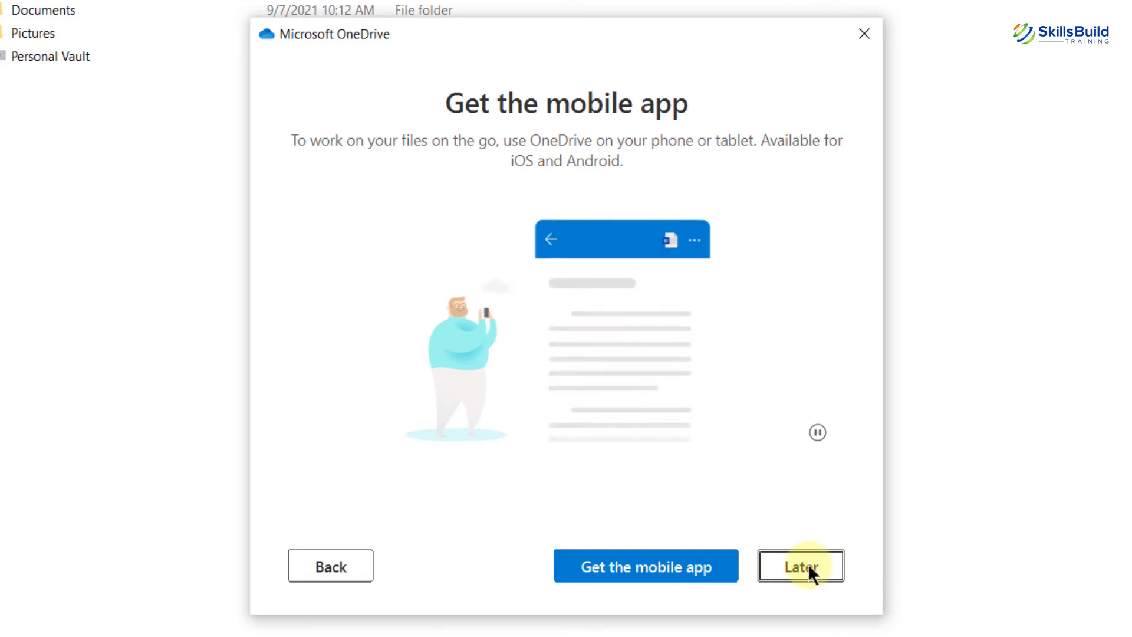
{"action": "left_click", "coordinate": [801, 567]}
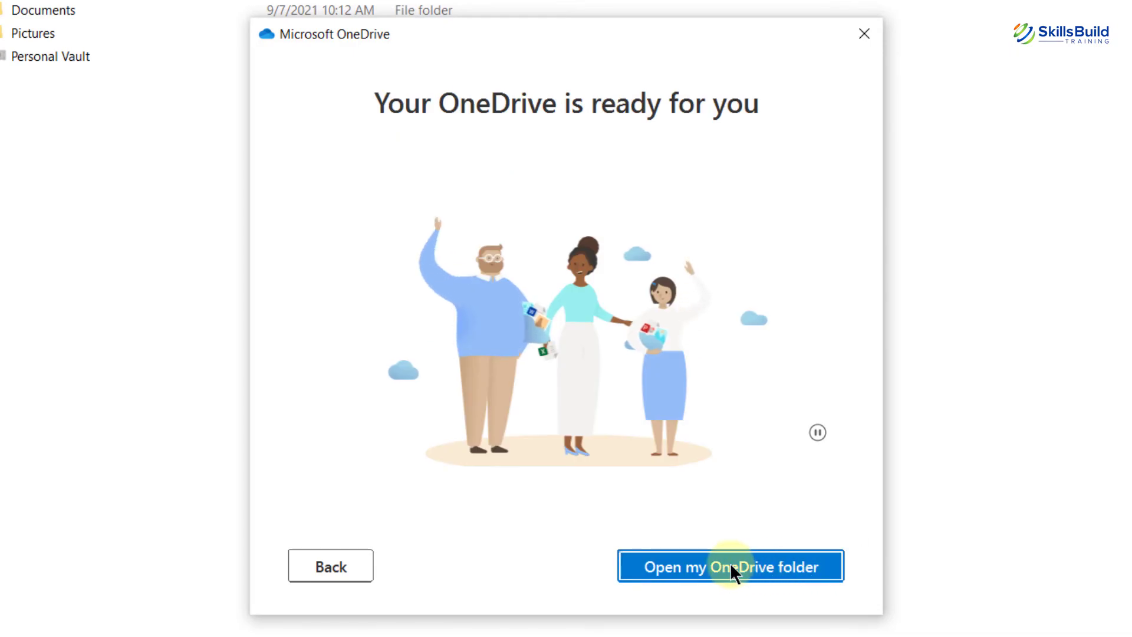
{"action": "left_click", "coordinate": [731, 567]}
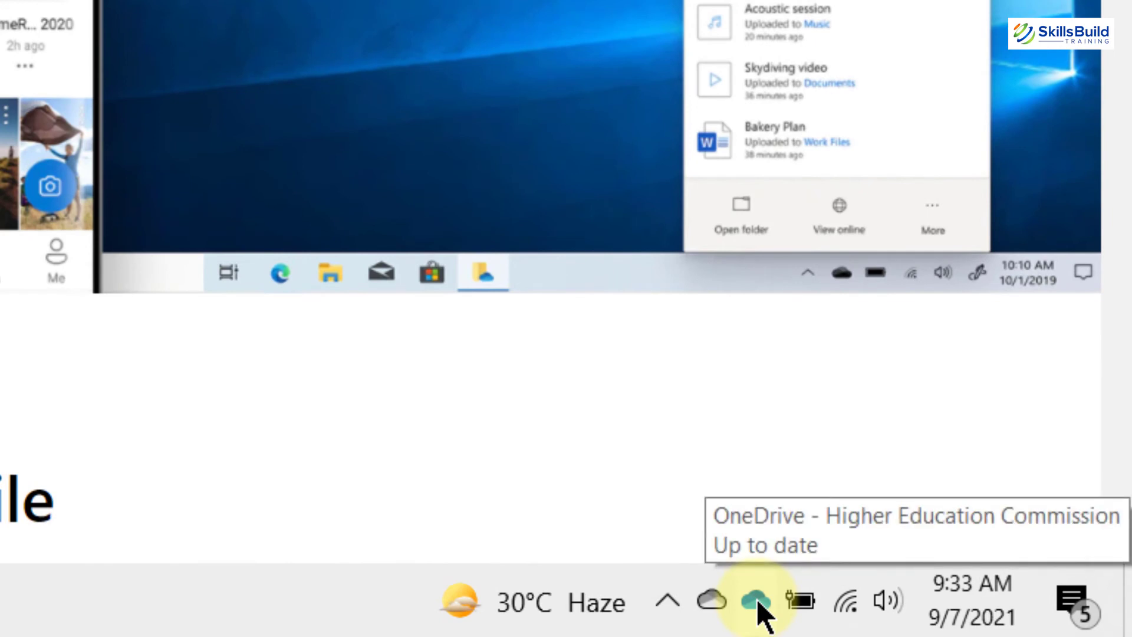
Step: Look through the recent sync activity of the Higher Education Commission OneDrive account and open its synced folder
{"action": "left_click", "coordinate": [758, 602]}
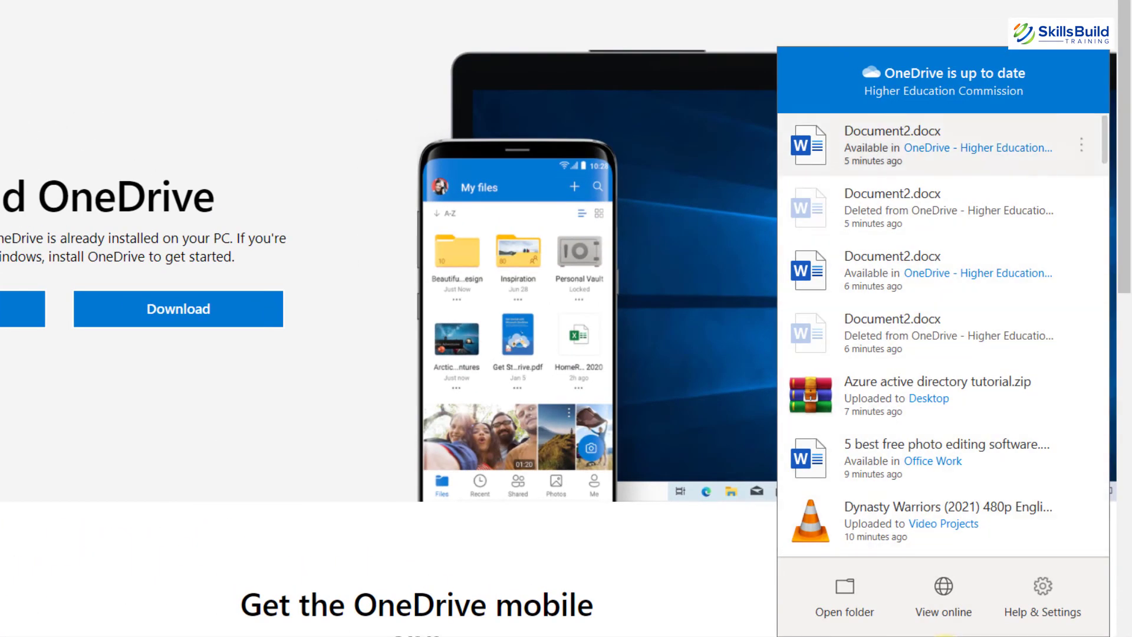
{"action": "scroll", "coordinate": [874, 190], "scroll_direction": "down", "scroll_amount": 10}
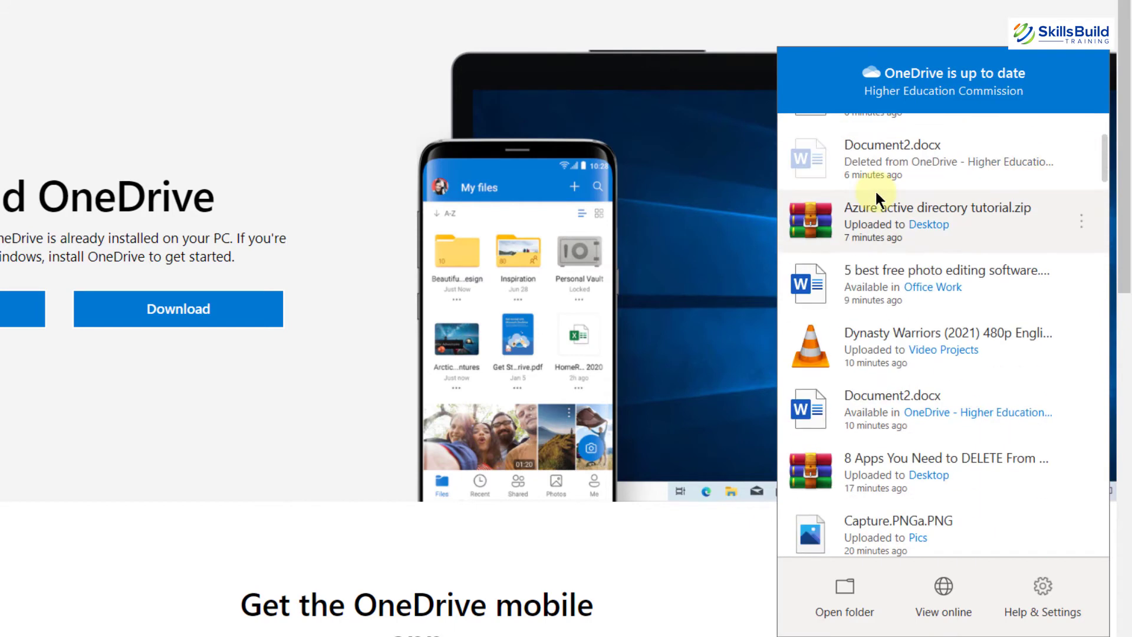
{"action": "scroll", "coordinate": [875, 189], "scroll_direction": "down", "scroll_amount": 6}
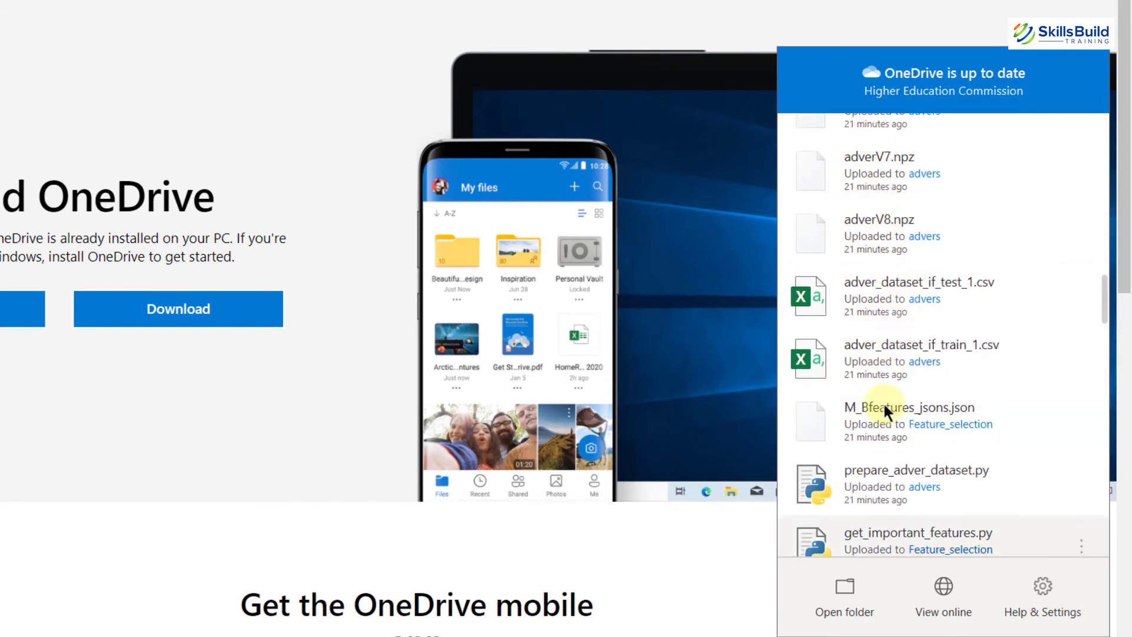
{"action": "left_click", "coordinate": [848, 600]}
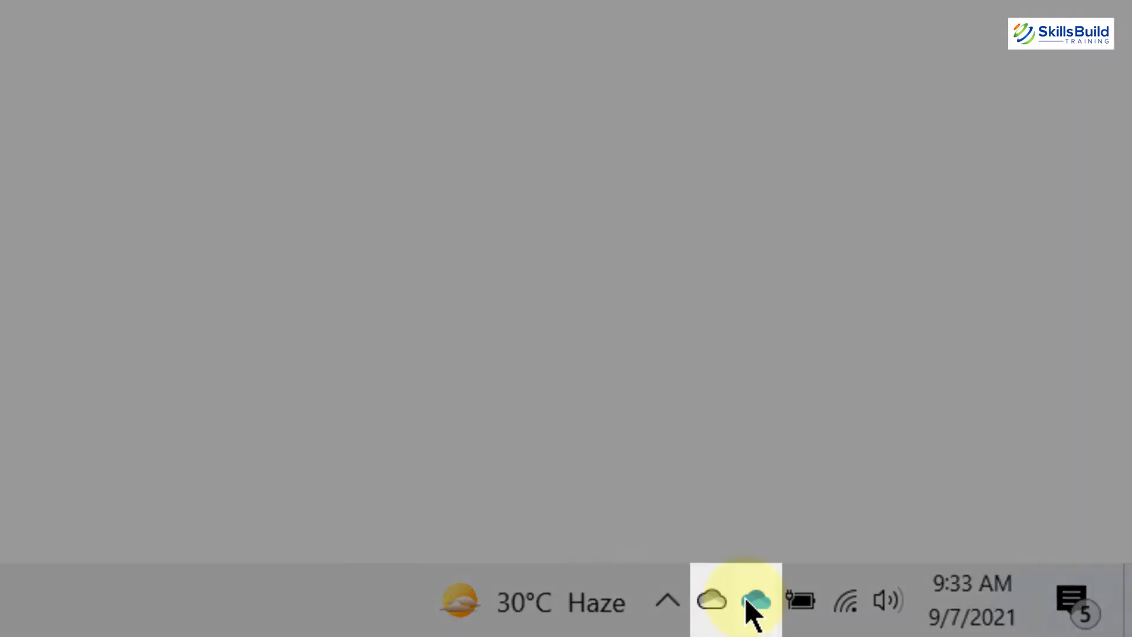
{"action": "mouse_move", "coordinate": [752, 613]}
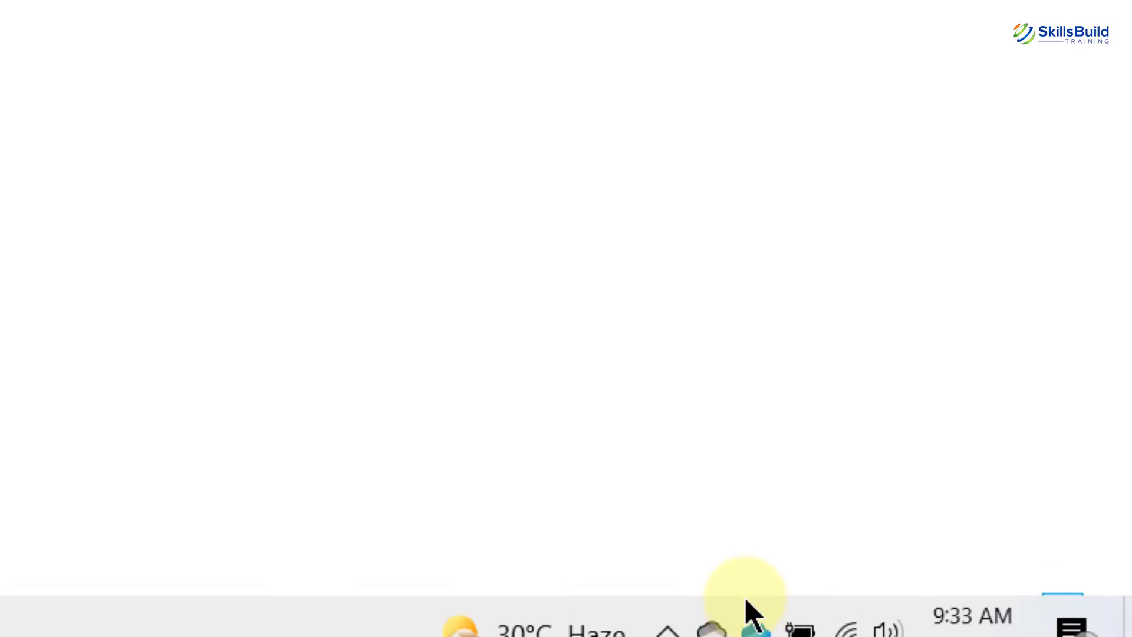
{"action": "double_click", "coordinate": [753, 613]}
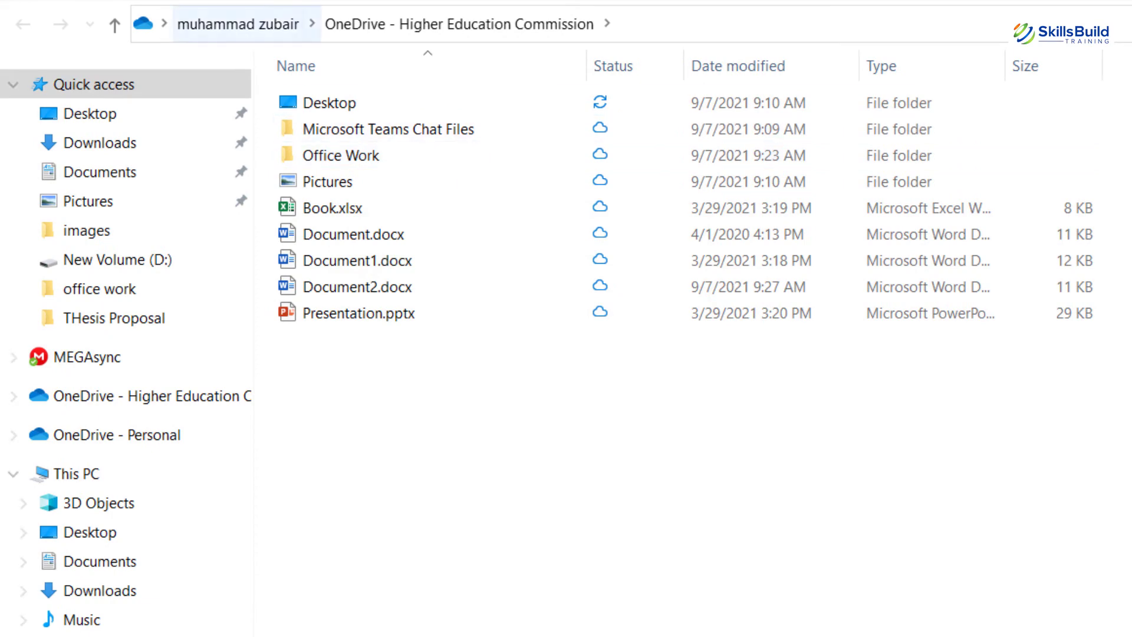
Step: Copy ".net core vs .net framework.docx" from the office work folder into the OneDrive - Higher Education Commission folder
{"action": "left_click", "coordinate": [213, 397]}
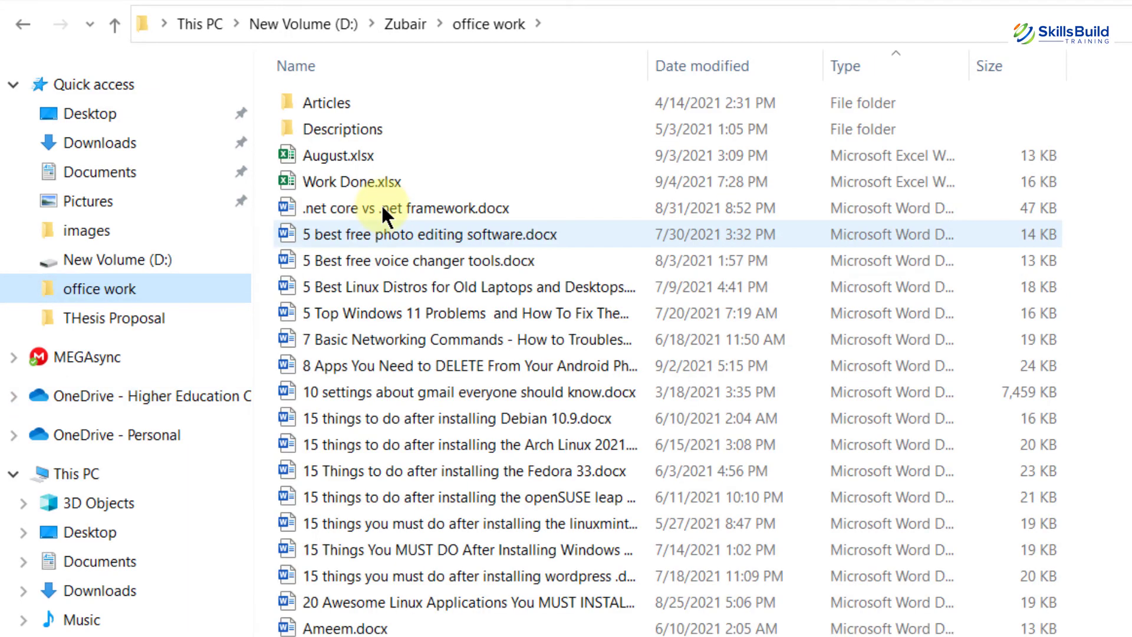
{"action": "left_click", "coordinate": [382, 208]}
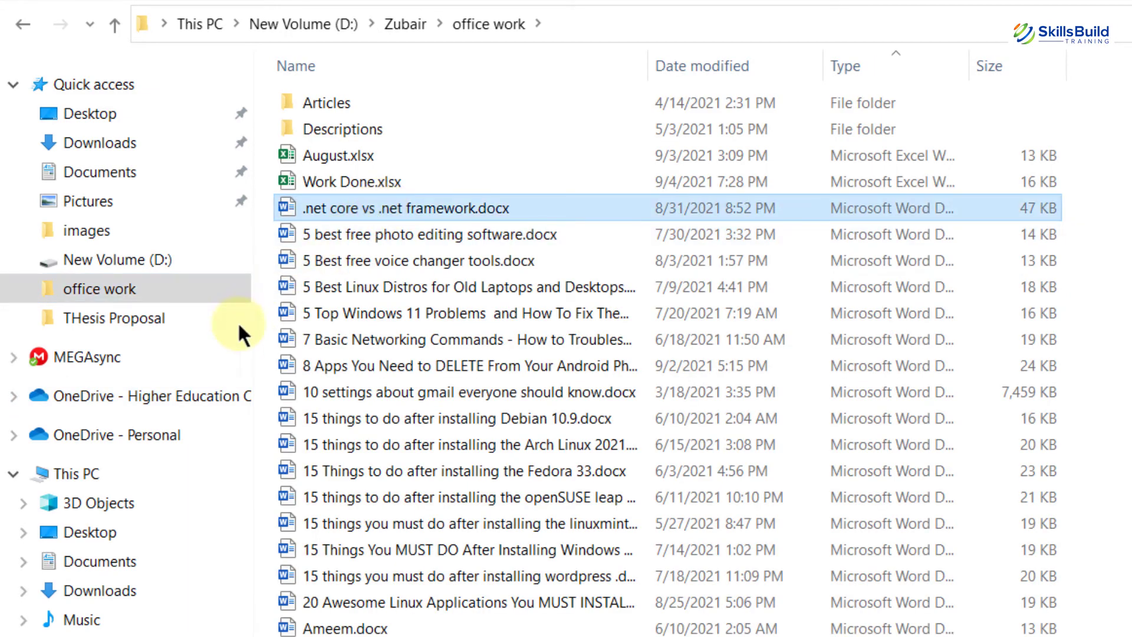
{"action": "left_click", "coordinate": [153, 397]}
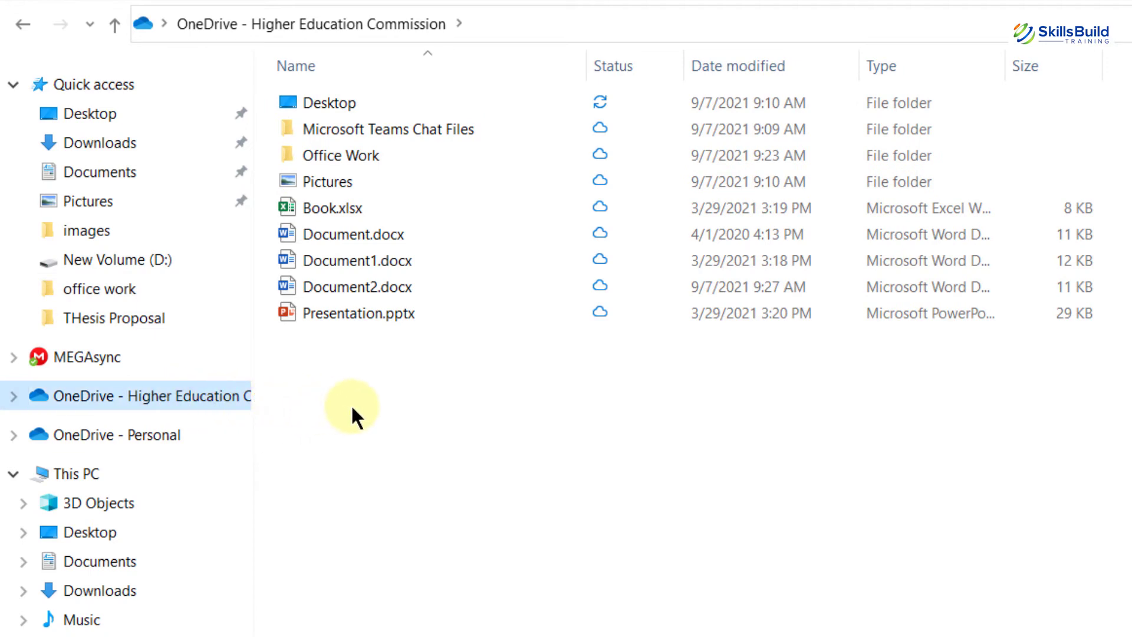
{"action": "key", "text": "ctrl+v"}
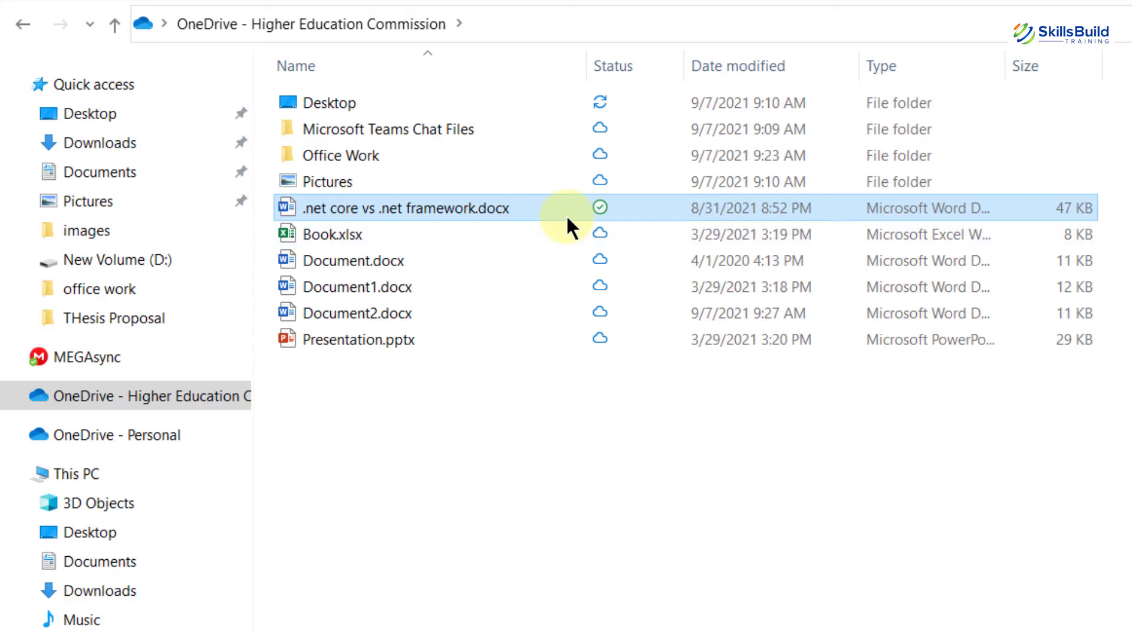
Step: Switch to OneDrive in the browser and reload My files to check for the copied .net core document
{"action": "key", "text": "alt+Tab"}
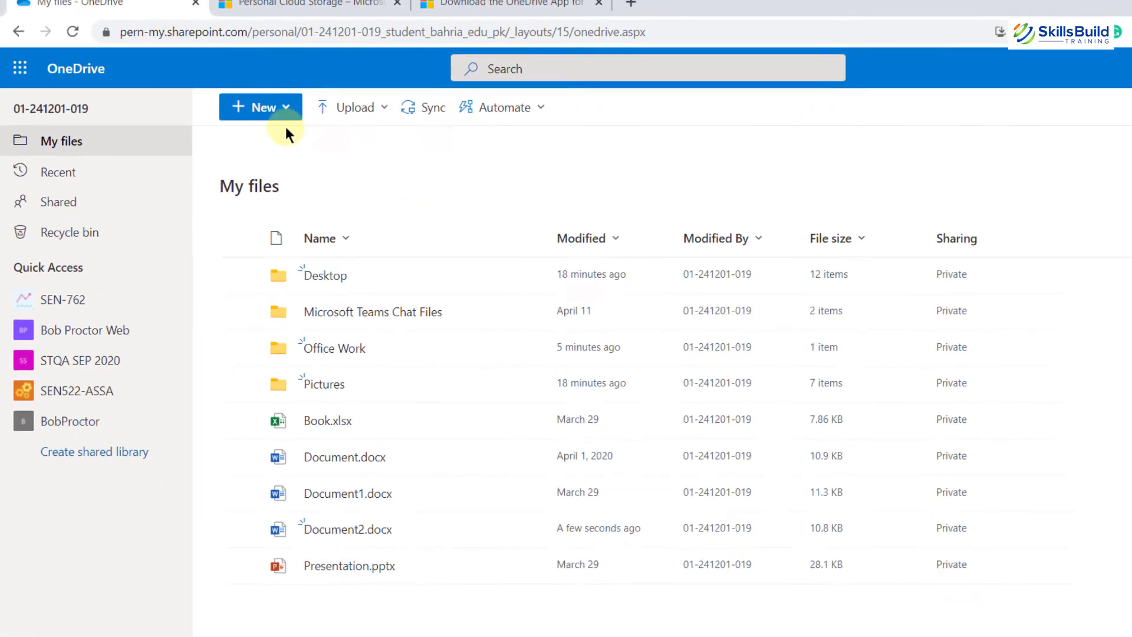
{"action": "left_click", "coordinate": [65, 40]}
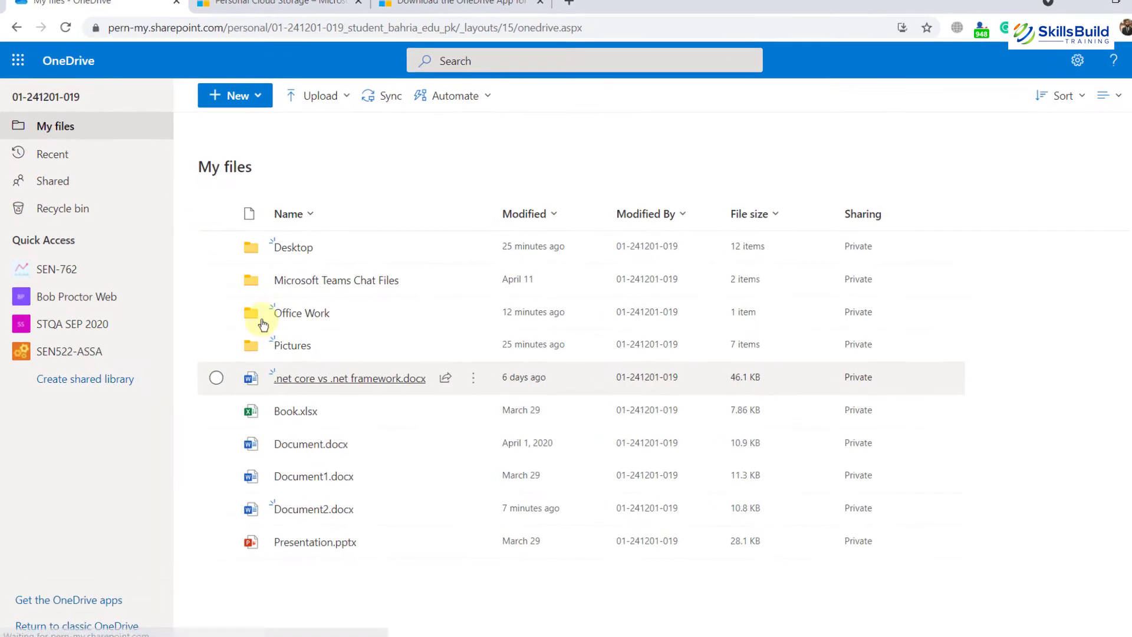
{"action": "mouse_move", "coordinate": [304, 383]}
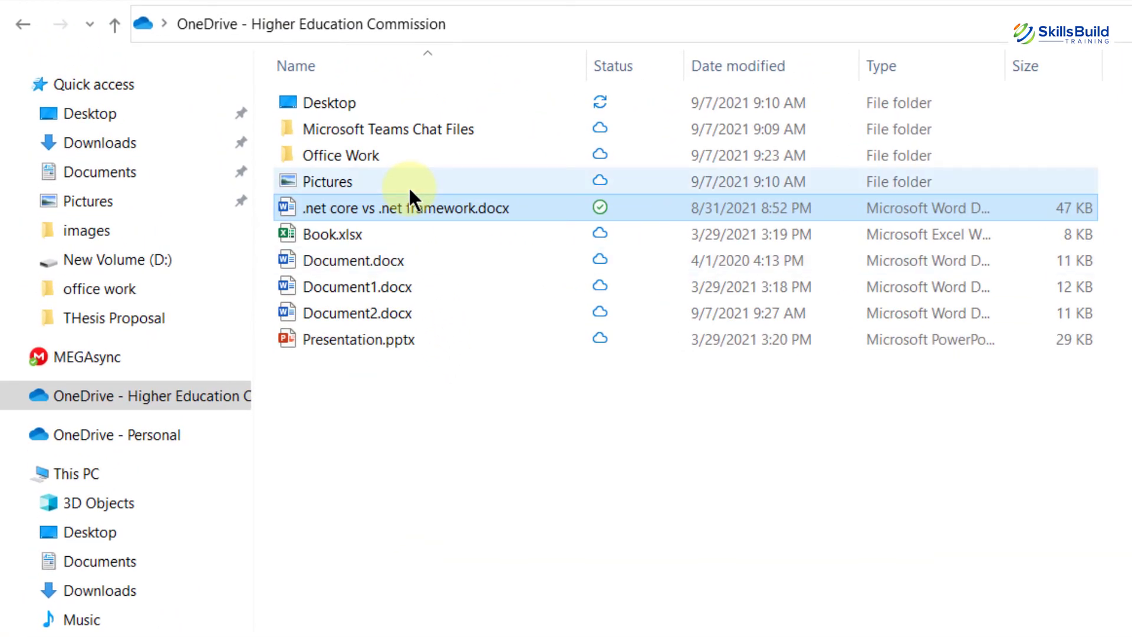
Step: Delete ".net core vs .net framework.docx" from the synced OneDrive - Higher Education Commission folder on the computer
{"action": "mouse_move", "coordinate": [408, 186]}
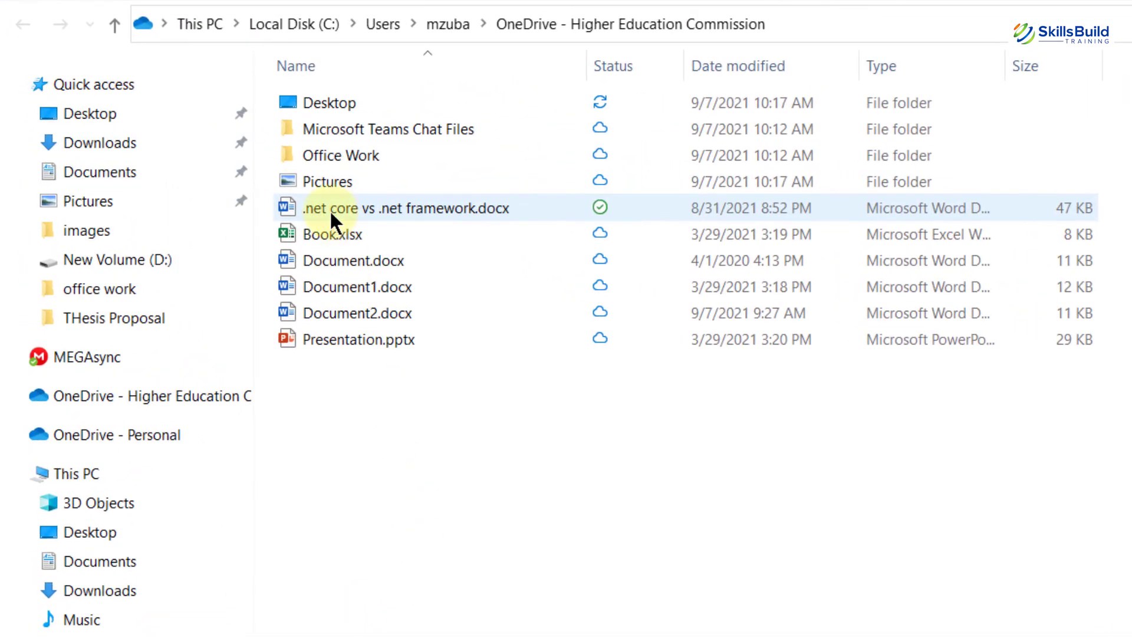
{"action": "left_click", "coordinate": [330, 209]}
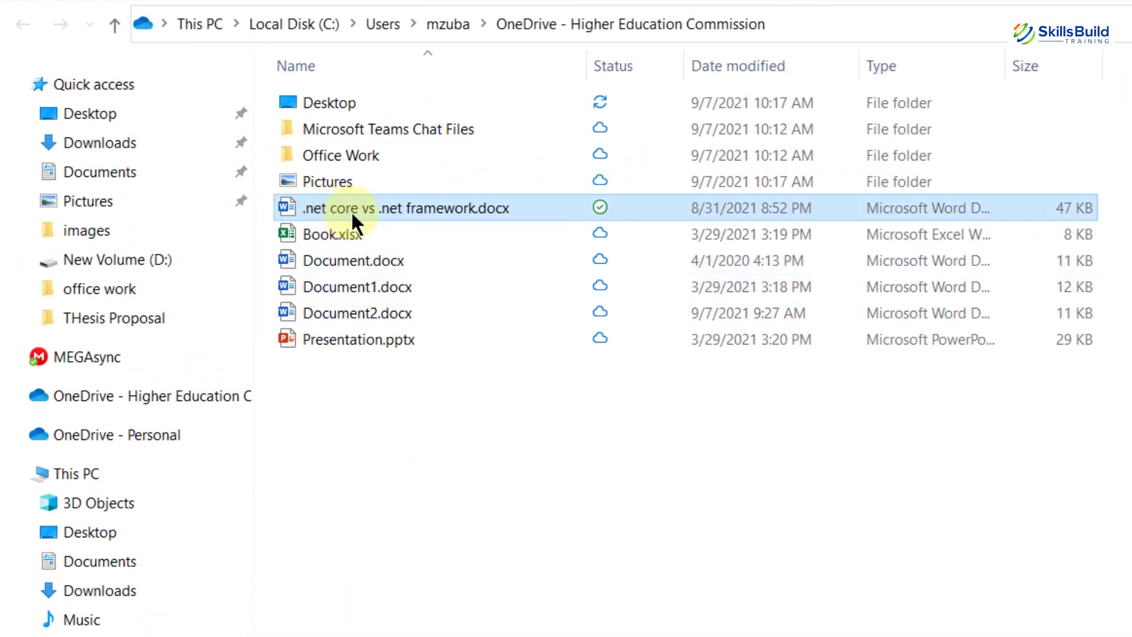
{"action": "key", "text": "Delete"}
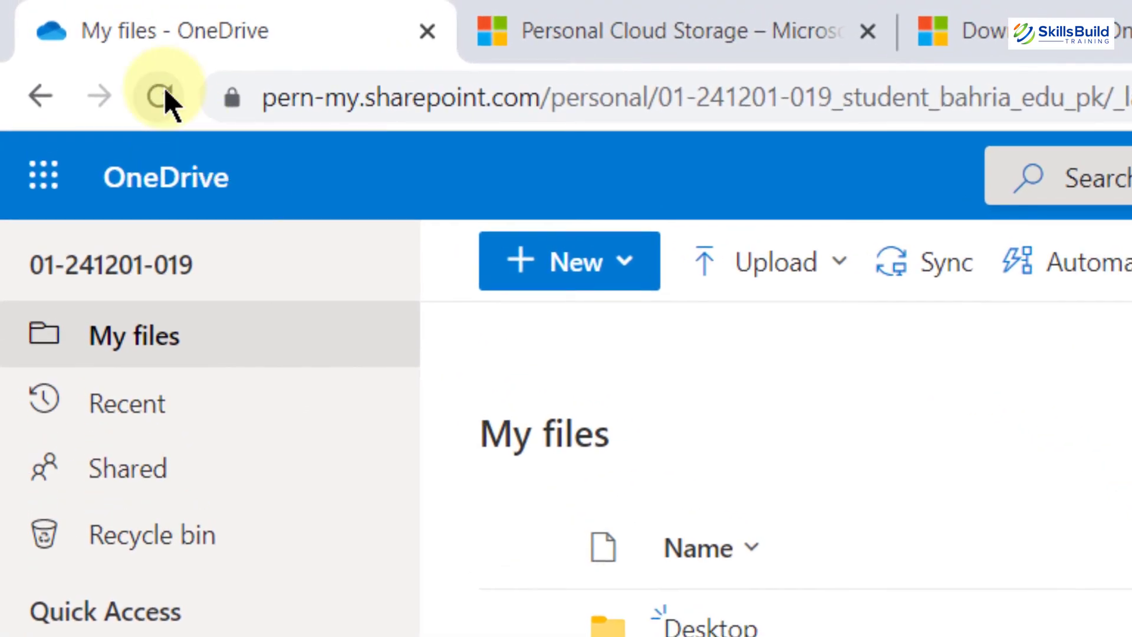
Step: Reload My files in the browser to check whether the local deletion has synced
{"action": "left_click", "coordinate": [165, 101]}
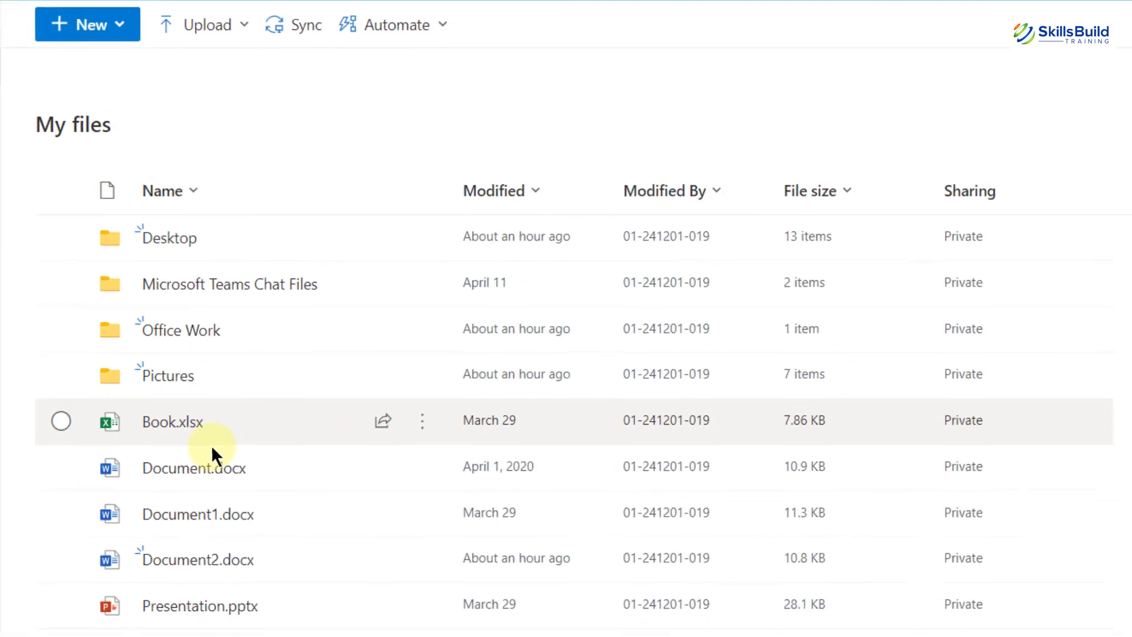
{"action": "mouse_move", "coordinate": [210, 447]}
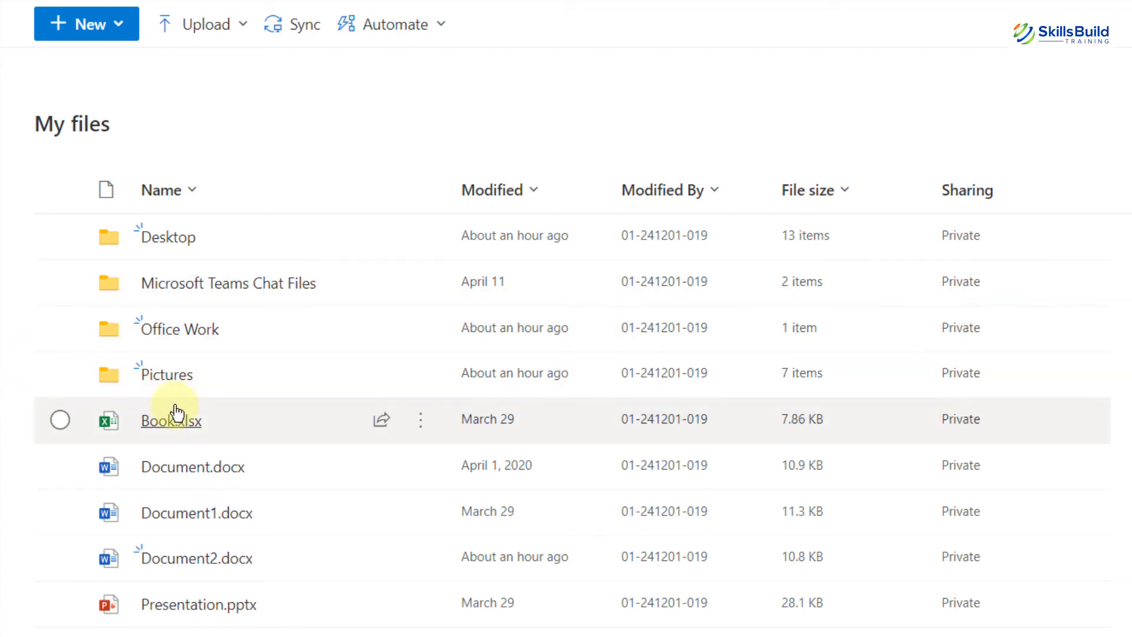
{"action": "mouse_move", "coordinate": [177, 413]}
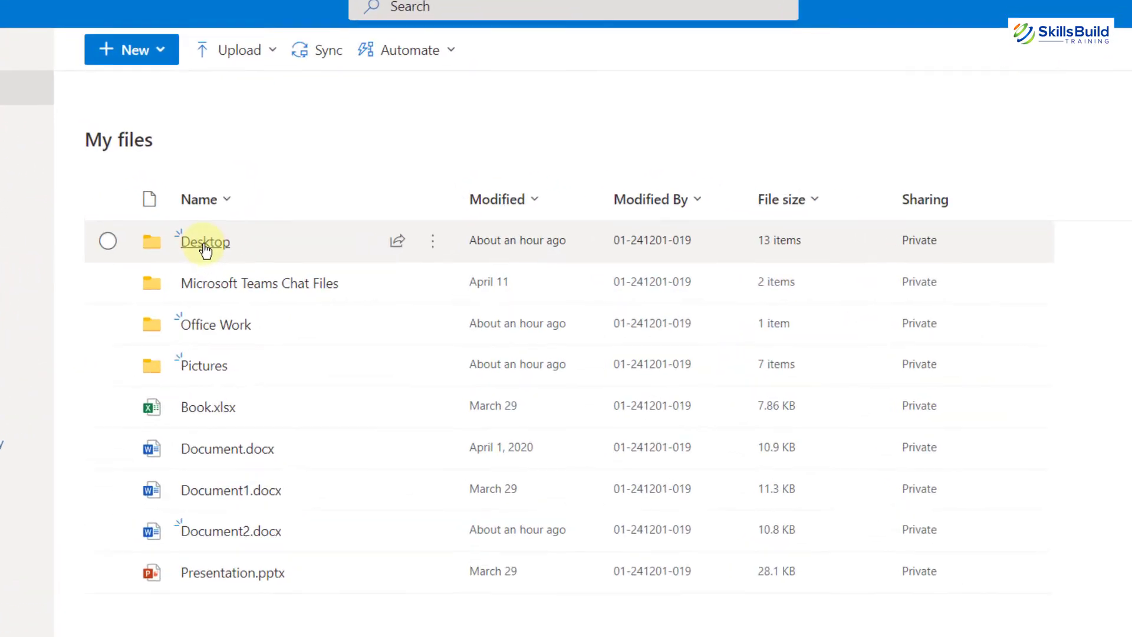
Step: Open the synced Desktop folder online, show the icons on the Windows desktop for comparison, and return to My files
{"action": "left_click", "coordinate": [169, 243]}
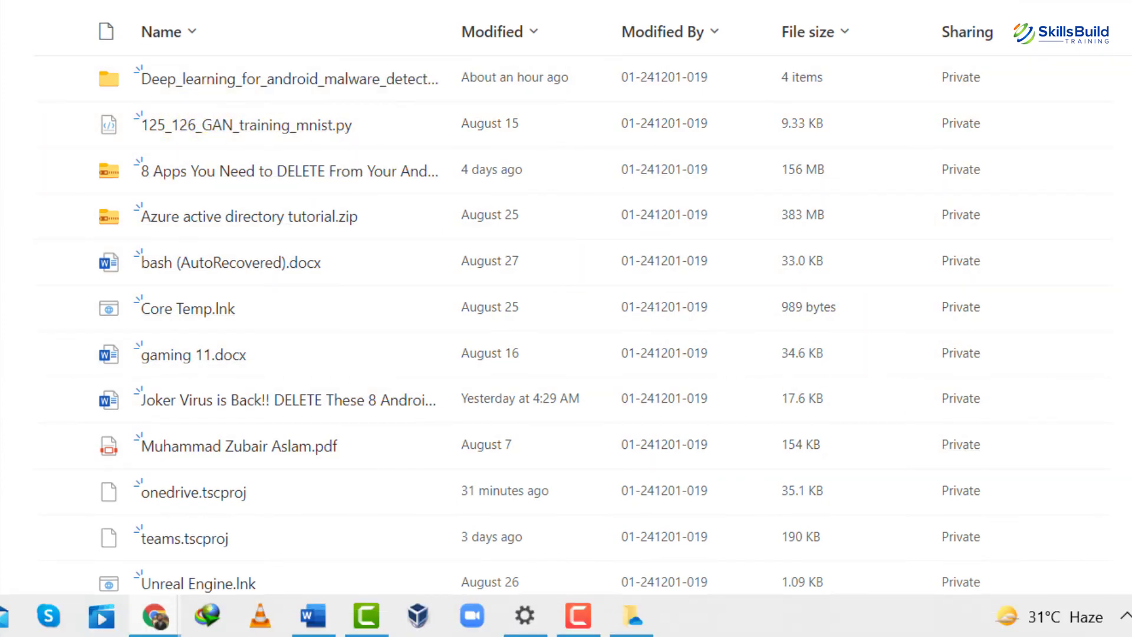
{"action": "right_click", "coordinate": [175, 139]}
{"action": "mouse_move", "coordinate": [336, 150]}
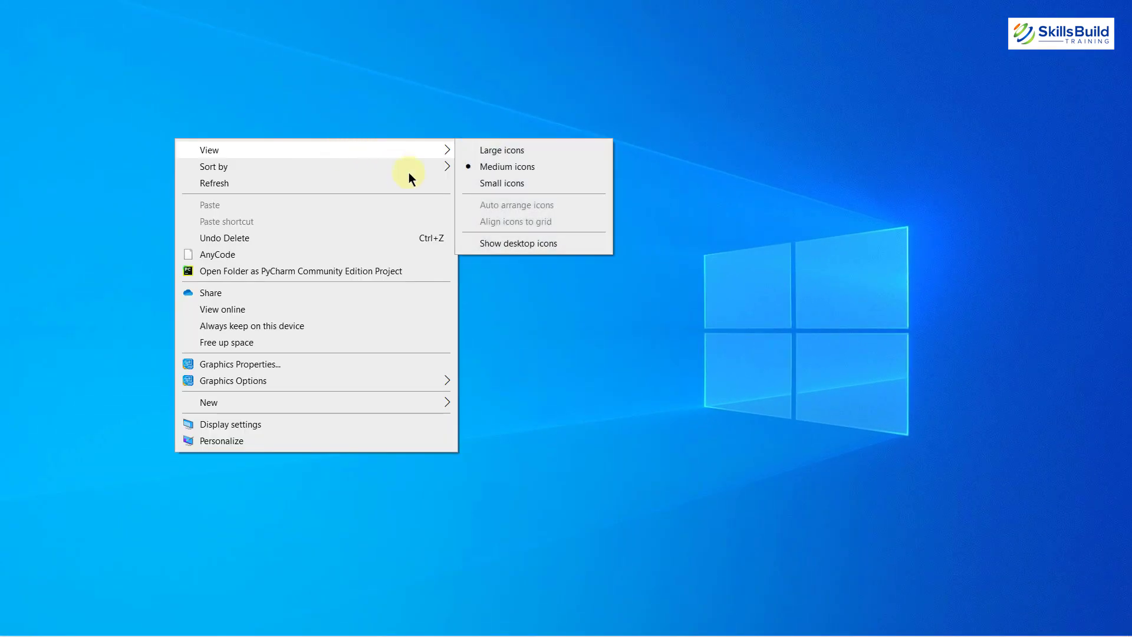
{"action": "left_click", "coordinate": [505, 231]}
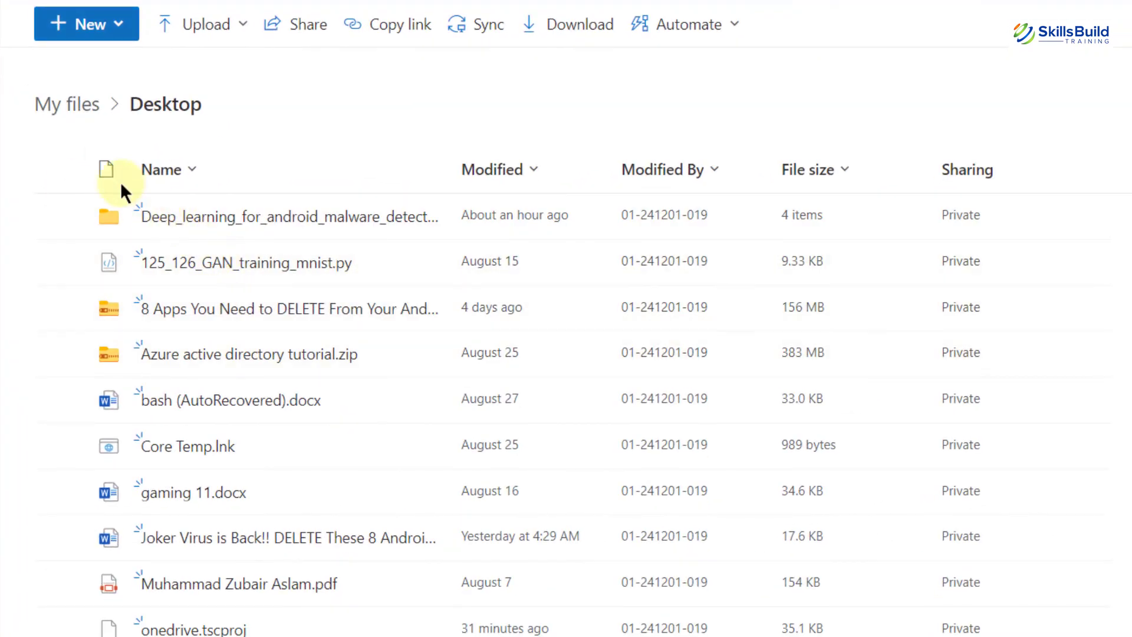
{"action": "left_click", "coordinate": [53, 104]}
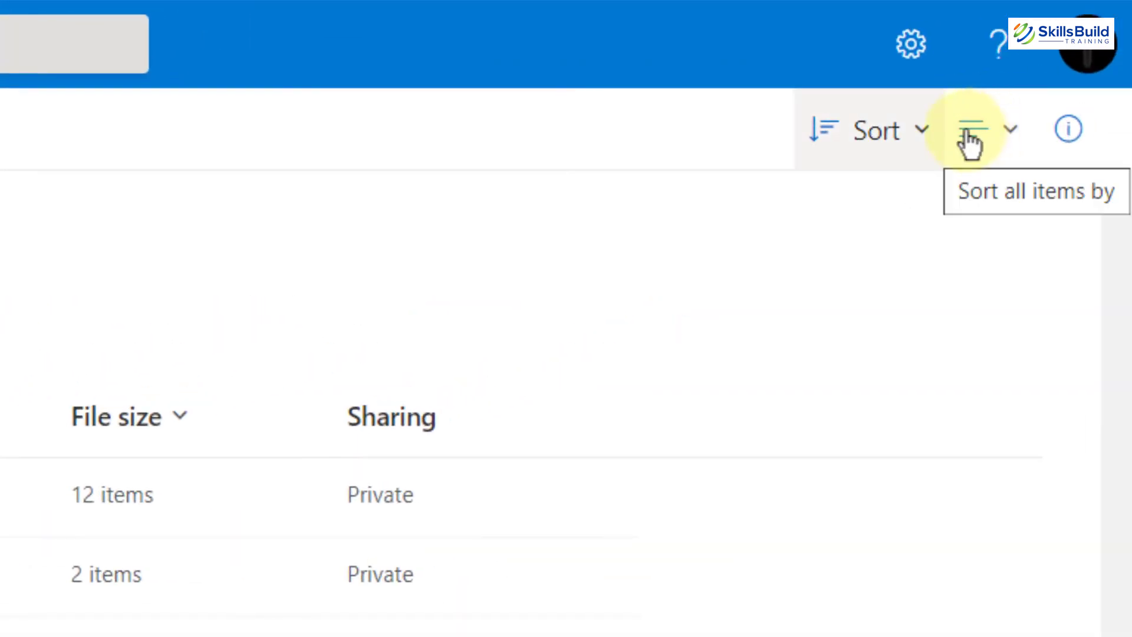
Step: Look through the sort options for My files, including Type, Name, Modified, File size and the ascending or descending order
{"action": "left_click", "coordinate": [927, 141]}
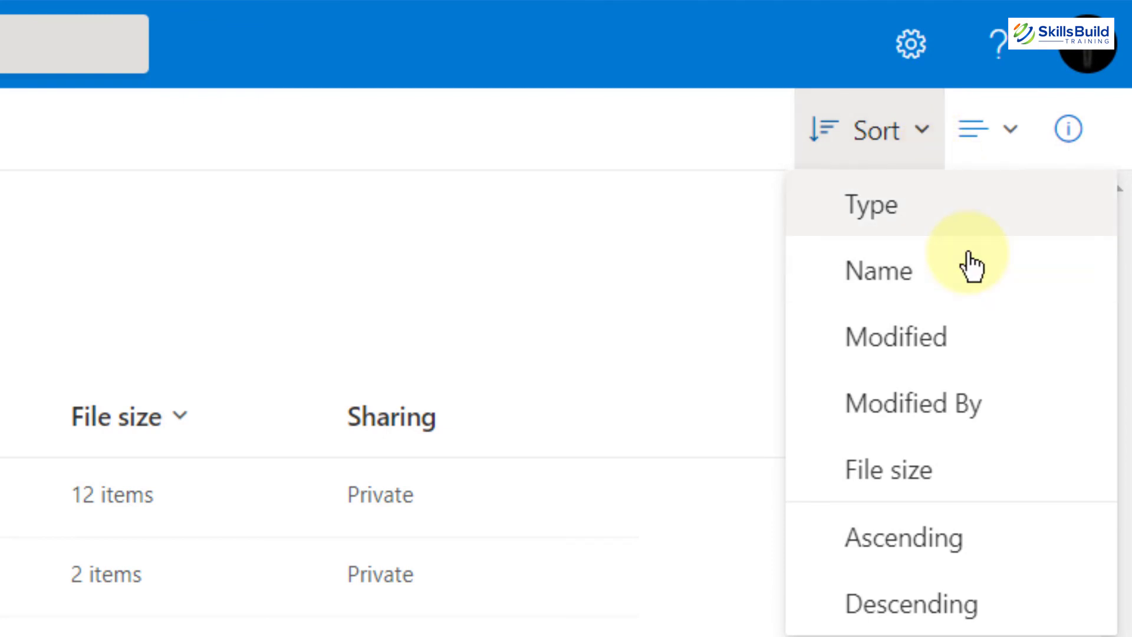
{"action": "key", "text": "Down"}
{"action": "key", "text": "Down"}
{"action": "key", "text": "Down"}
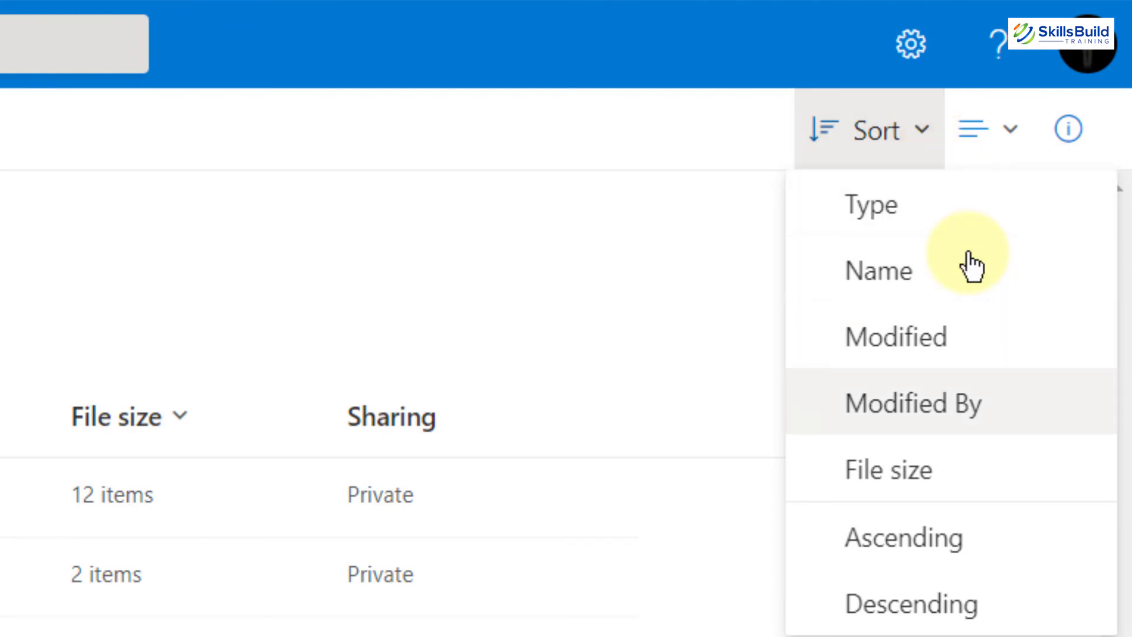
{"action": "key", "text": "Down"}
{"action": "key", "text": "Down"}
{"action": "key", "text": "Down"}
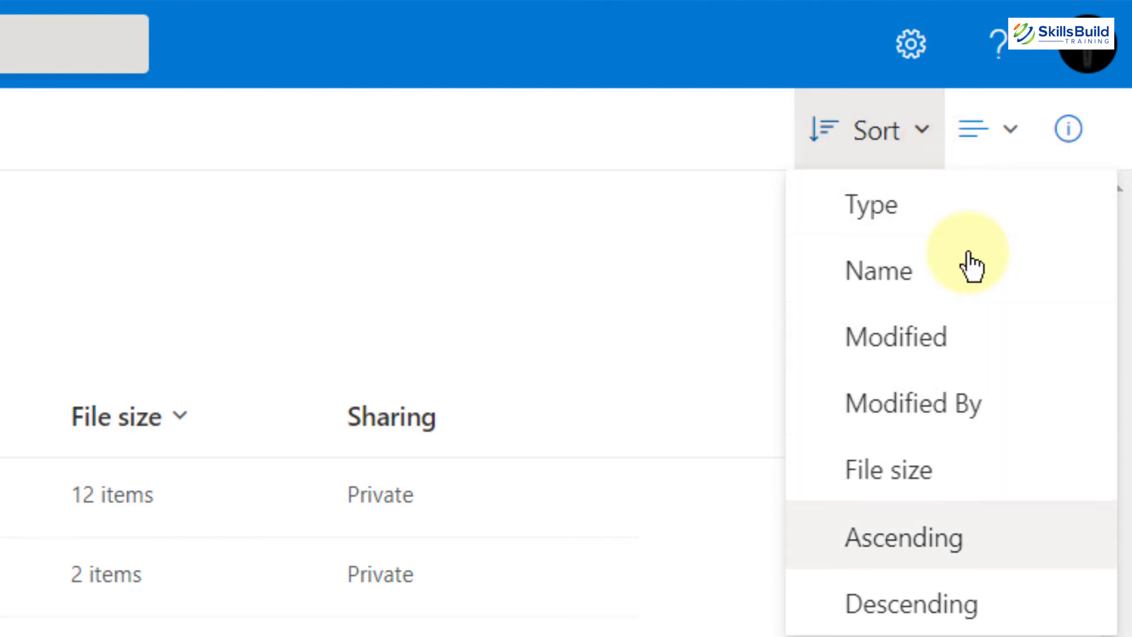
Step: Display My files as tiles and open the Bob Proctor Web shared library
{"action": "left_click", "coordinate": [1024, 138]}
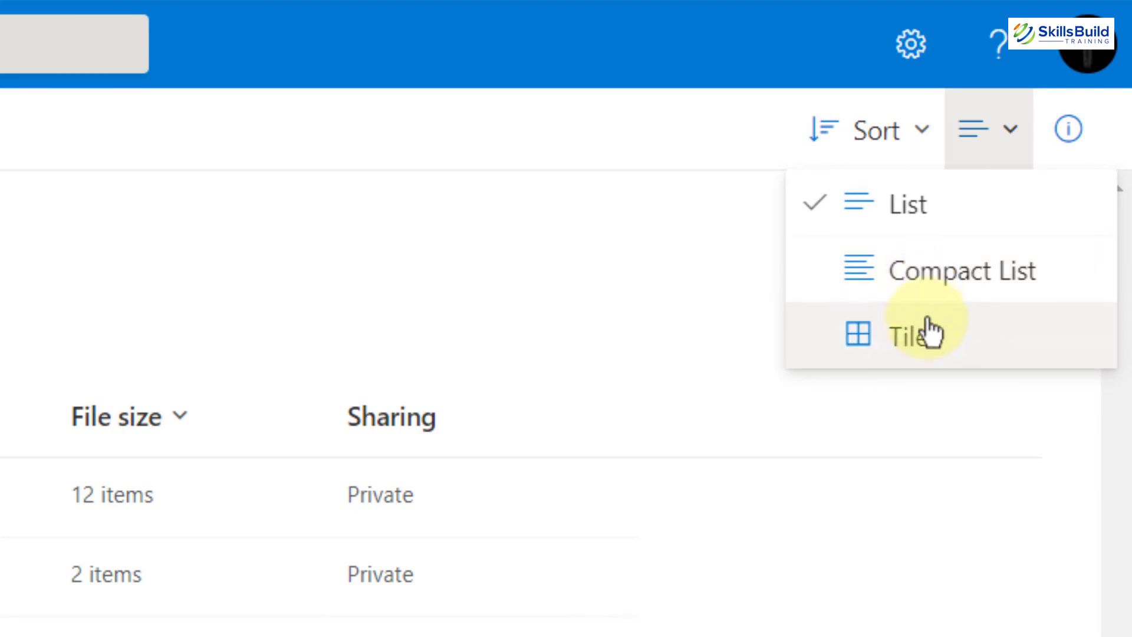
{"action": "left_click", "coordinate": [934, 347]}
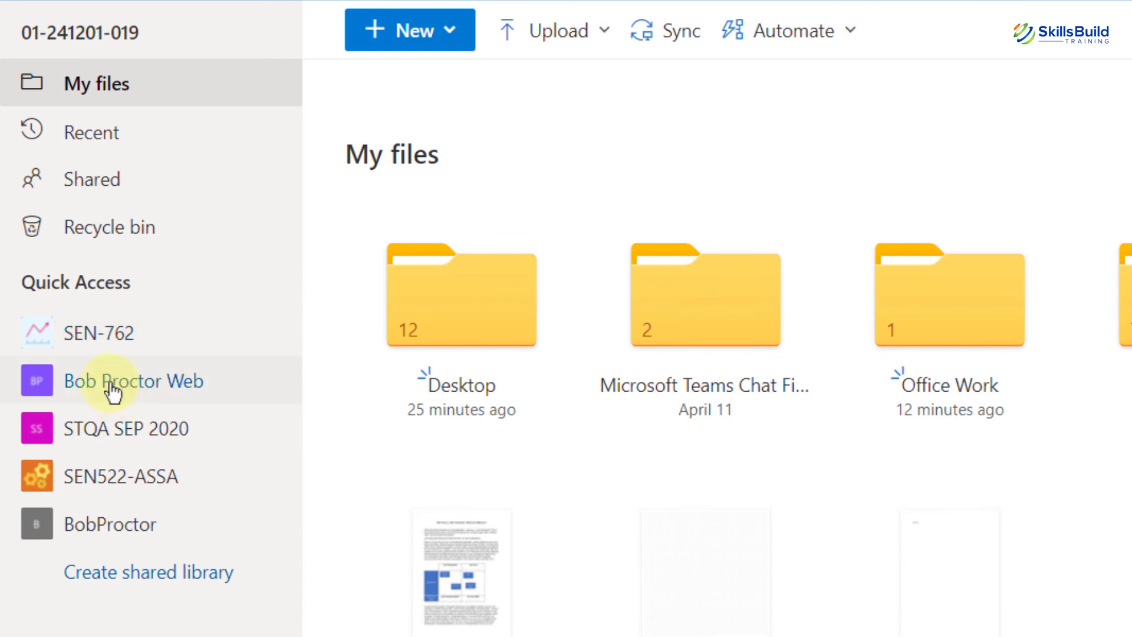
{"action": "left_click", "coordinate": [111, 388]}
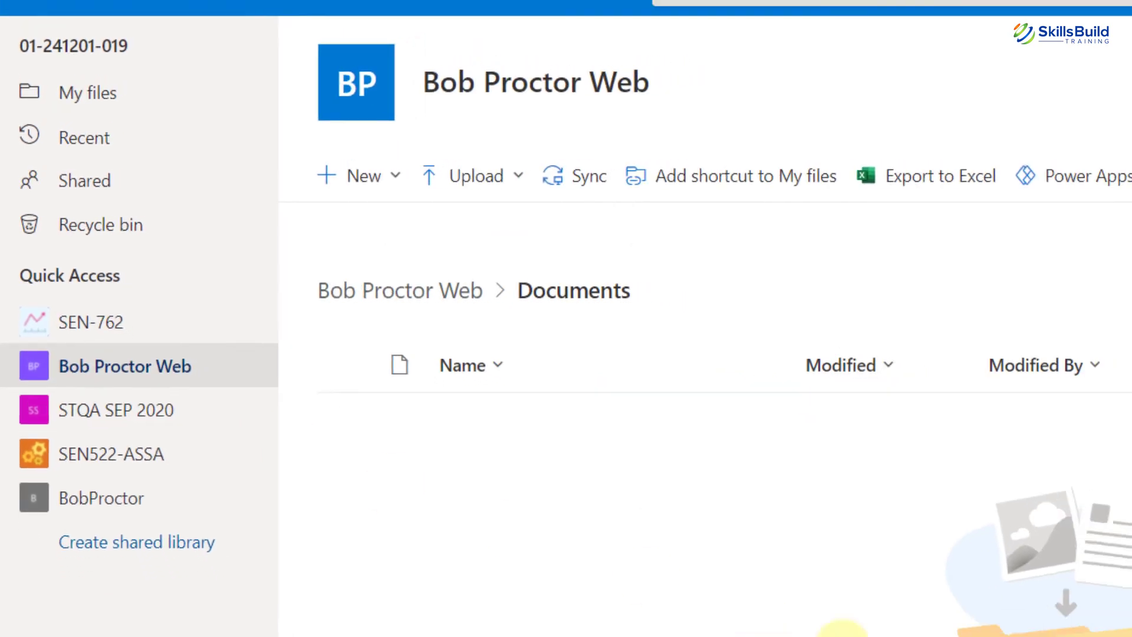